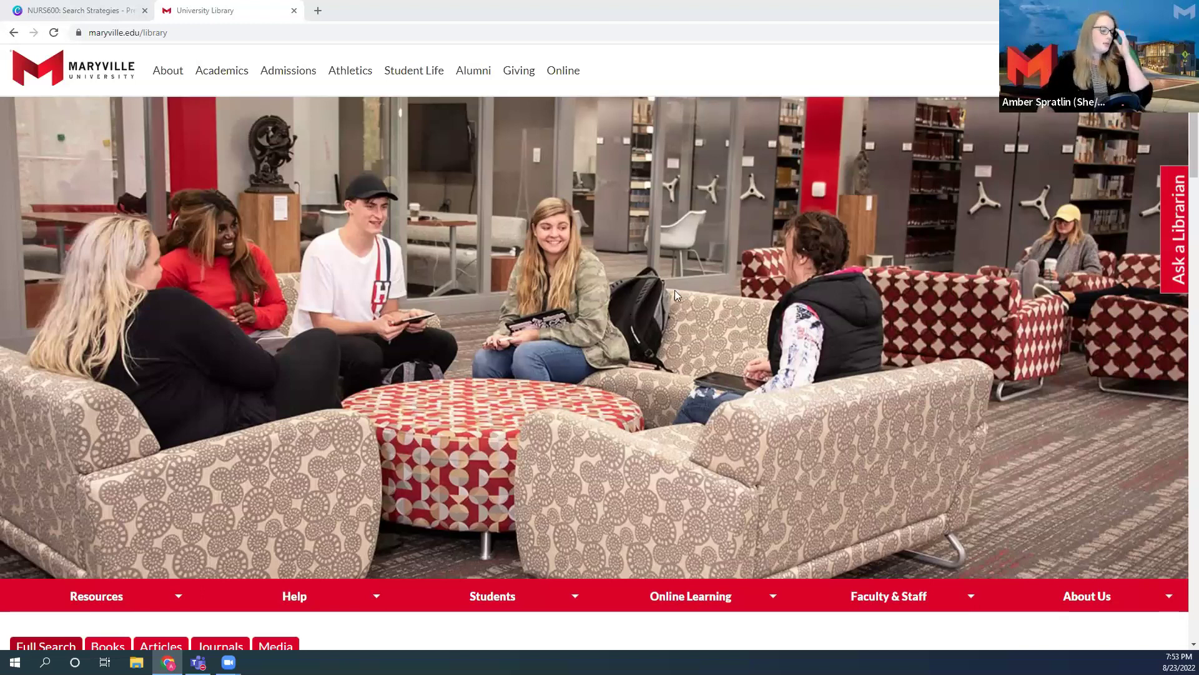
Open the Advanced Search page from the University Library home page
scroll(463, 226, "down", 2)
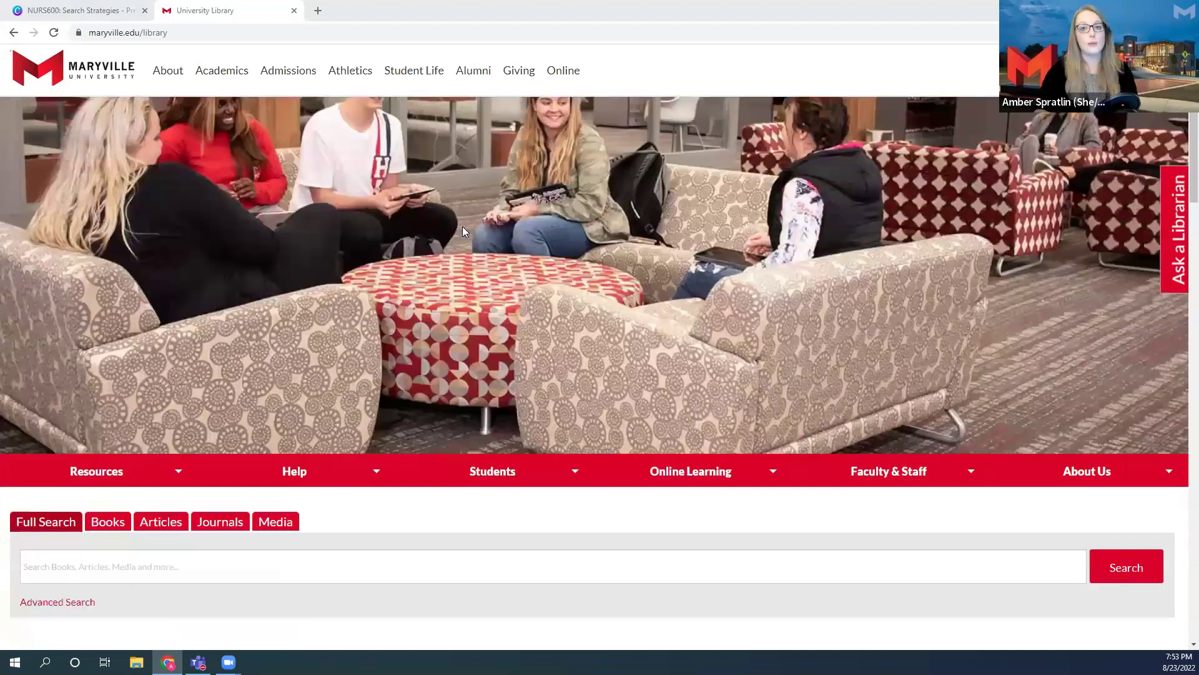
scroll(462, 227, "down", 1)
scroll(461, 223, "down", 1)
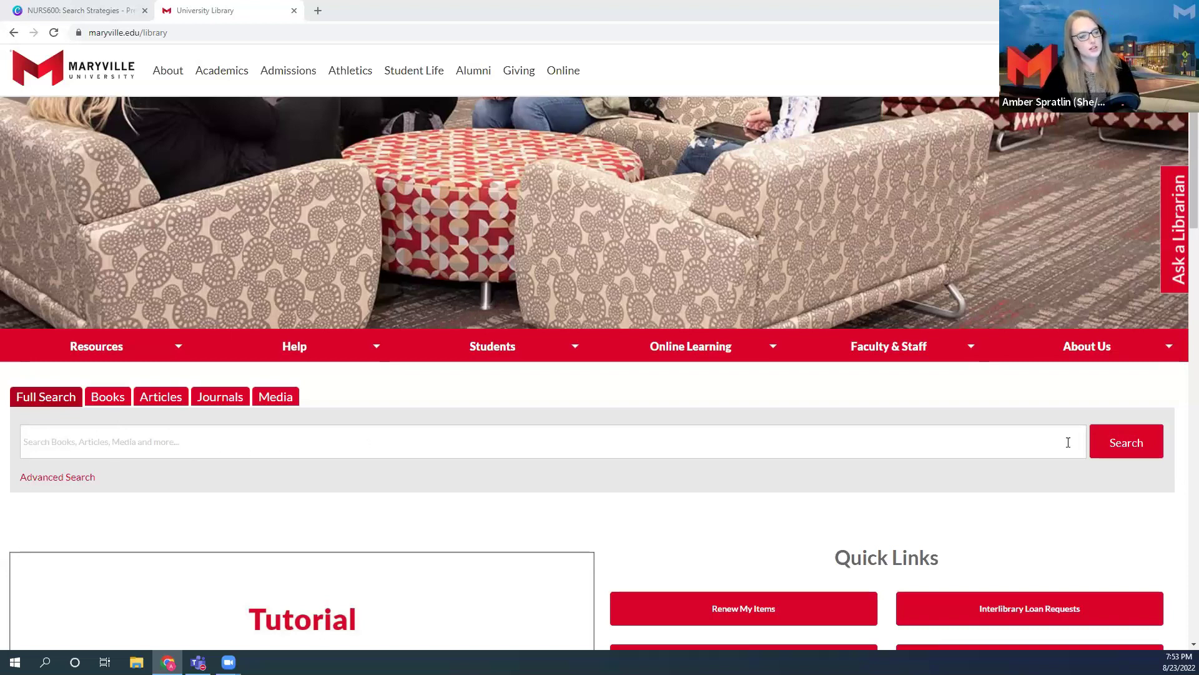
left_click(59, 478)
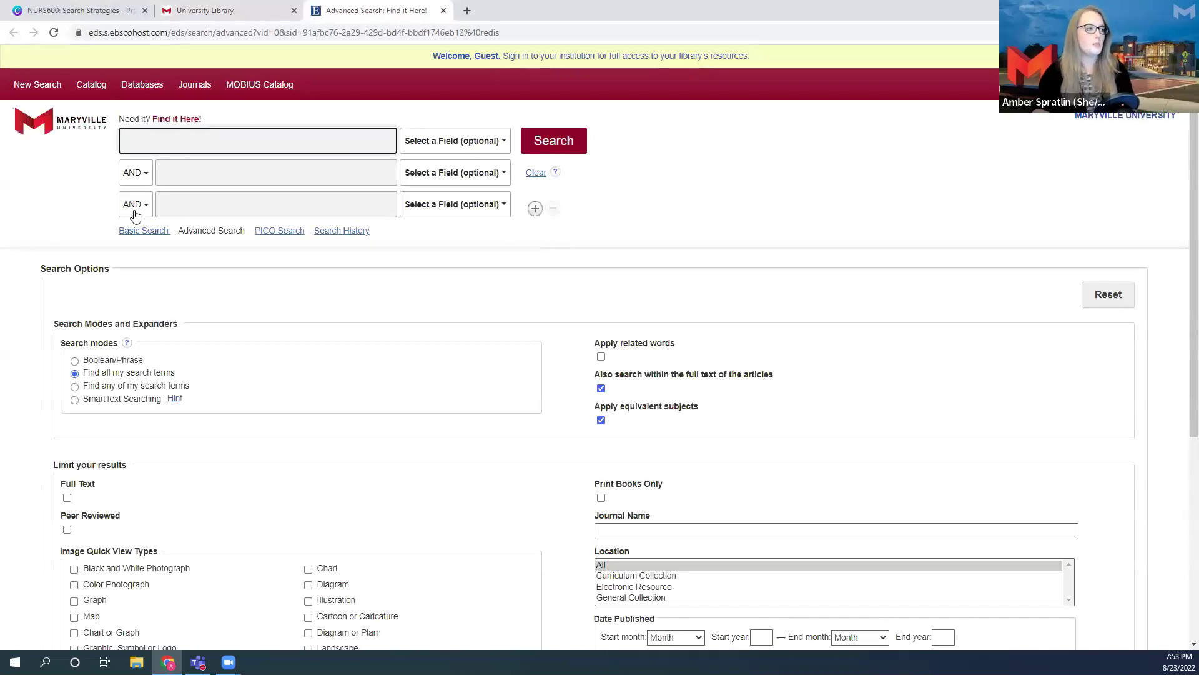
left_click(196, 150)
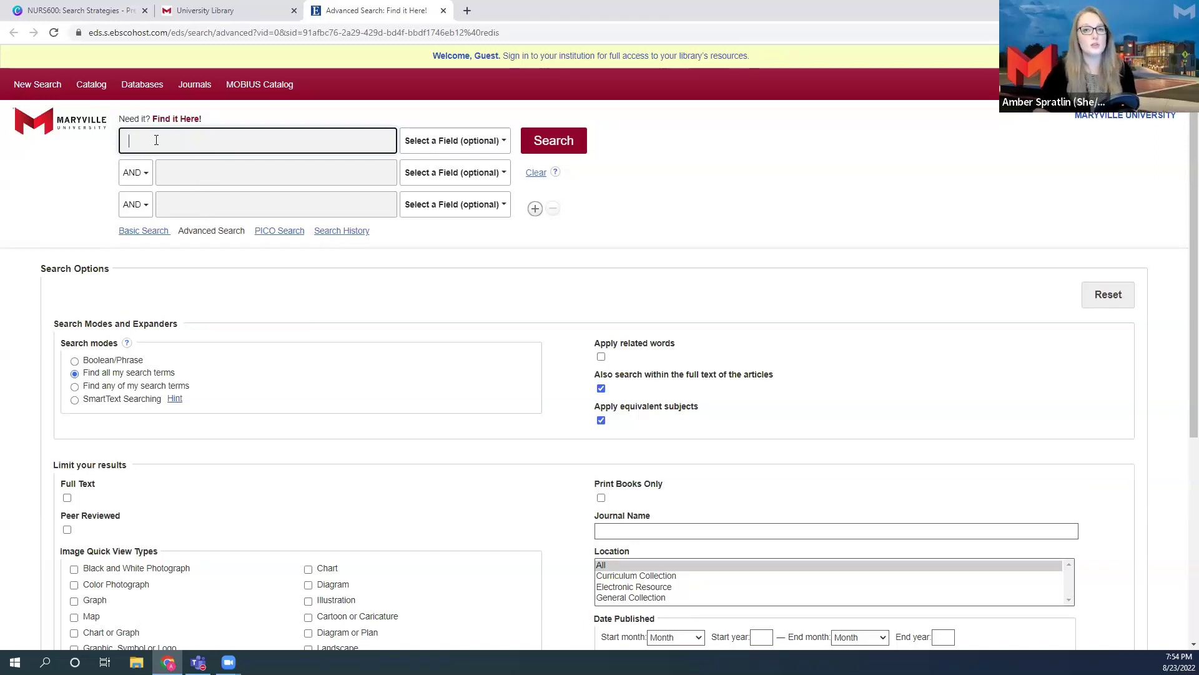
left_click(175, 171)
left_click(195, 200)
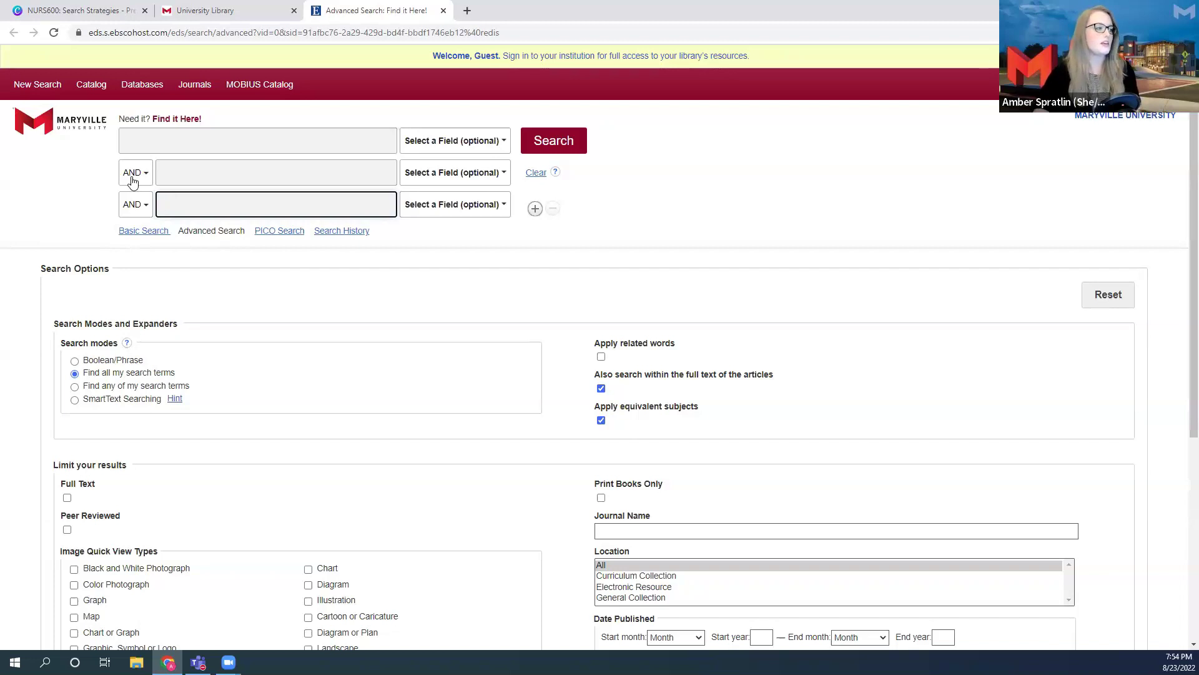
left_click(208, 141)
left_click(208, 172)
left_click(209, 207)
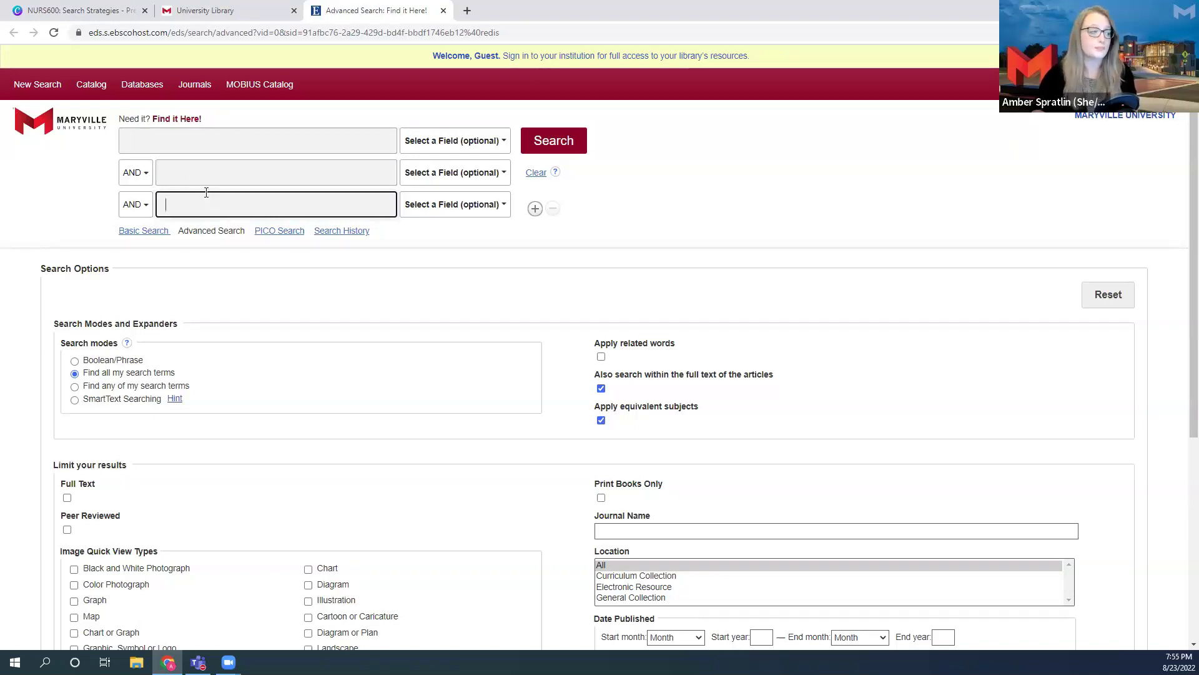
Run an advanced search for "Kristen Swanson" AND "theory of caring", with each term in its own search row
left_click(221, 144)
type("Kristen Swanson")
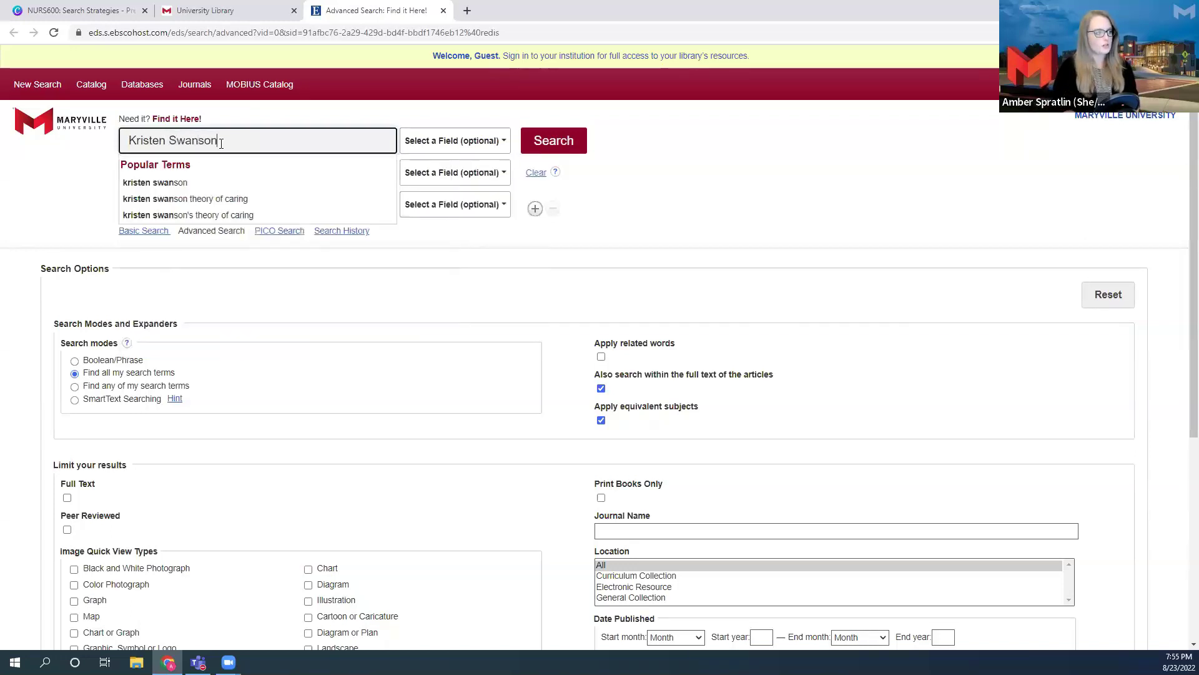
left_click(87, 173)
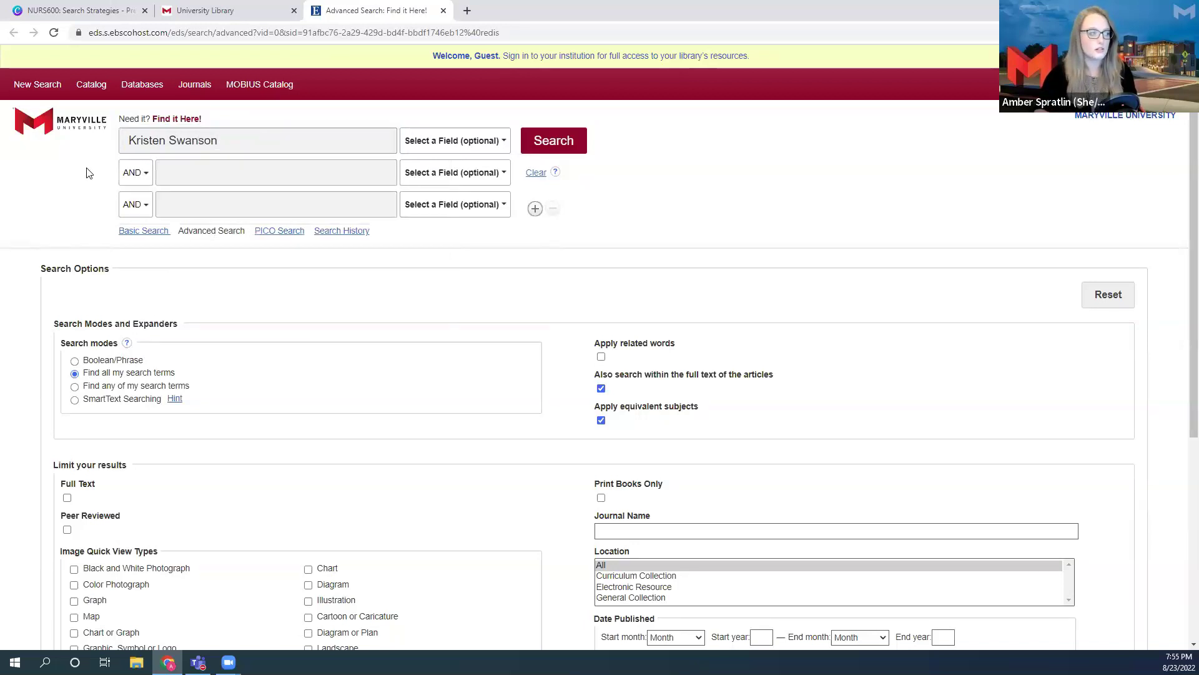
left_click(225, 175)
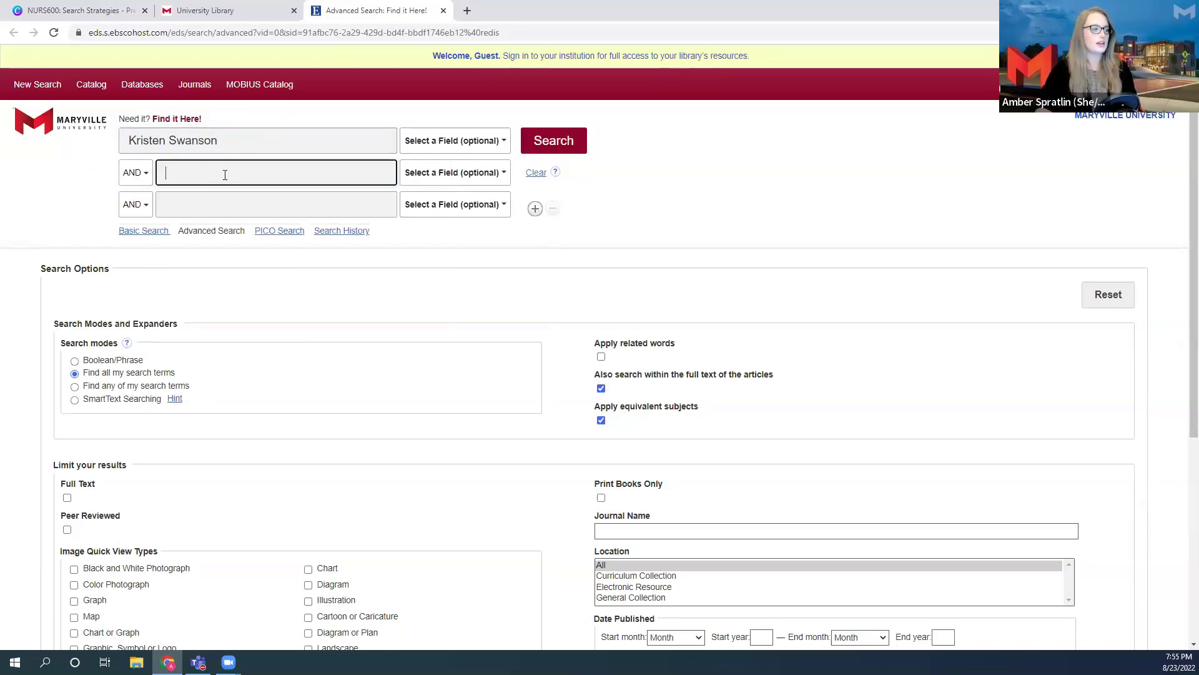
type("theory of c")
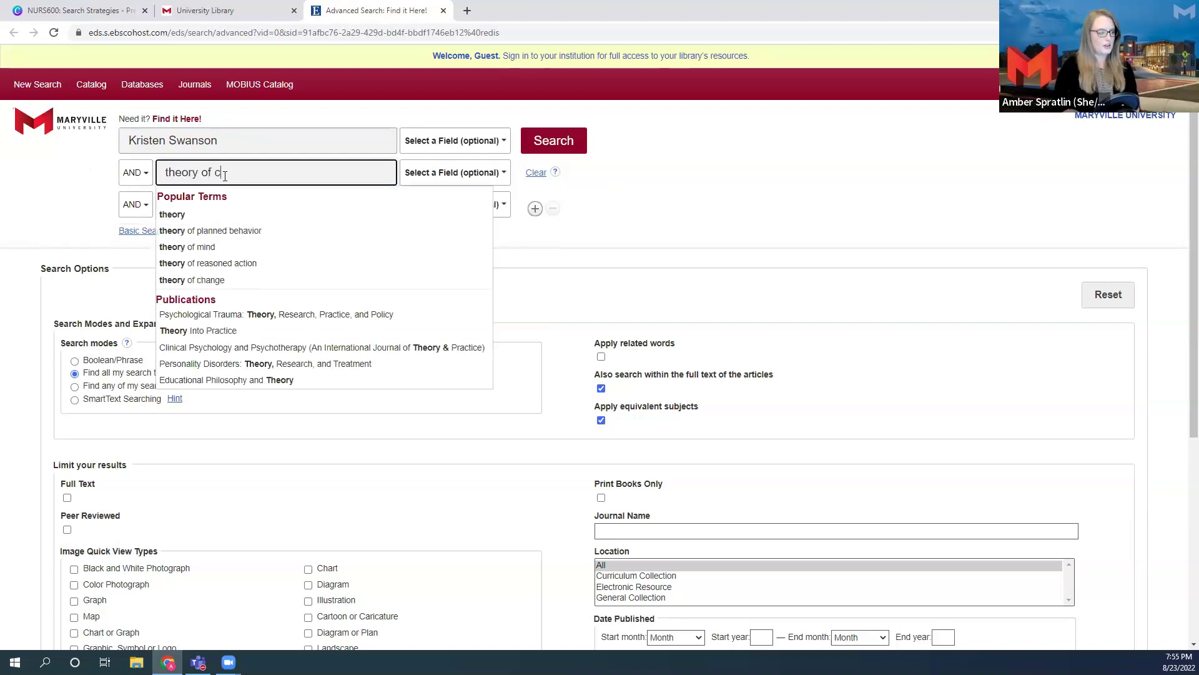
type("aring")
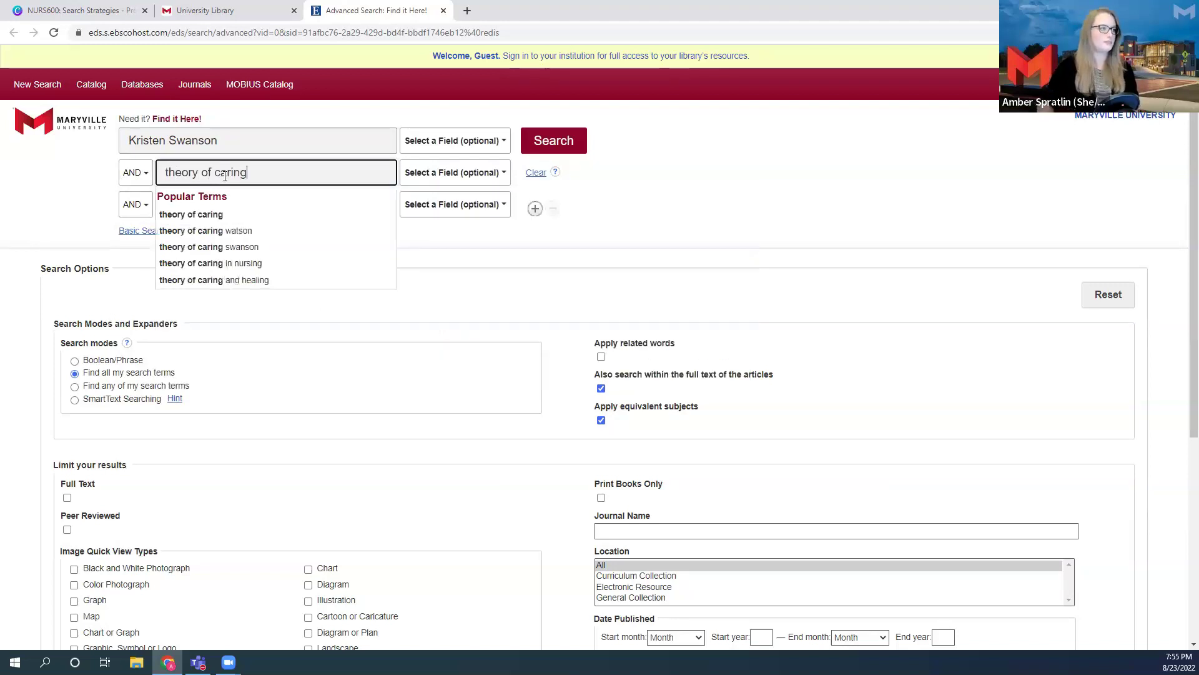
left_click(677, 192)
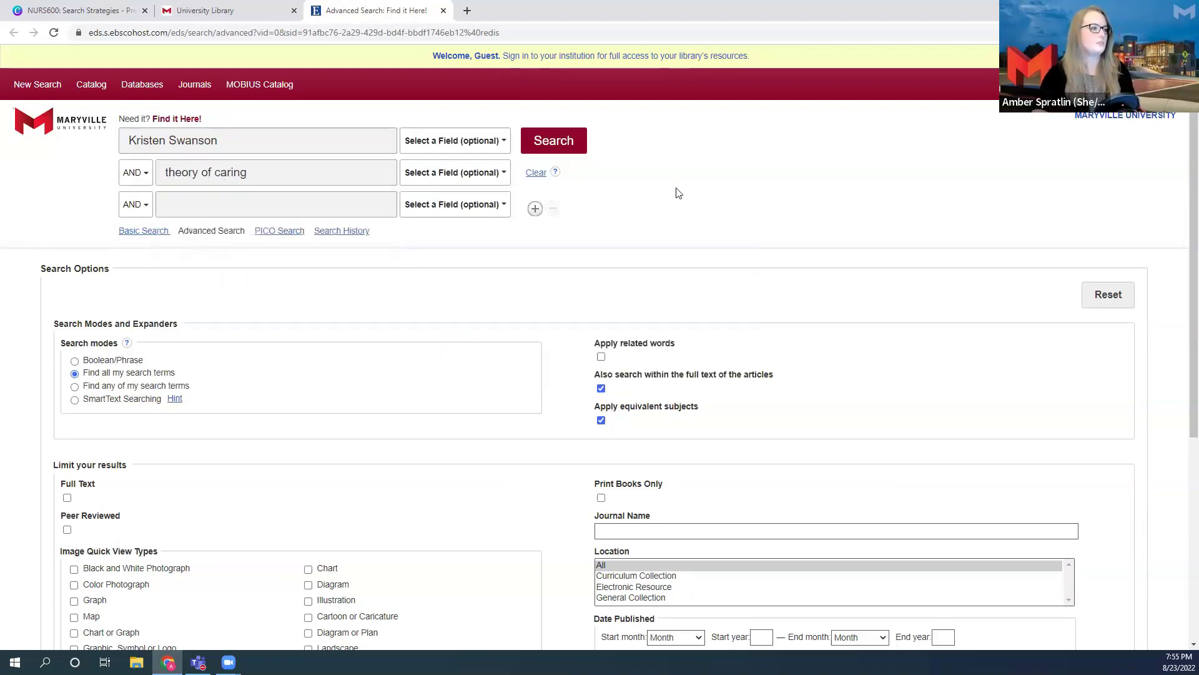
left_click(548, 144)
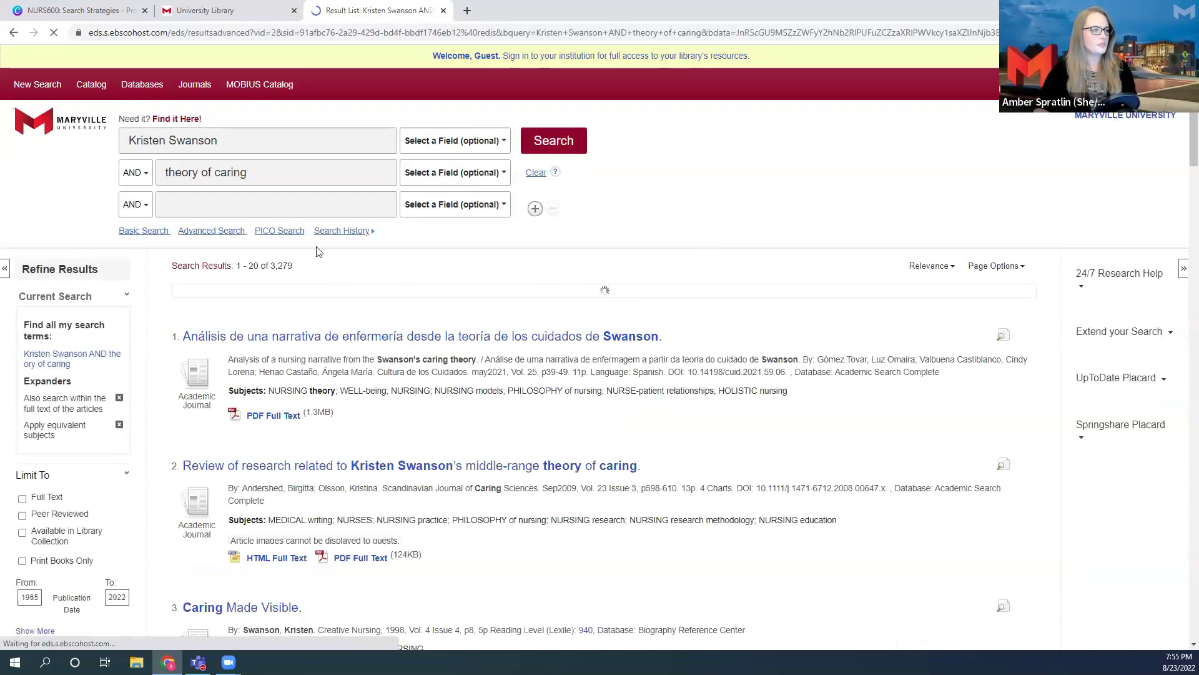
Examine the result count and where the search terms match in the listed records' titles, authors and descriptions, including the eBook entries
scroll(313, 219, "down", 1)
left_click_drag(294, 205, 268, 204)
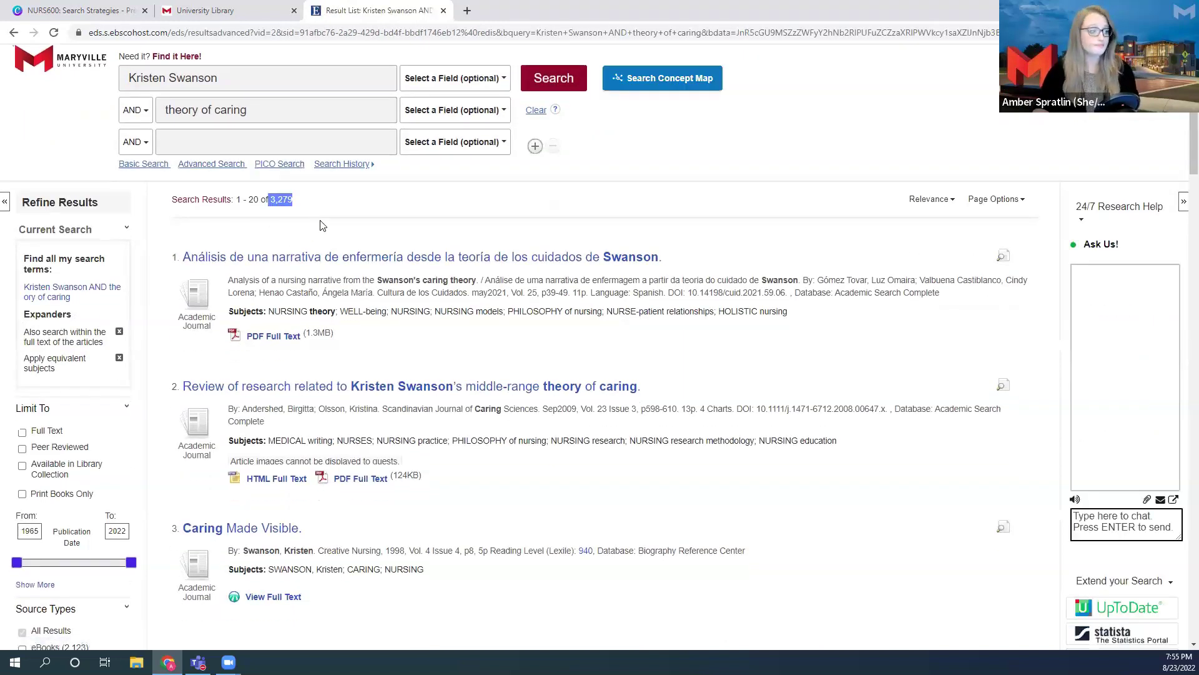
scroll(348, 248, "down", 2)
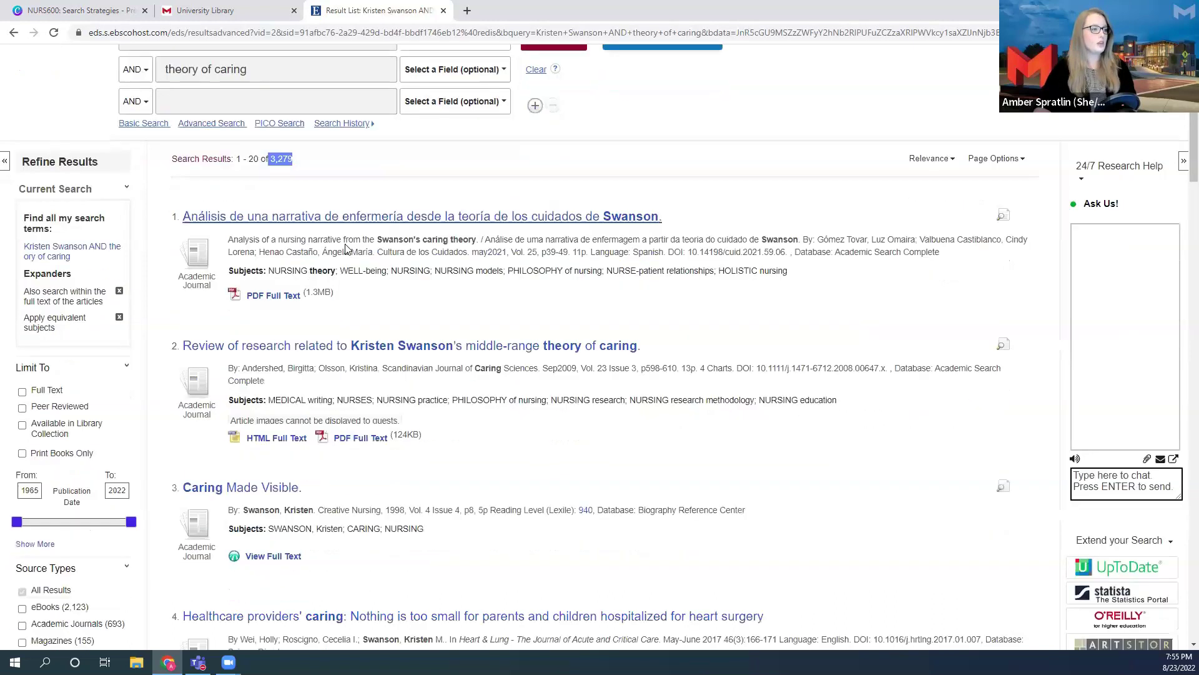
scroll(350, 245, "up", 1)
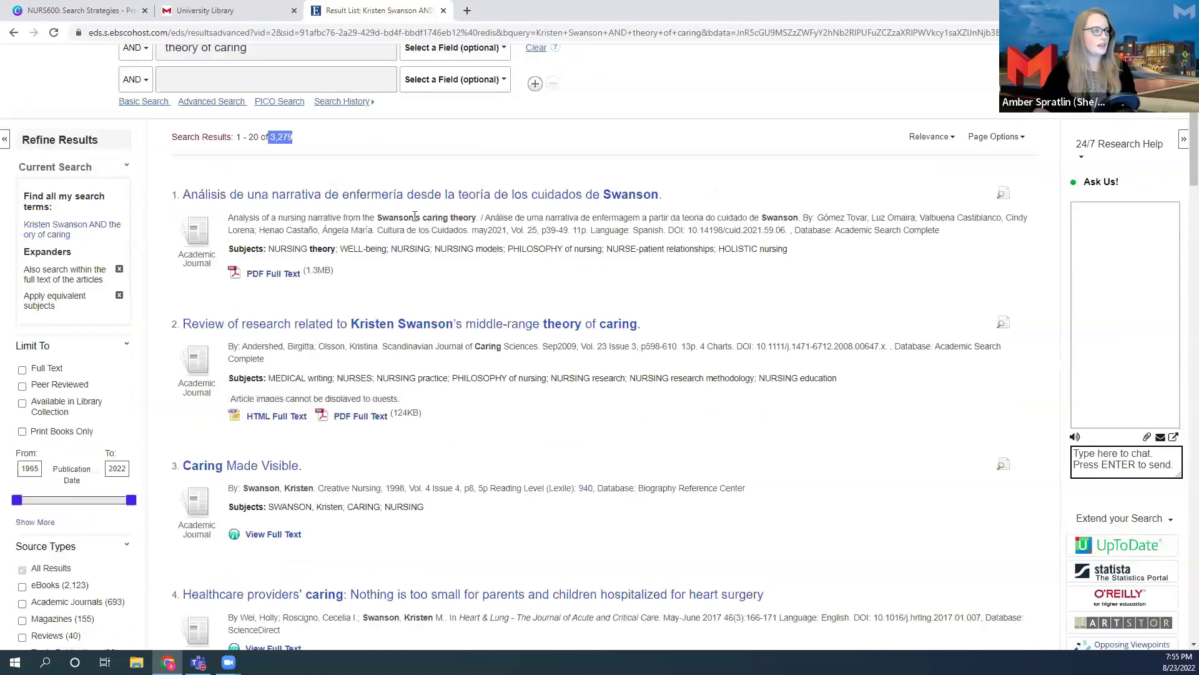
left_click_drag(377, 217, 481, 217)
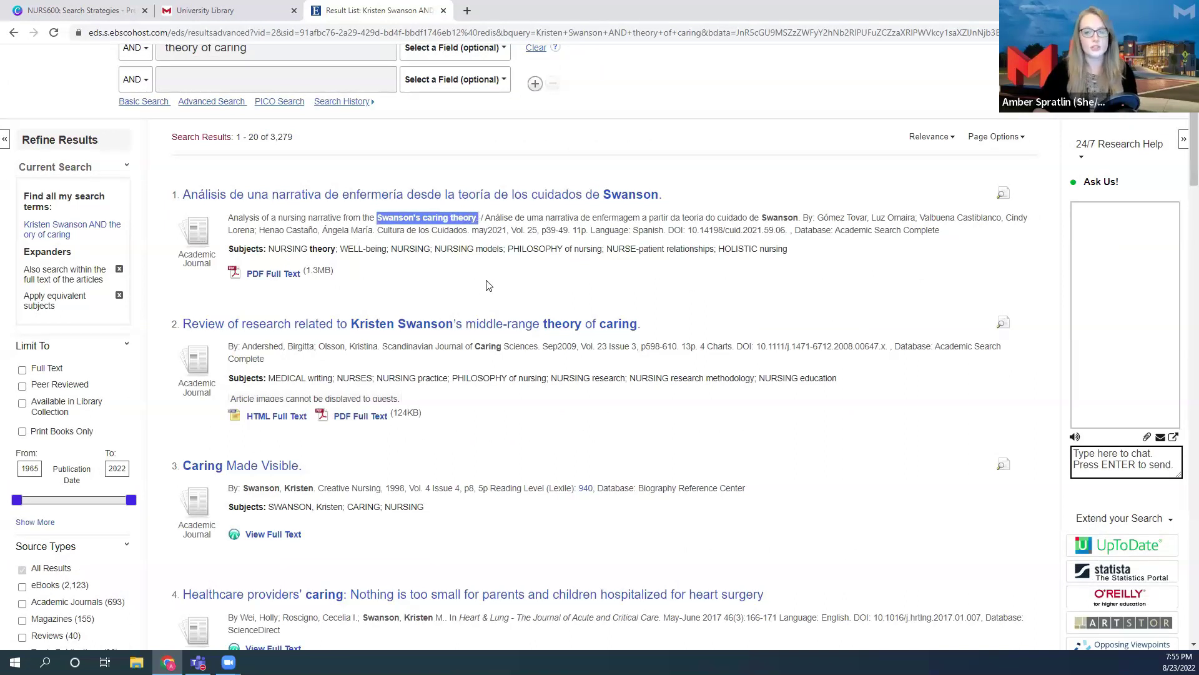
scroll(487, 290, "down", 1)
scroll(487, 290, "down", 3)
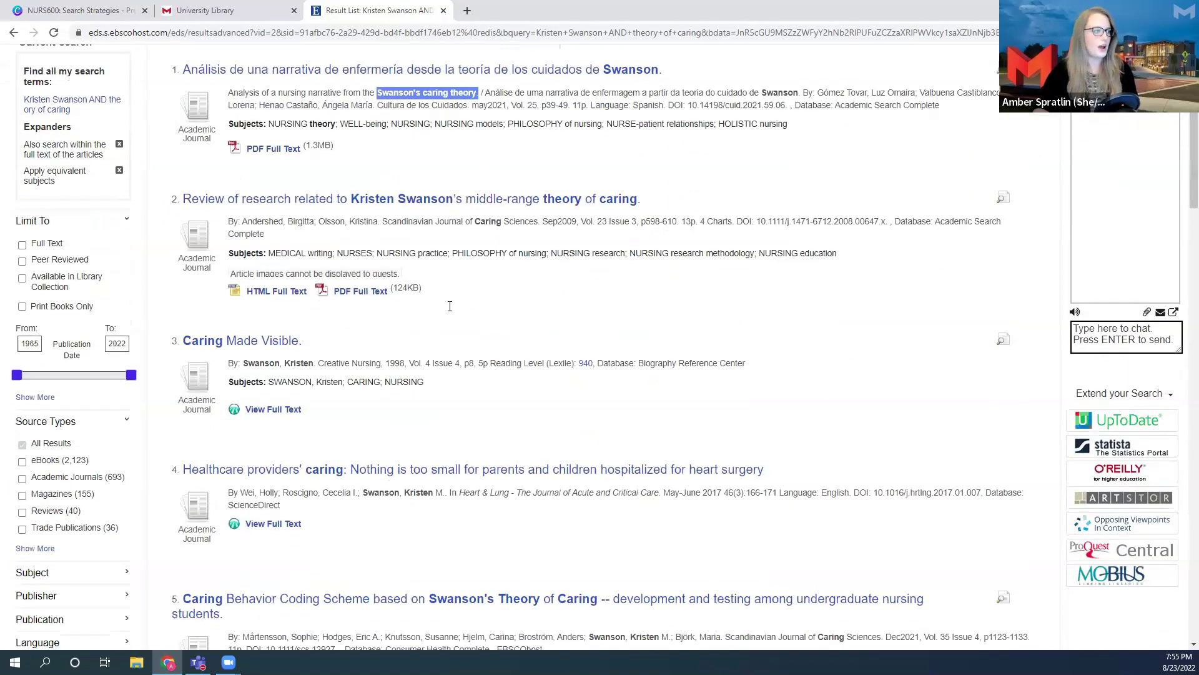
left_click_drag(243, 300, 314, 300)
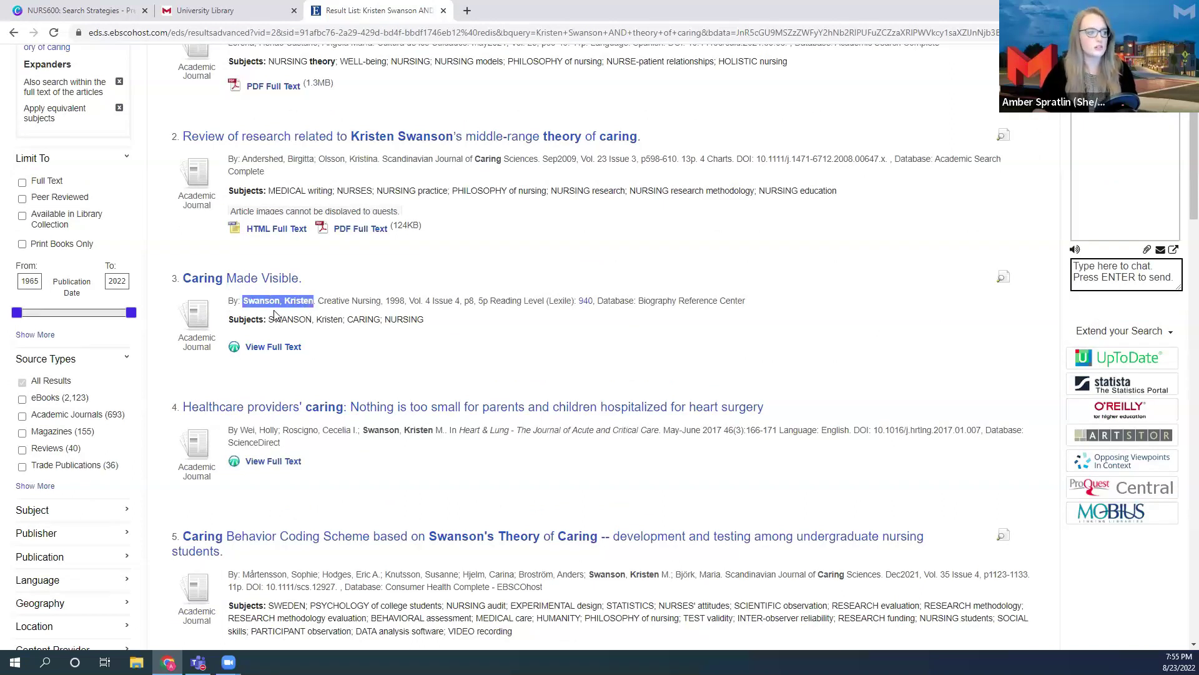
scroll(307, 322, "down", 3)
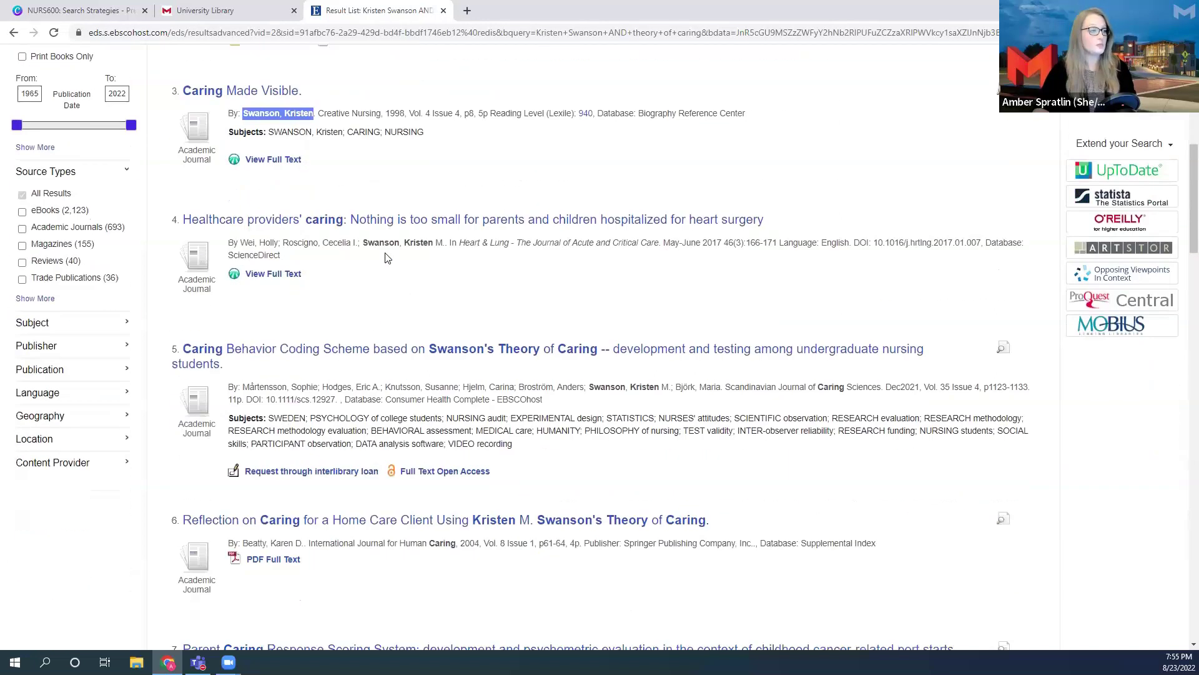
scroll(407, 317, "down", 6)
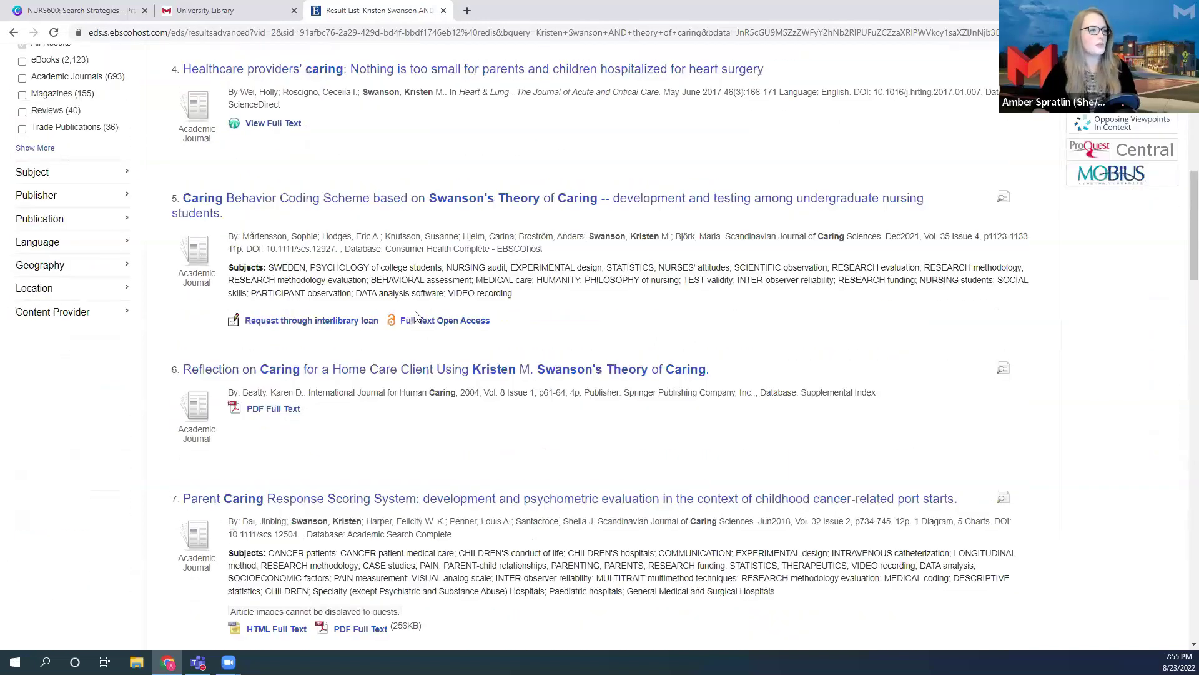
scroll(447, 365, "down", 4)
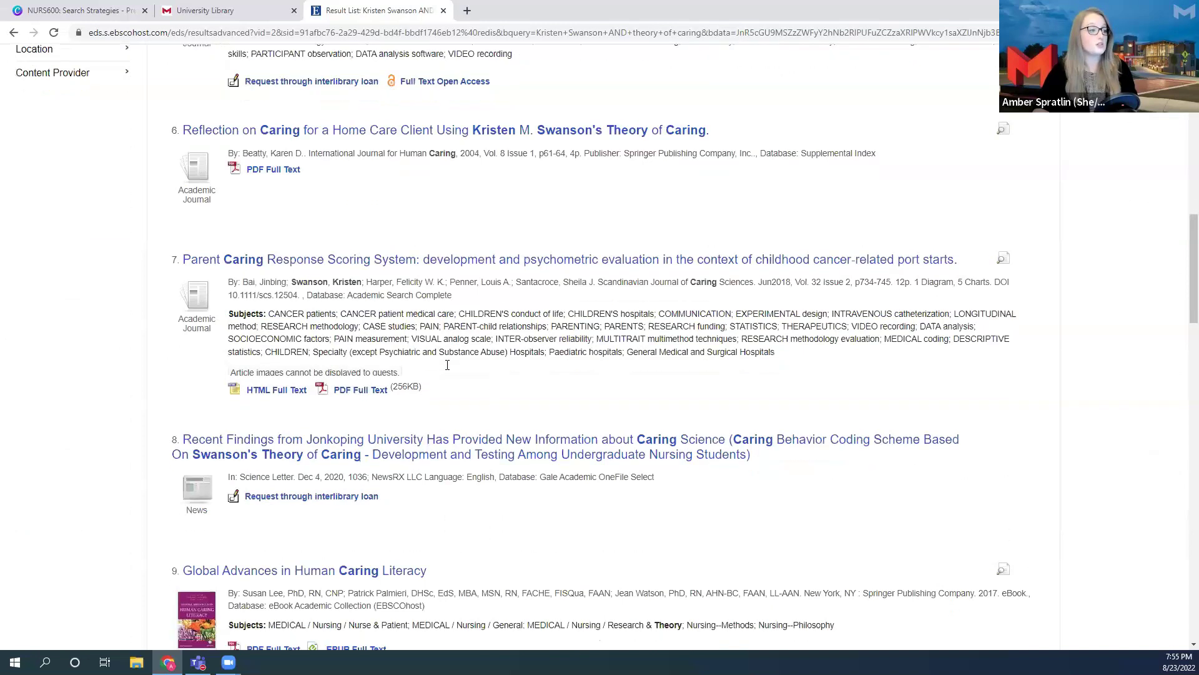
scroll(440, 357, "down", 1)
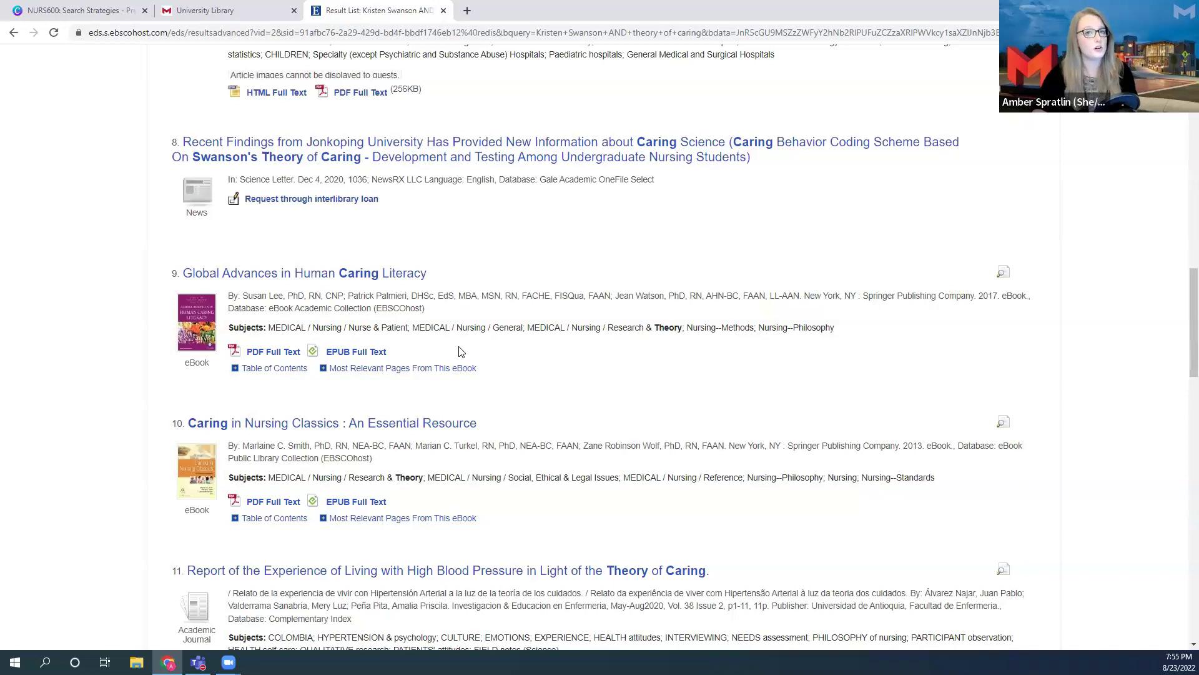
scroll(459, 351, "up", 1)
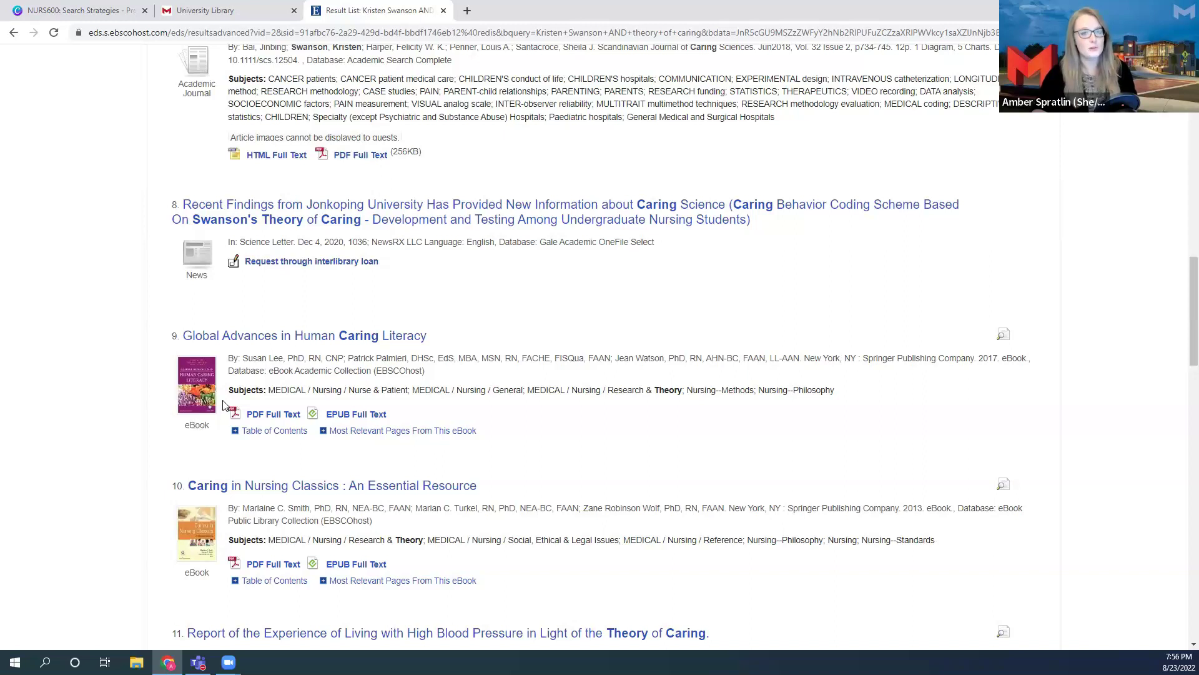
scroll(243, 359, "up", 15)
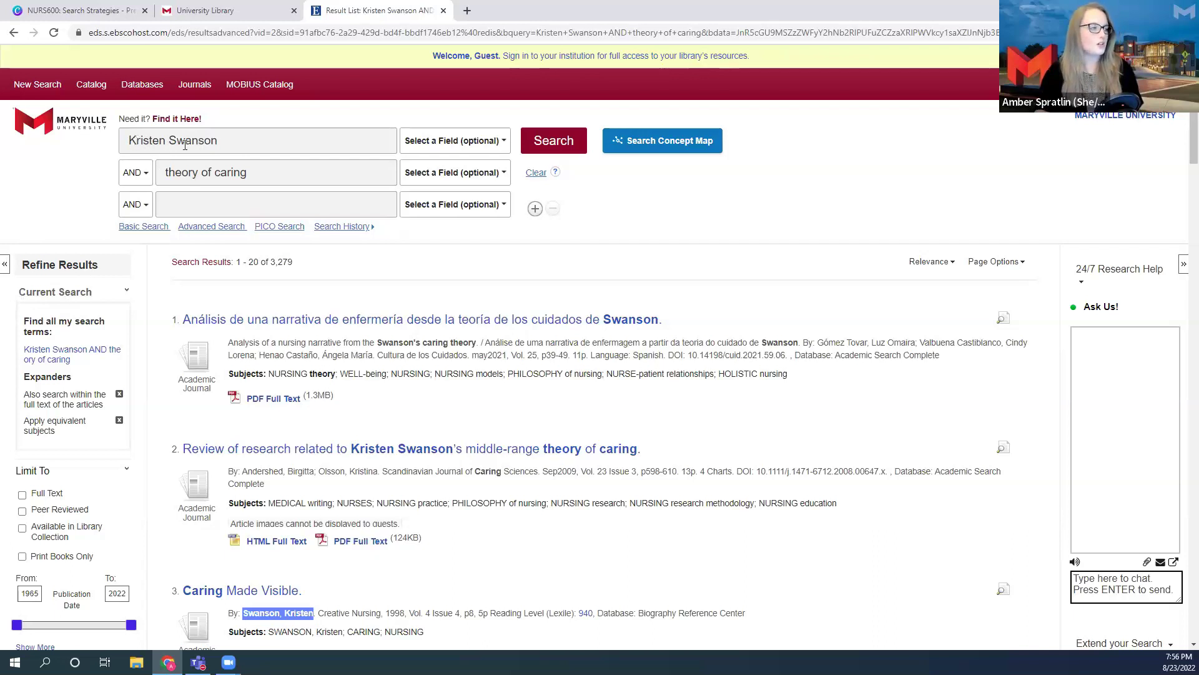
Limit the search results to Peer Reviewed items
scroll(227, 169, "down", 1)
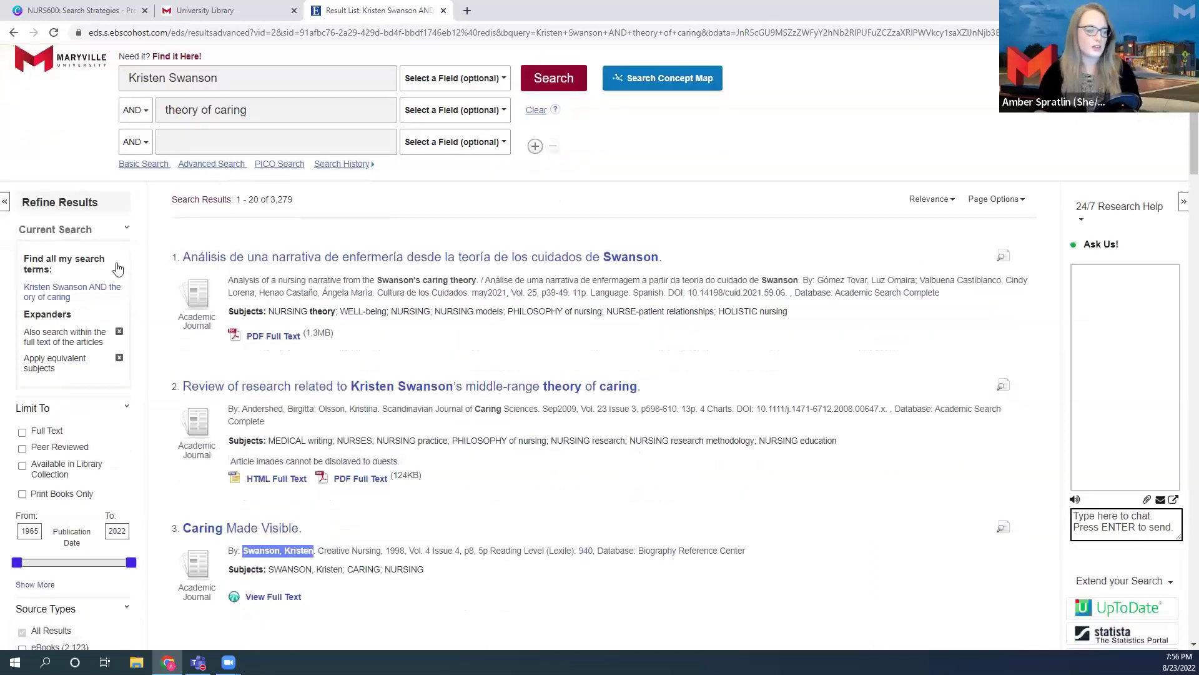
scroll(106, 250, "down", 3)
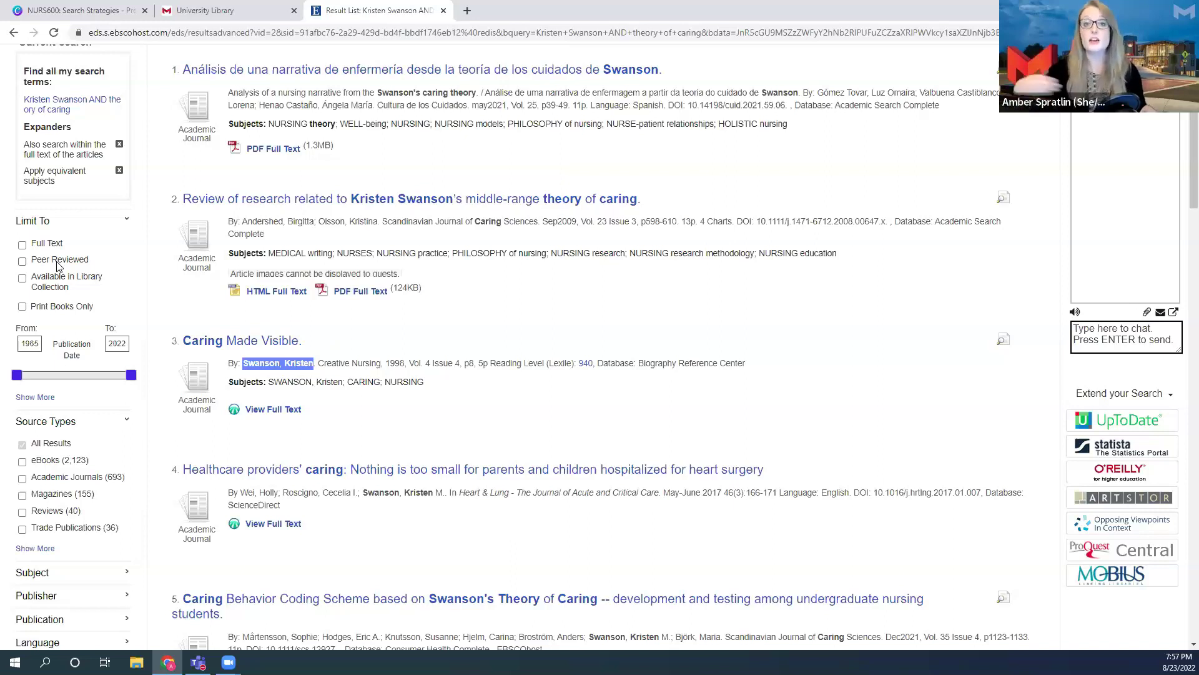
left_click(22, 261)
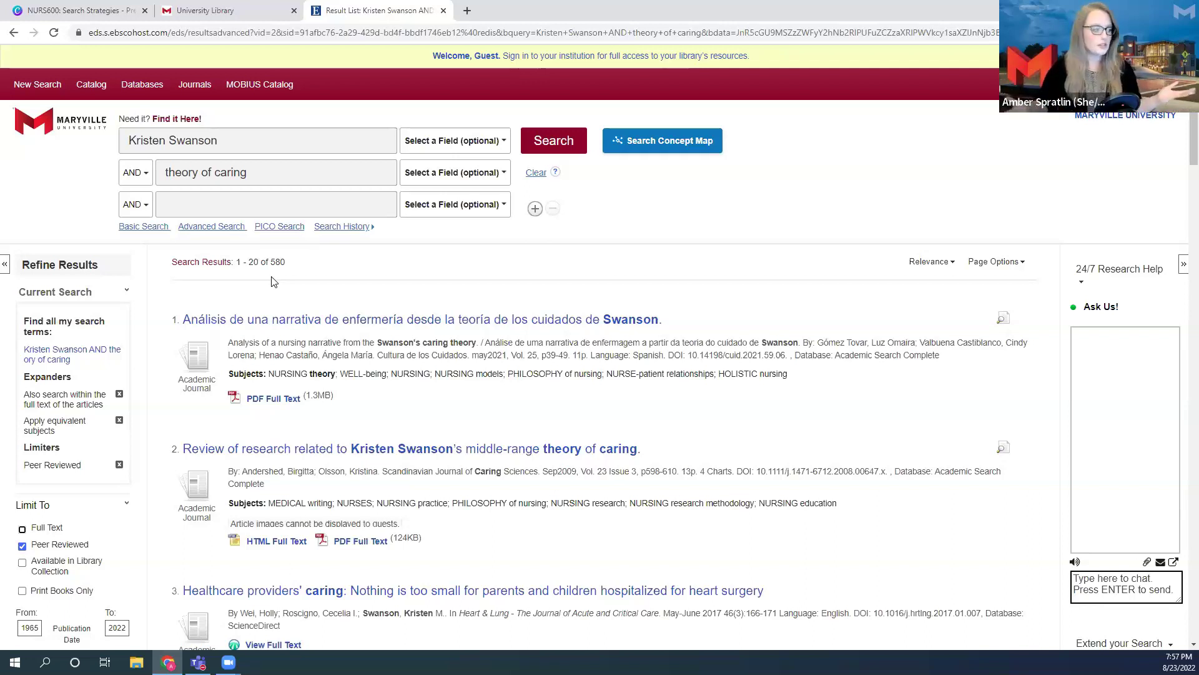
Narrow the peer-reviewed results to the subject "caring" using the full list of subject terms
scroll(162, 388, "down", 3)
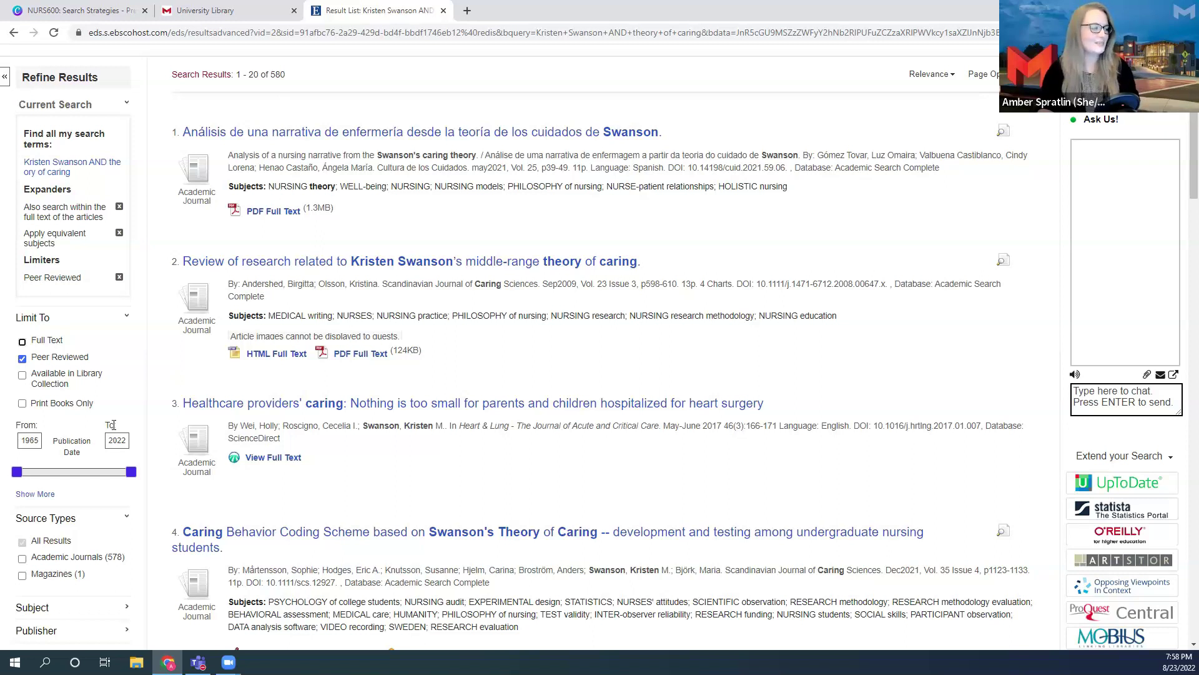
scroll(188, 415, "down", 5)
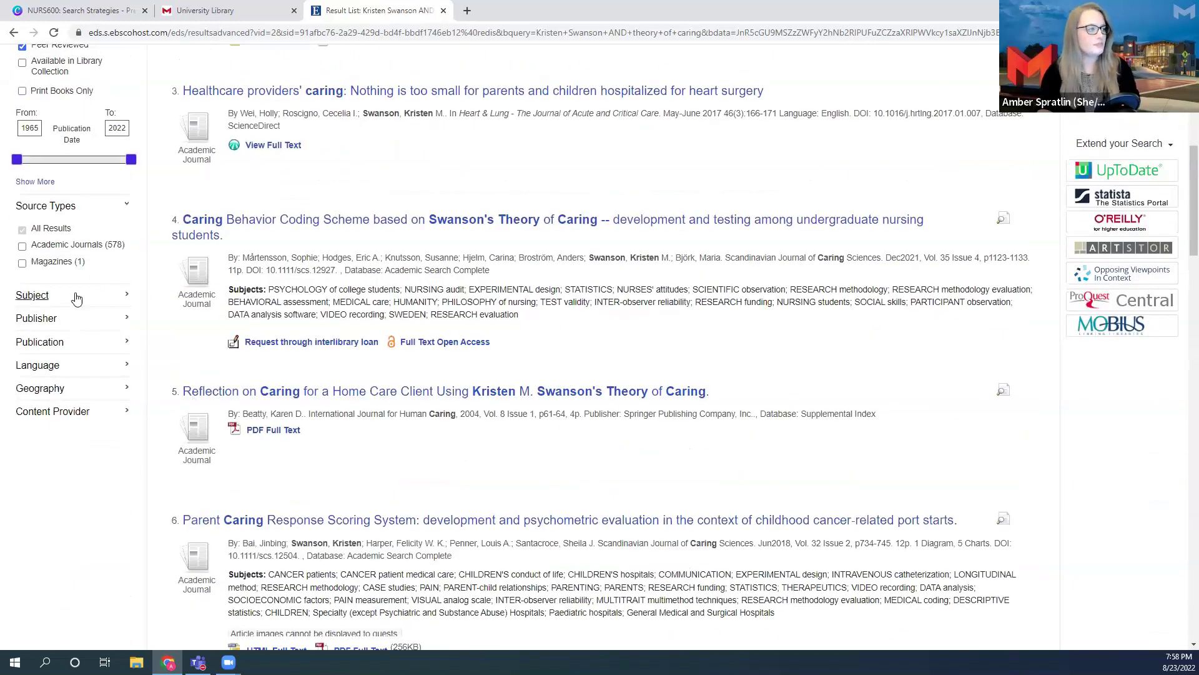
left_click(52, 299)
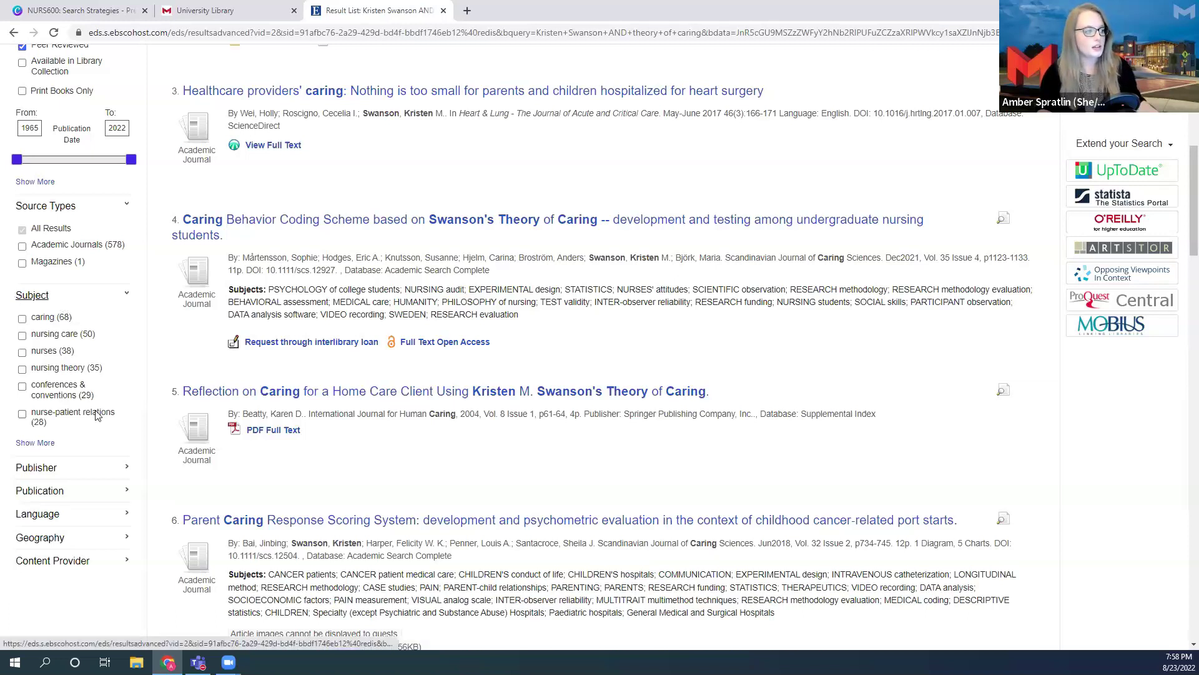
left_click(20, 445)
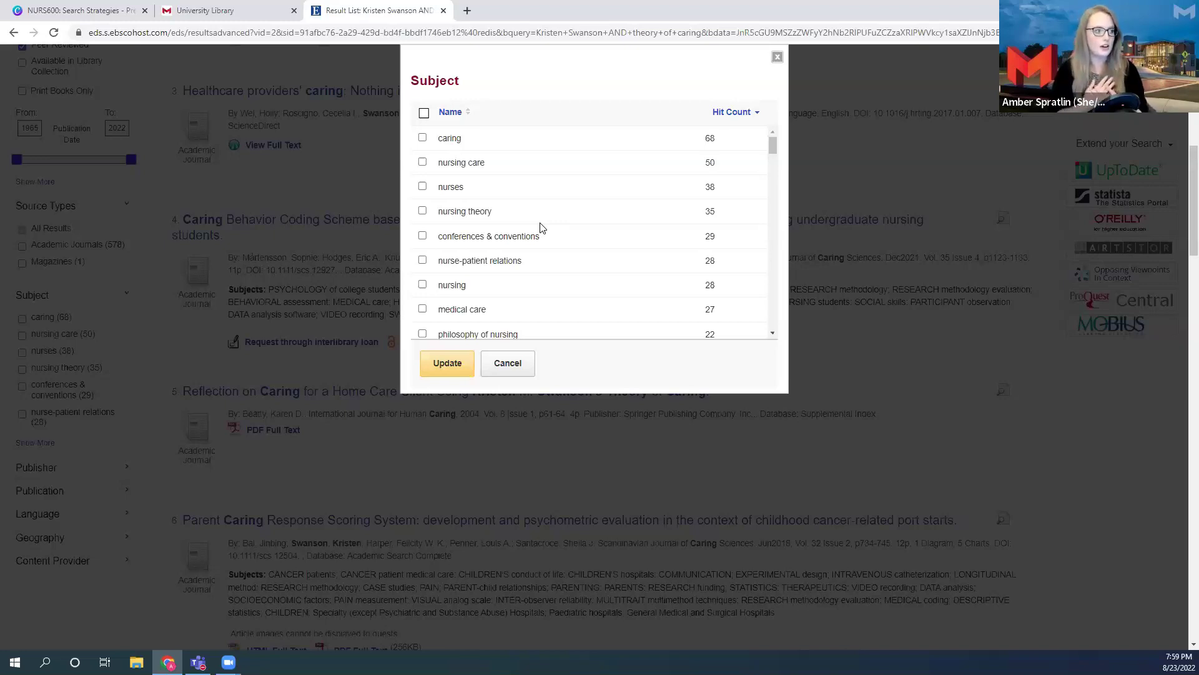
left_click(423, 138)
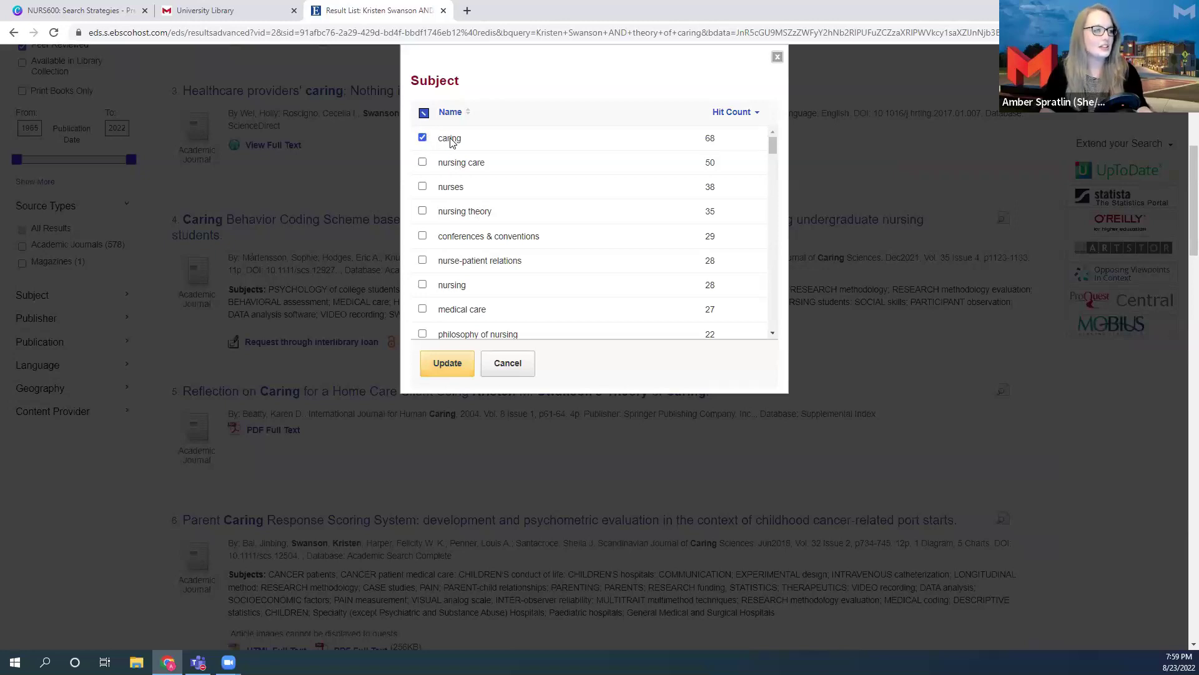
left_click(444, 370)
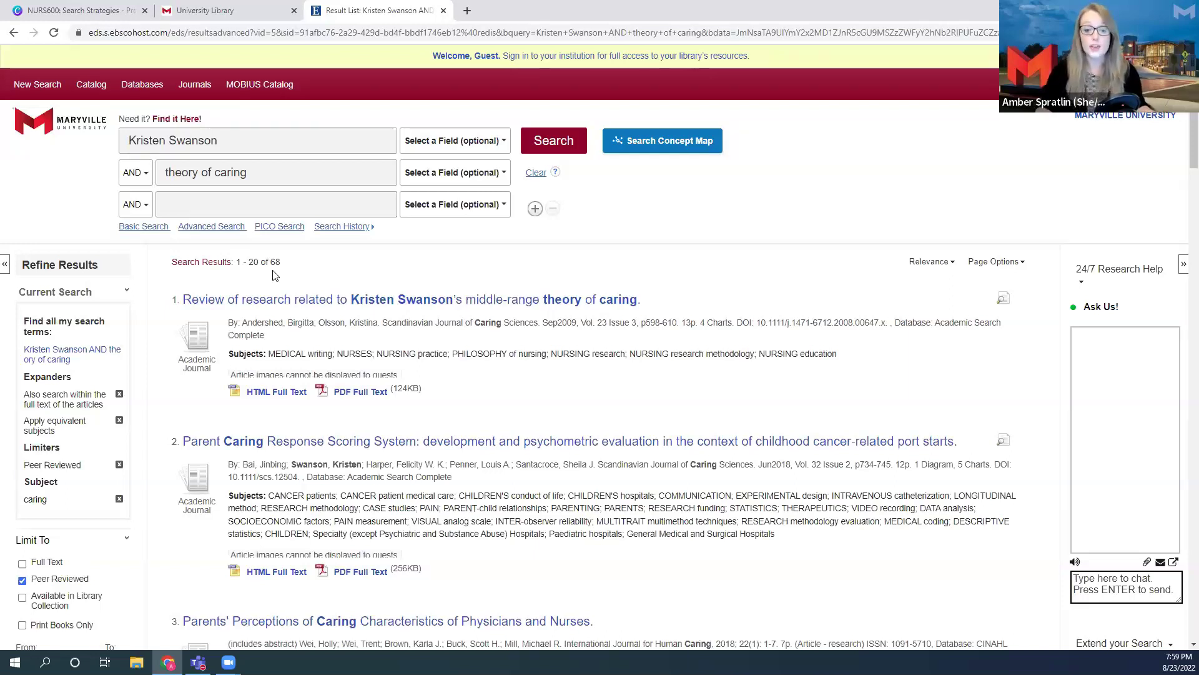
scroll(272, 273, "down", 1)
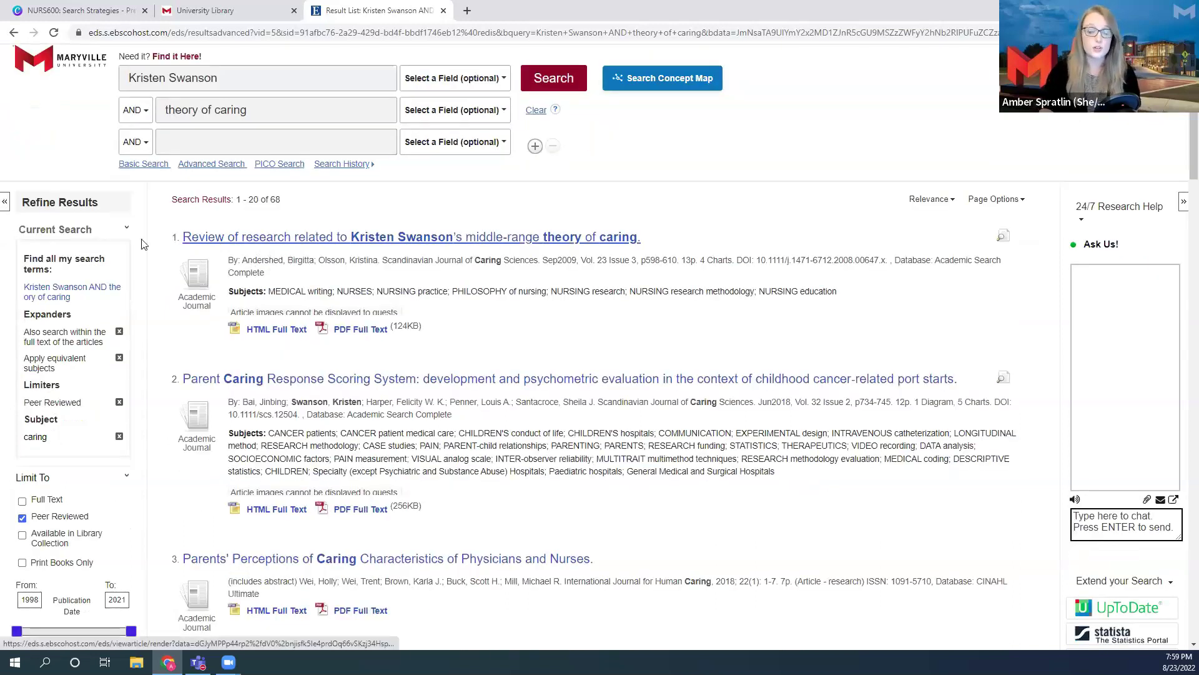
Open the full list of subject terms for the current results, review the further narrowing options, and close it without changing anything
scroll(75, 275, "down", 2)
scroll(65, 286, "down", 5)
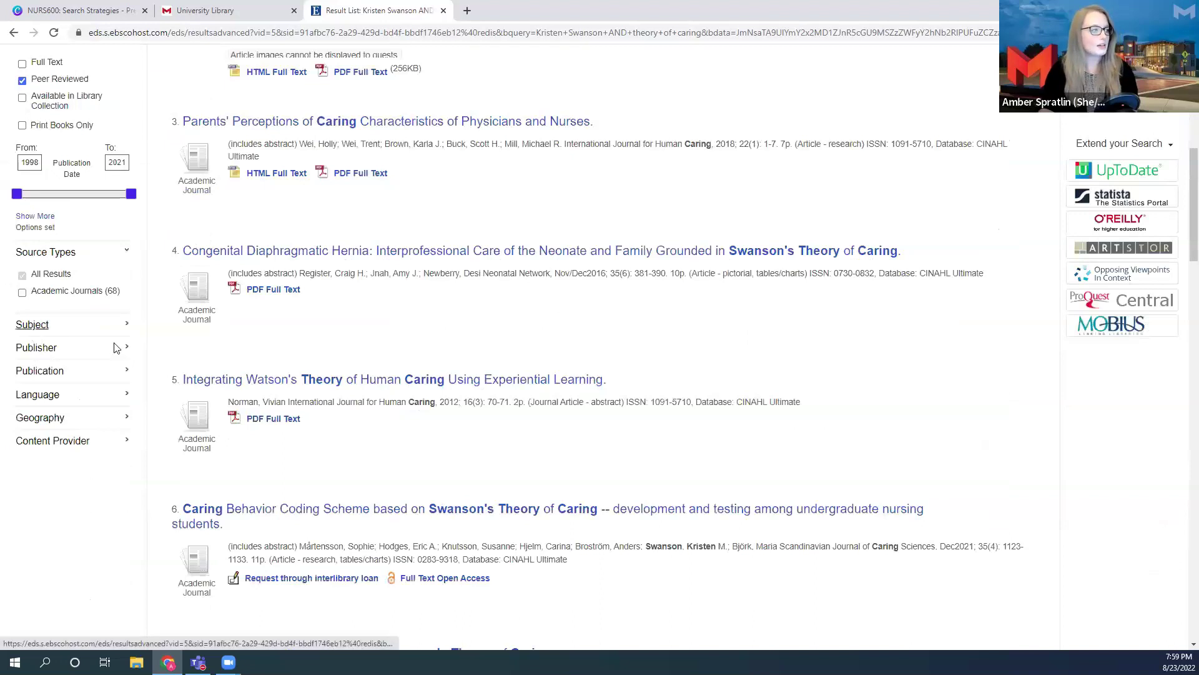
left_click(36, 324)
left_click(37, 462)
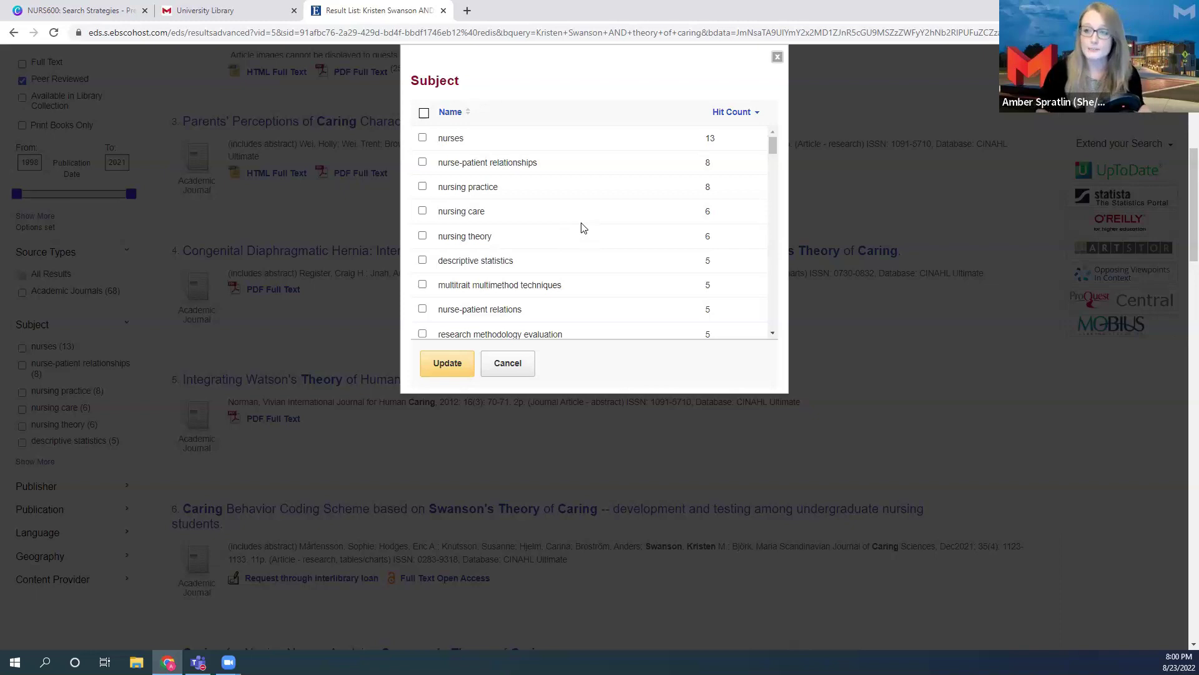
left_click(778, 58)
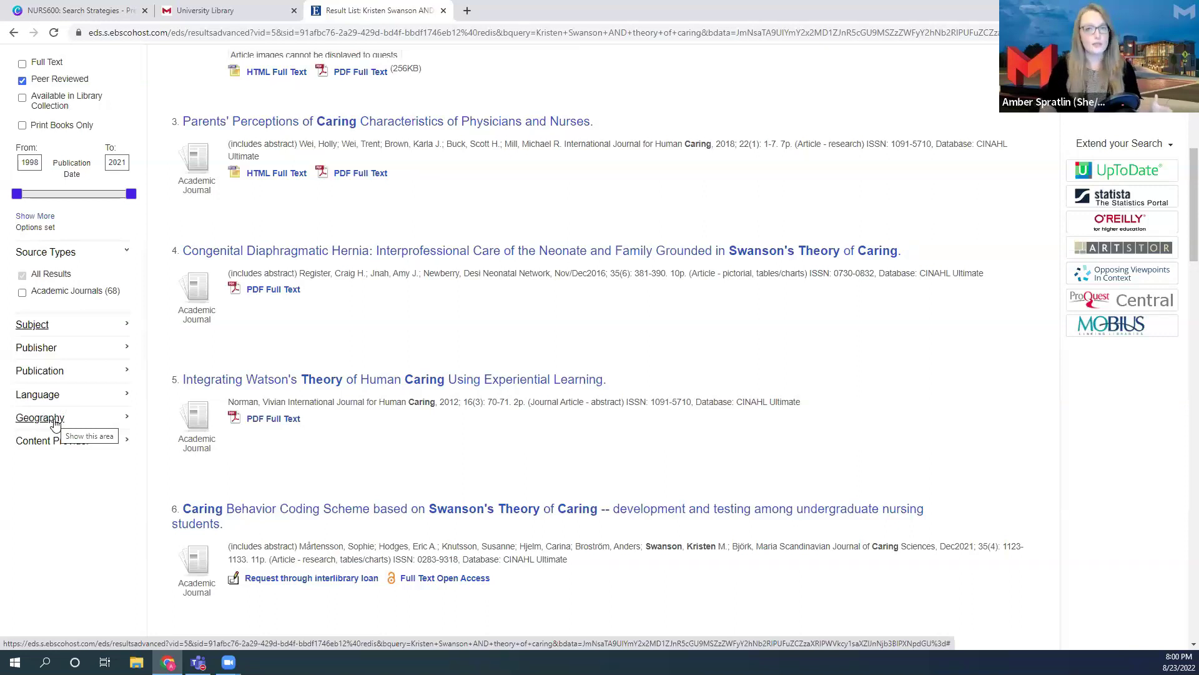
Expand the Language and Geography filters to view their options, and review the expanders and limiters applied to the current search
left_click(84, 398)
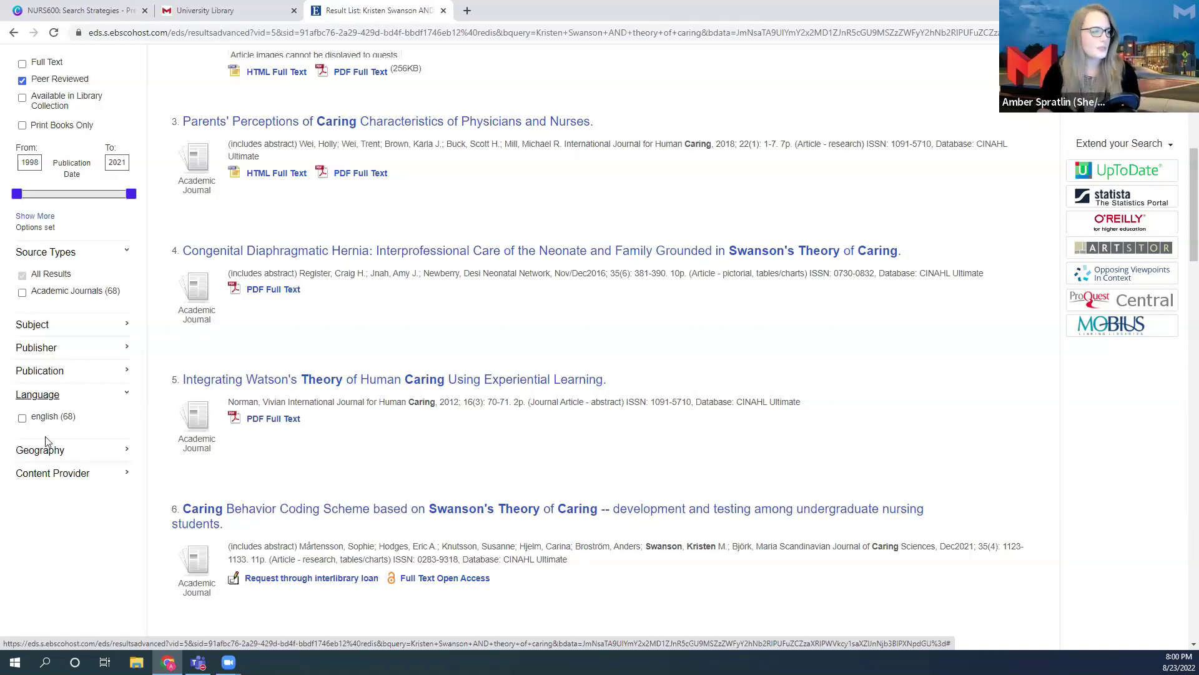
left_click(95, 451)
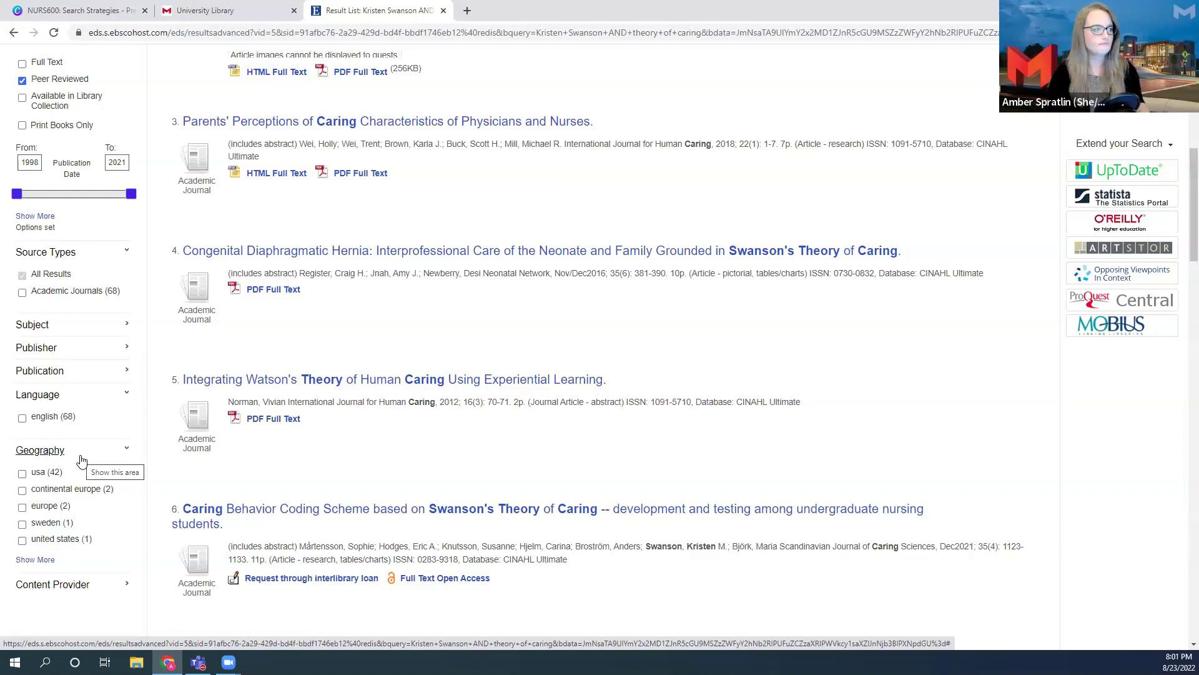
scroll(81, 461, "up", 6)
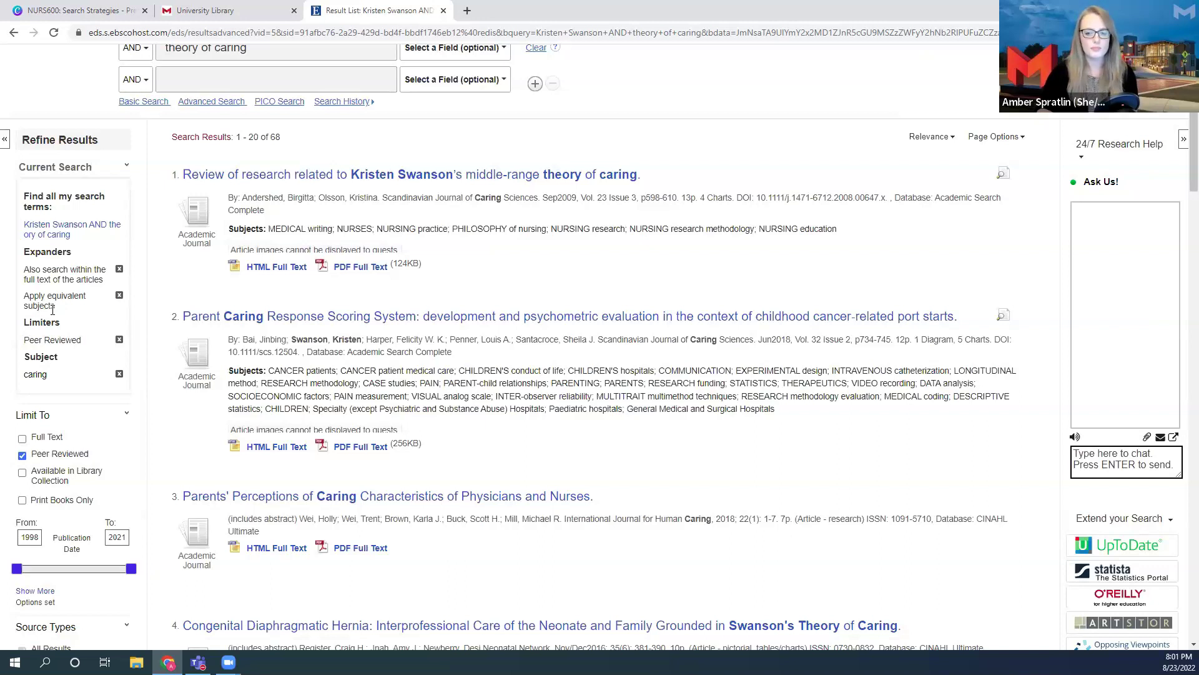
scroll(53, 309, "down", 1)
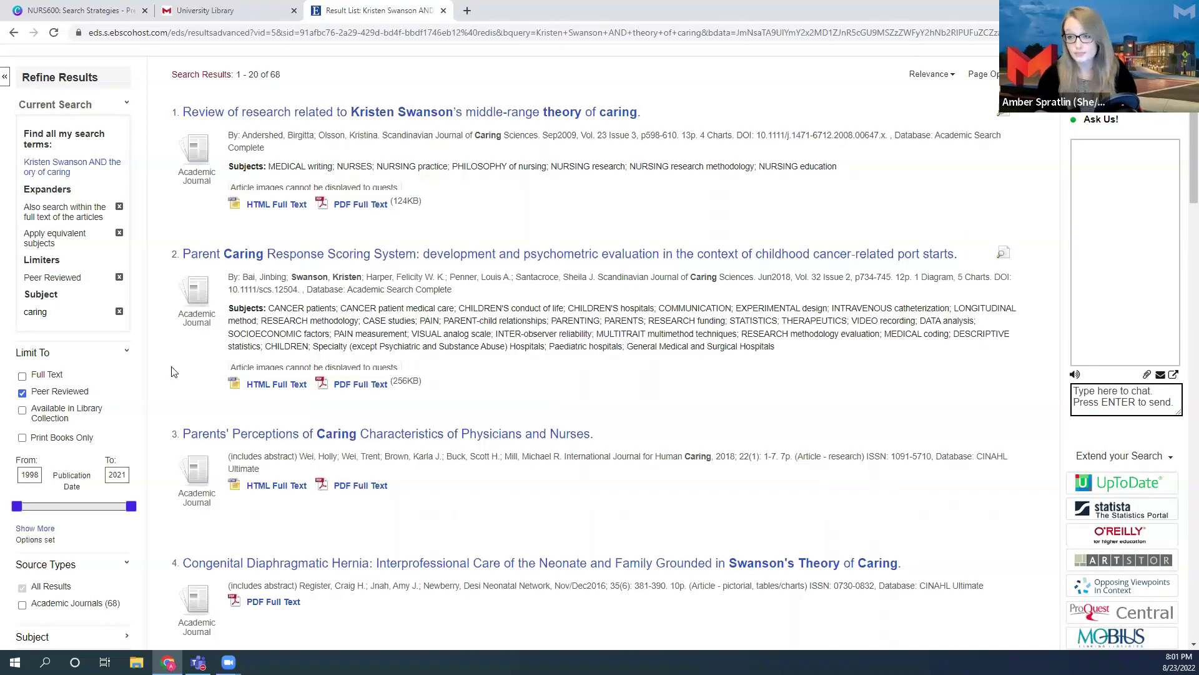
Open the interlibrary loan request form for the "Caring Behavior Coding Scheme" article, review its prefilled fields, and close it without submitting
scroll(296, 374, "down", 1)
scroll(296, 381, "down", 6)
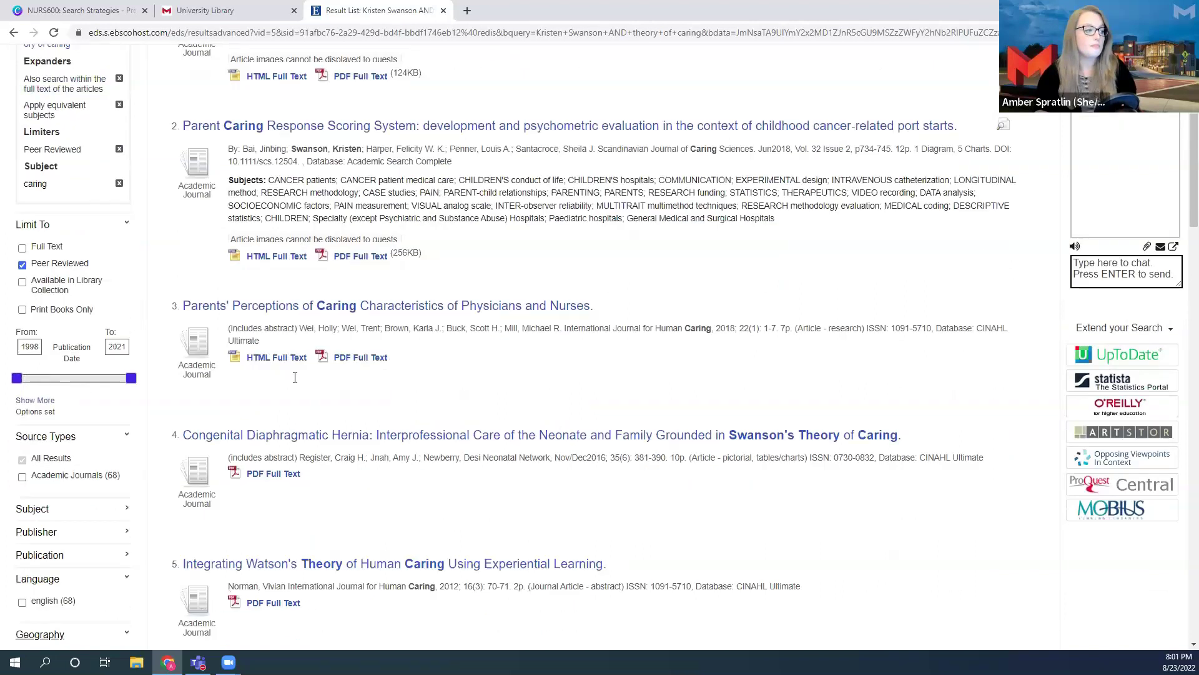
scroll(304, 384, "down", 2)
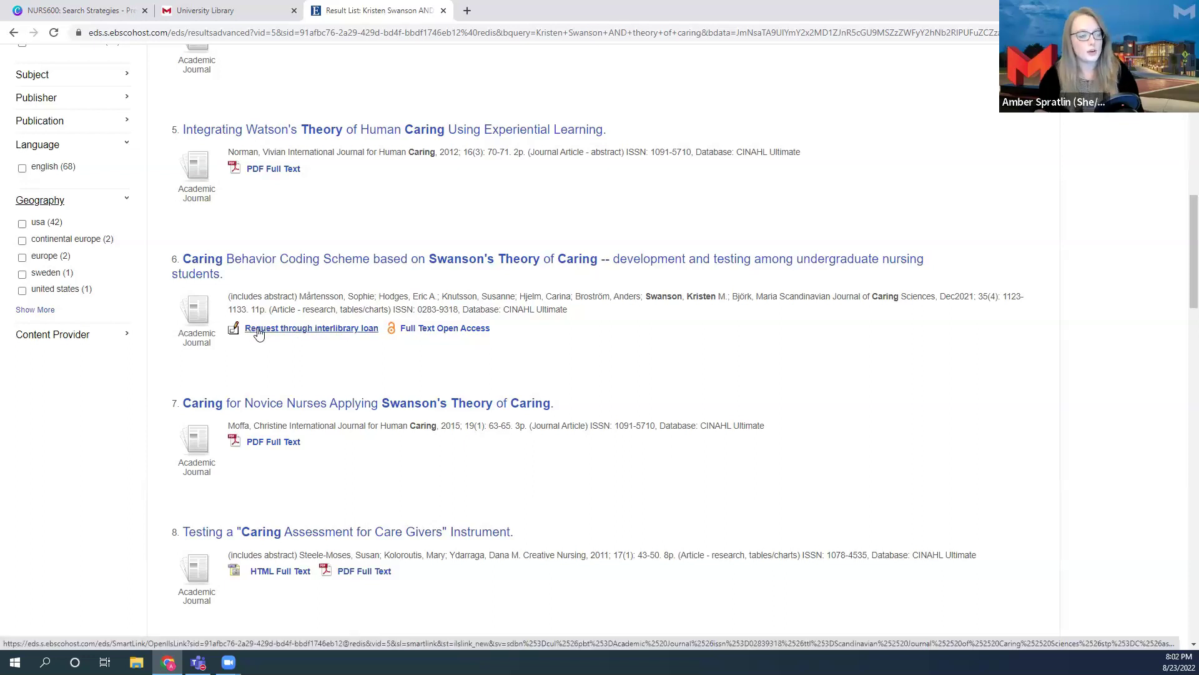
left_click(318, 334)
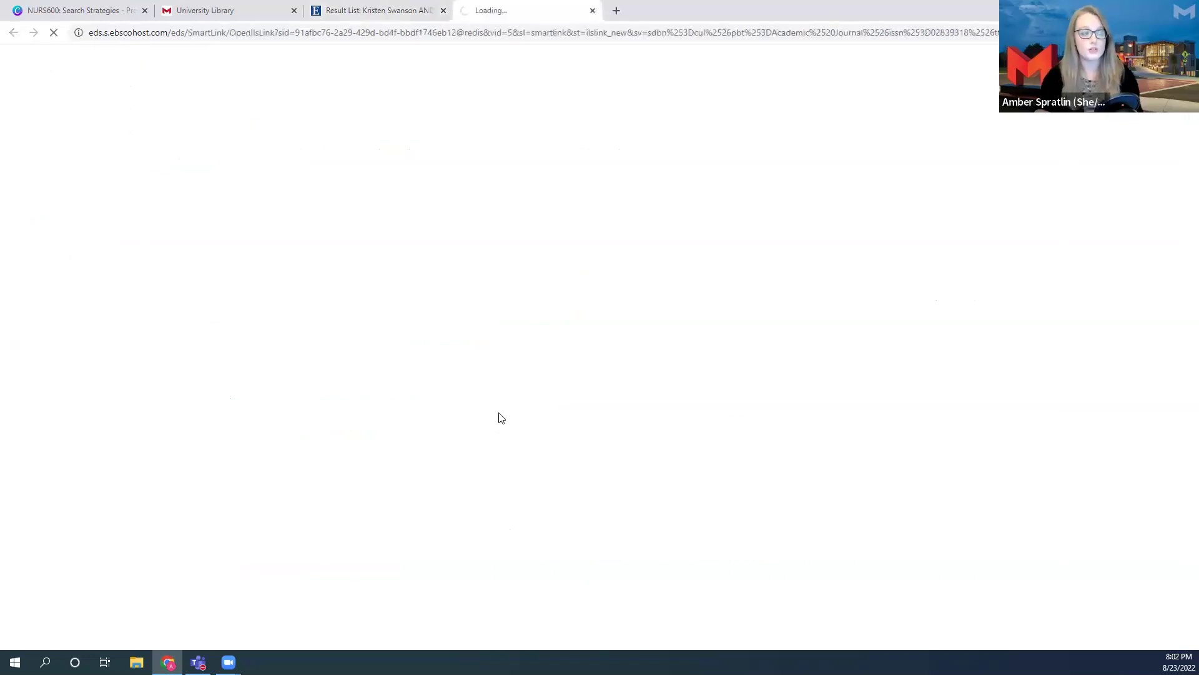
left_click(650, 297)
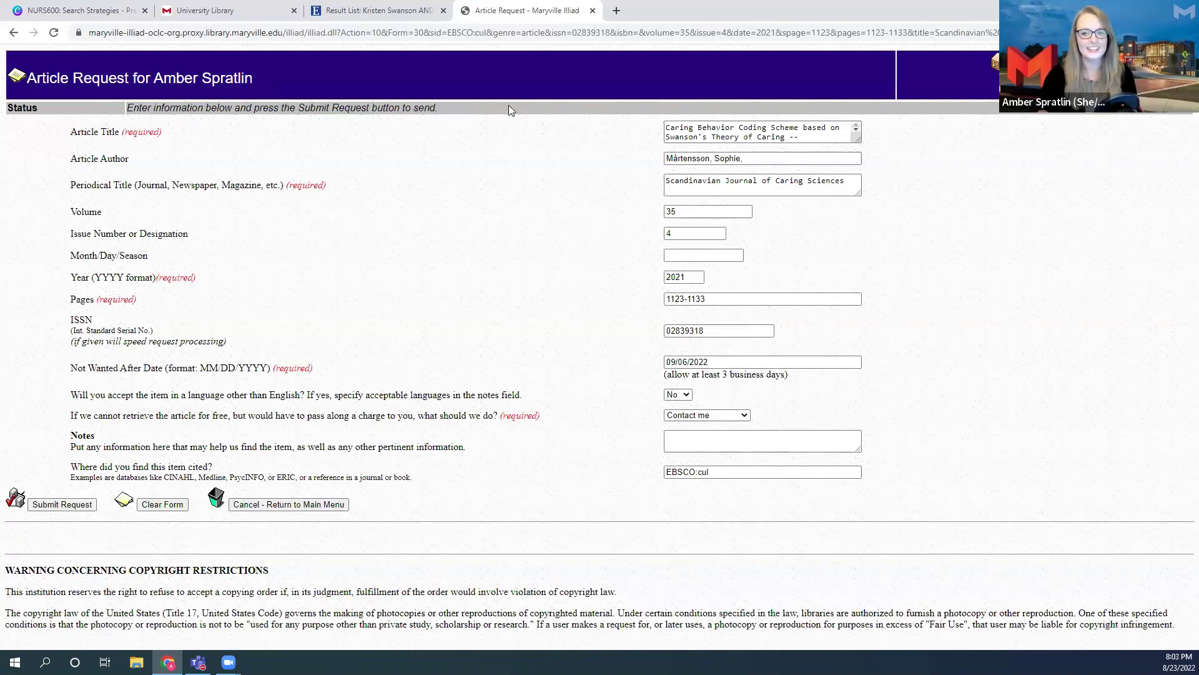
left_click(592, 12)
Open the detailed record of the first result, "Review of research related to Kristen Swanson's middle-range theory of caring."
scroll(489, 241, "up", 4)
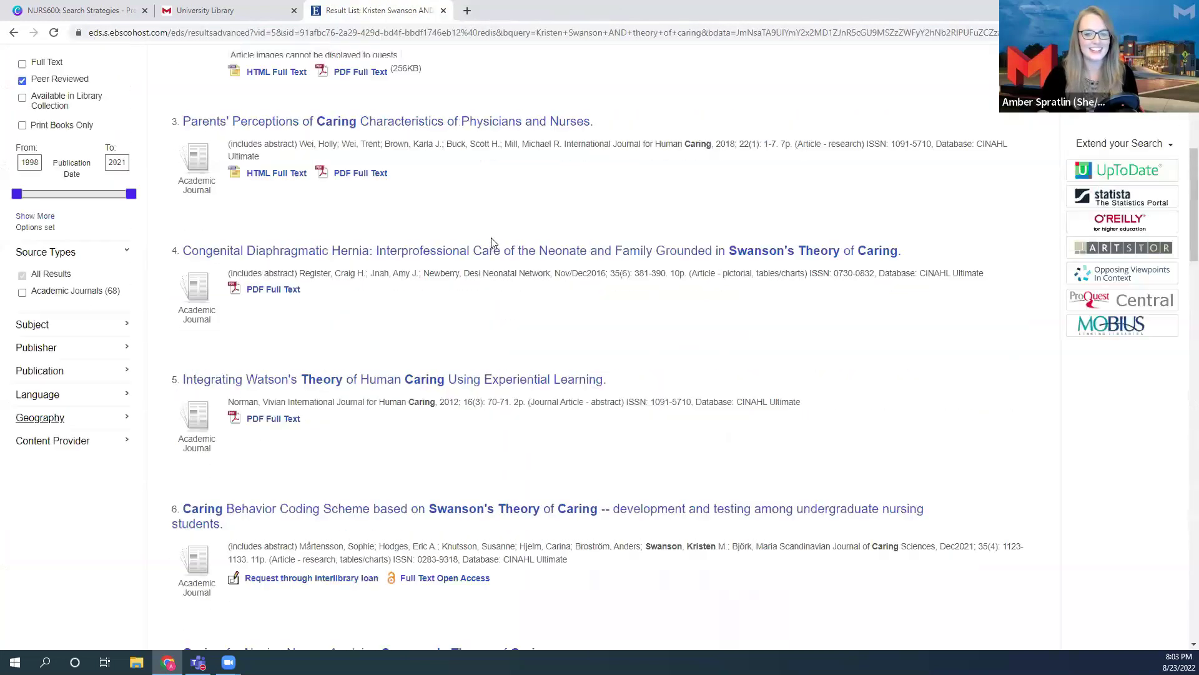
scroll(491, 242, "up", 8)
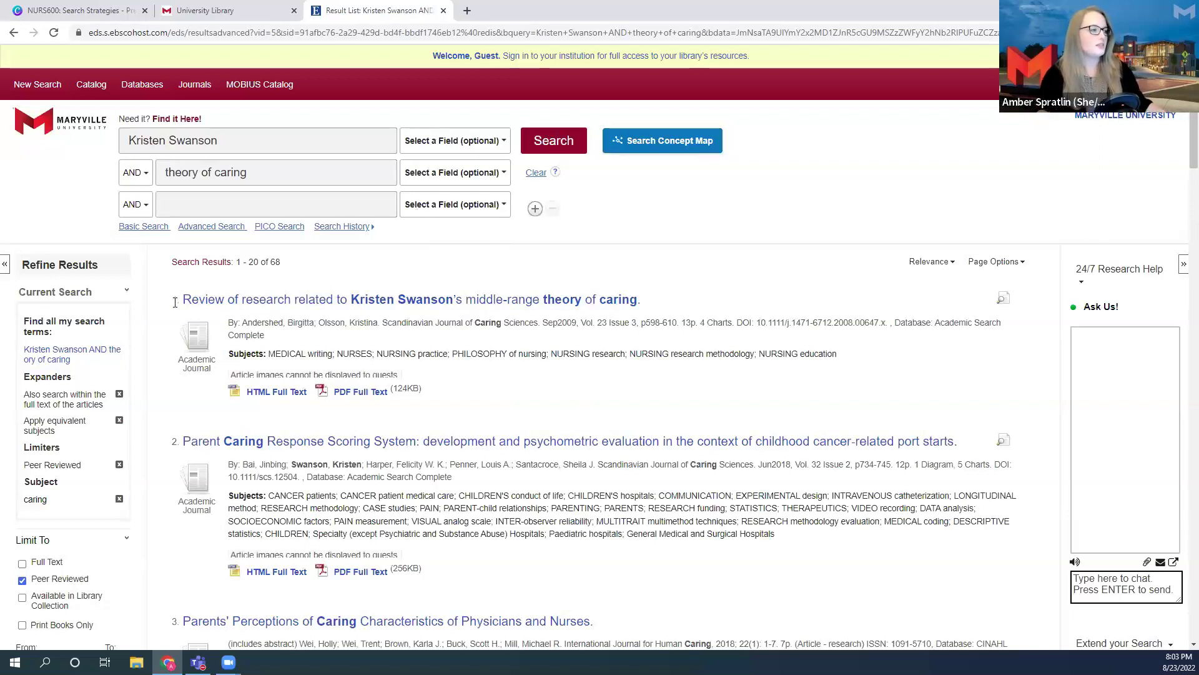
left_click(590, 303)
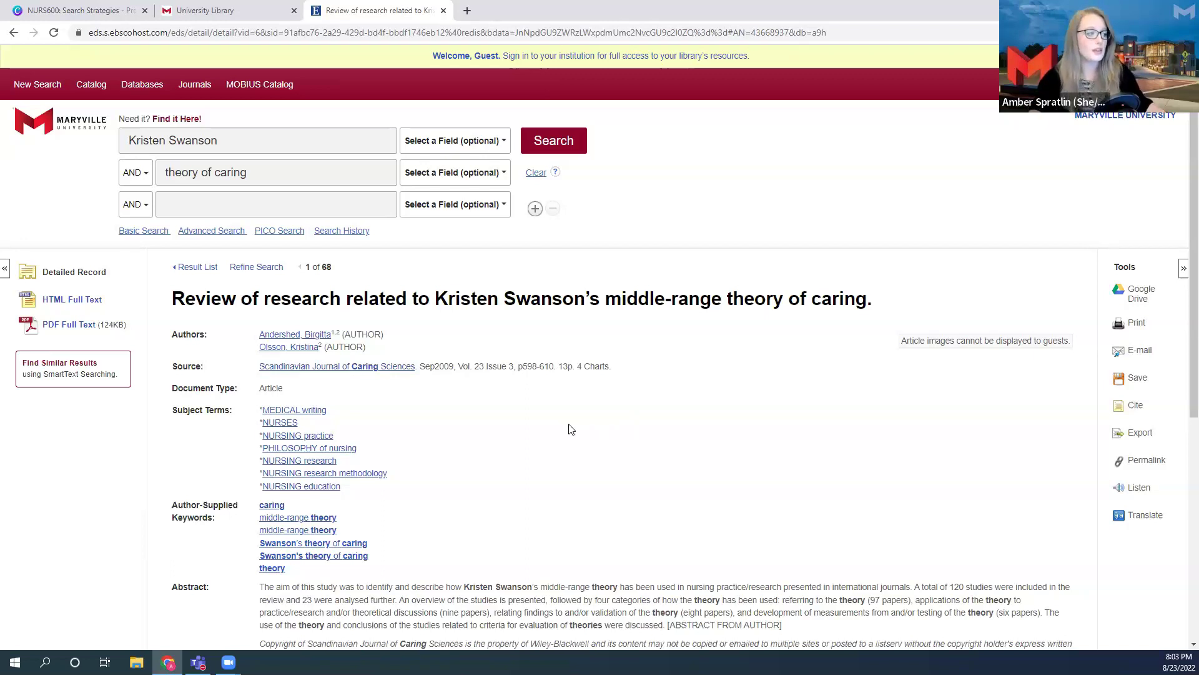
scroll(529, 423, "down", 1)
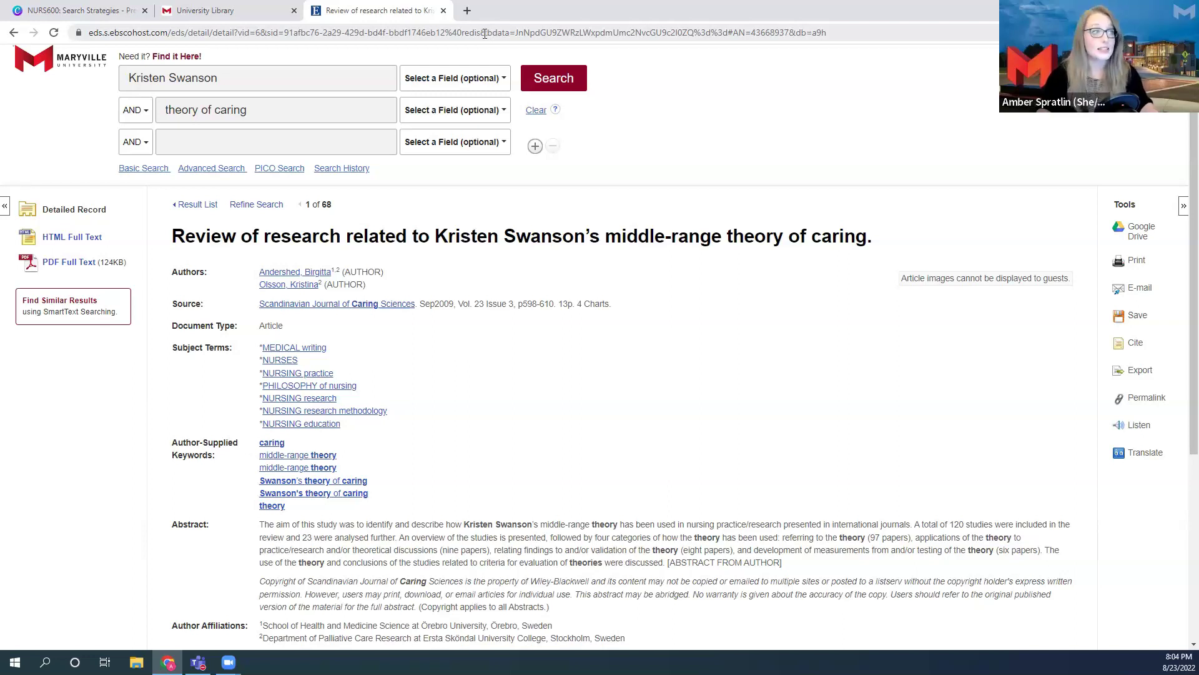
Display the permalink for this article record and select the whole link
left_click(1137, 404)
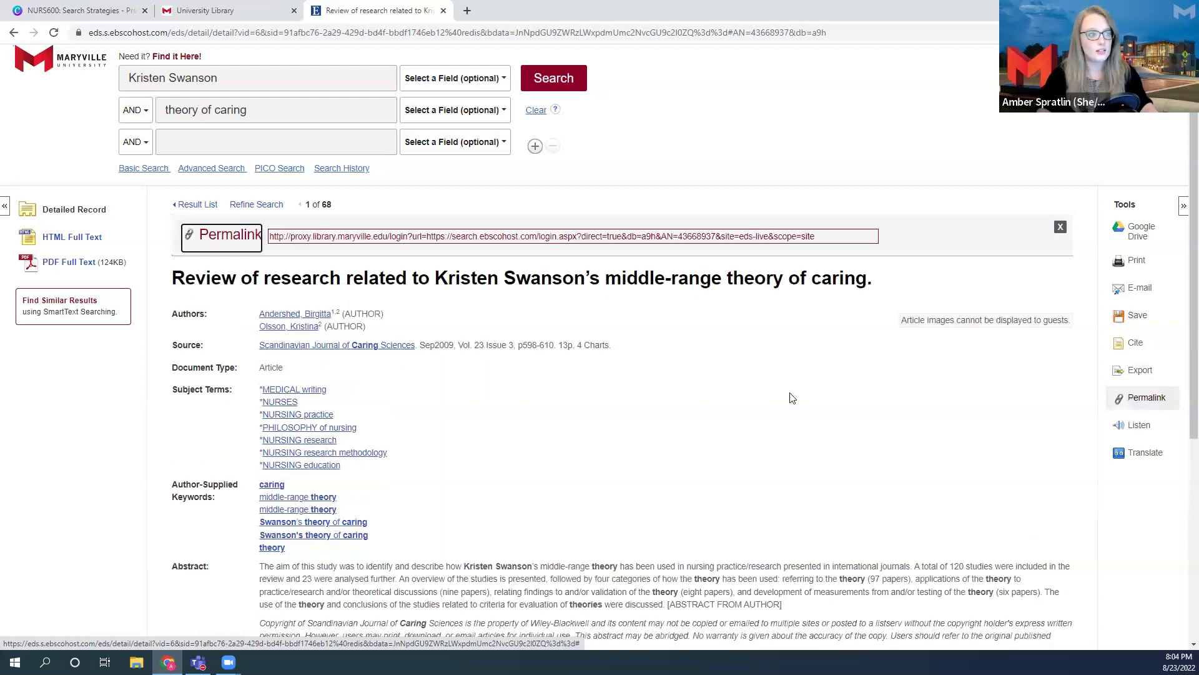
left_click(275, 236)
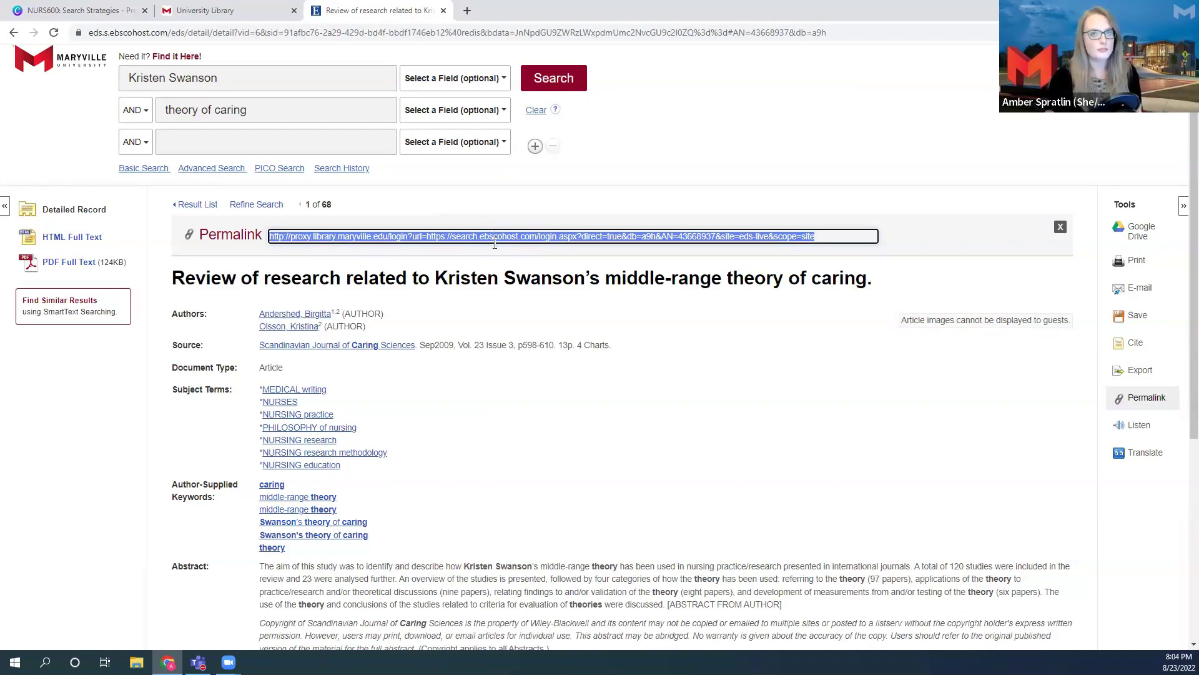
left_click(522, 410)
Examine the article record's subject terms, abstract and publication details
scroll(550, 415, "down", 2)
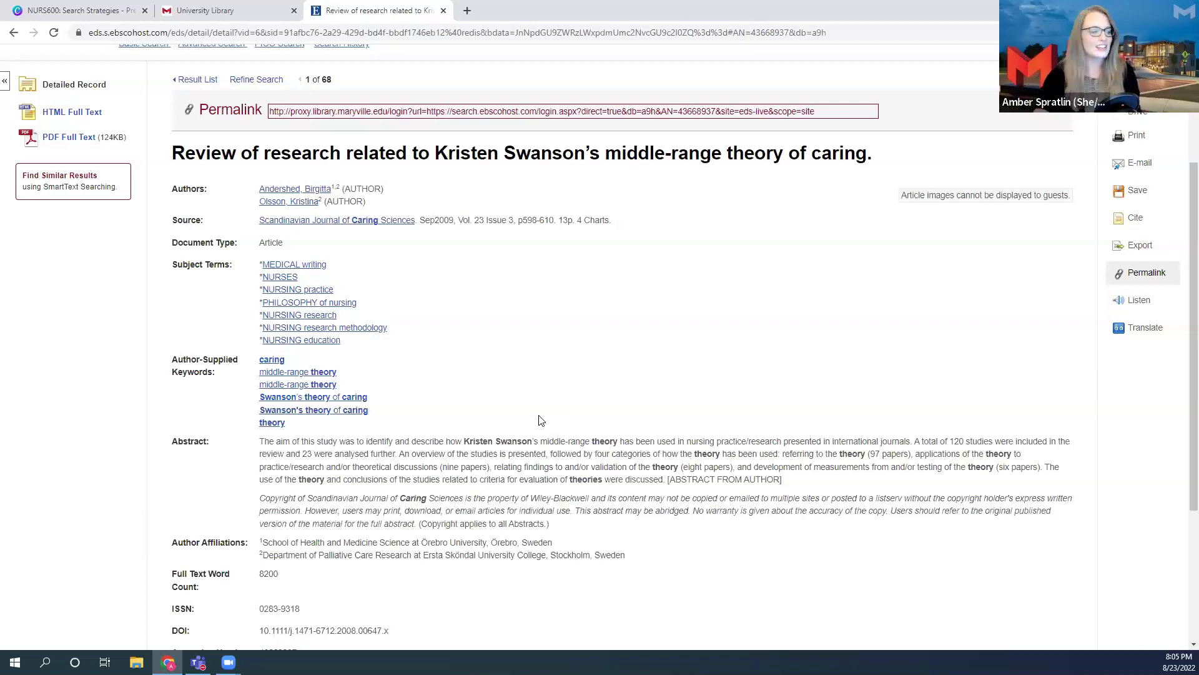
scroll(255, 370, "up", 1)
scroll(656, 302, "down", 3)
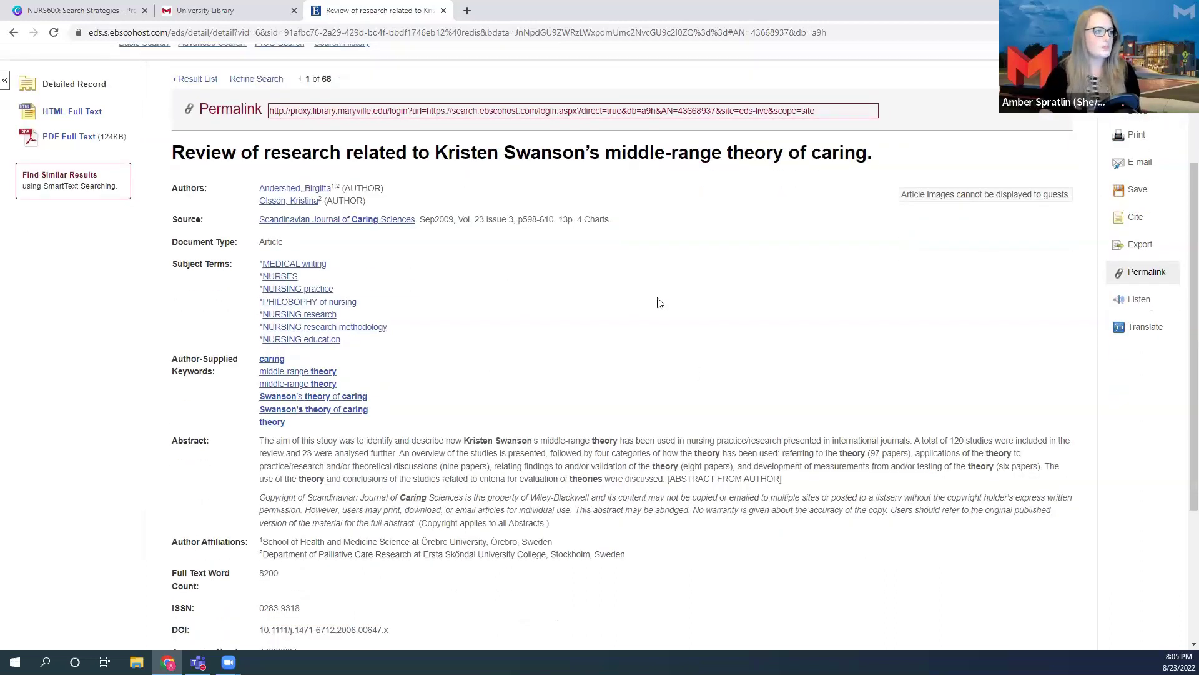
left_click_drag(261, 319, 829, 360)
left_click(832, 361)
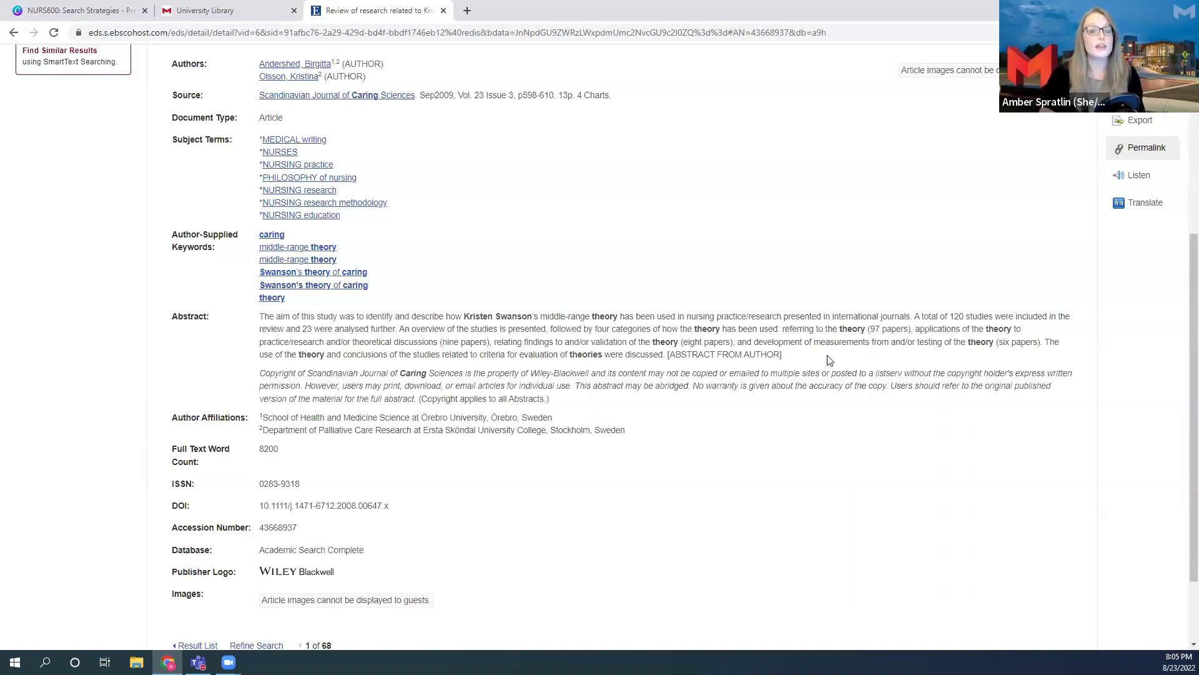
Open the article's PDF full text through the institution sign-in, and display its permalink in the PDF viewer
scroll(694, 378, "up", 5)
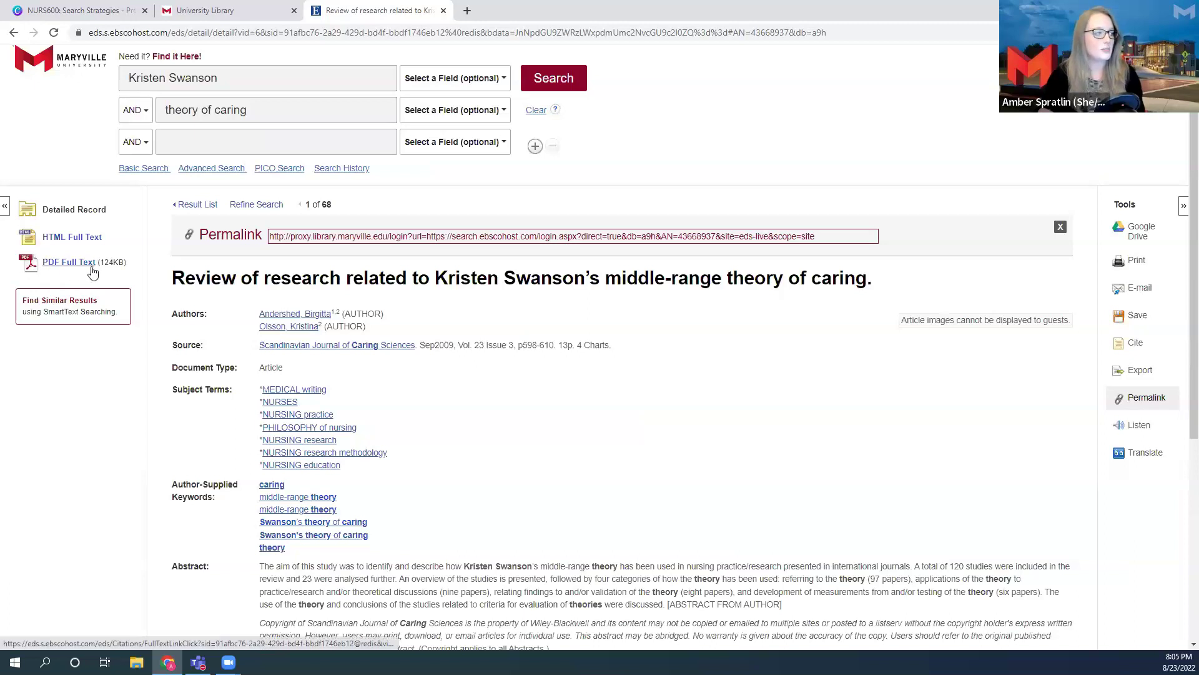
left_click(49, 263)
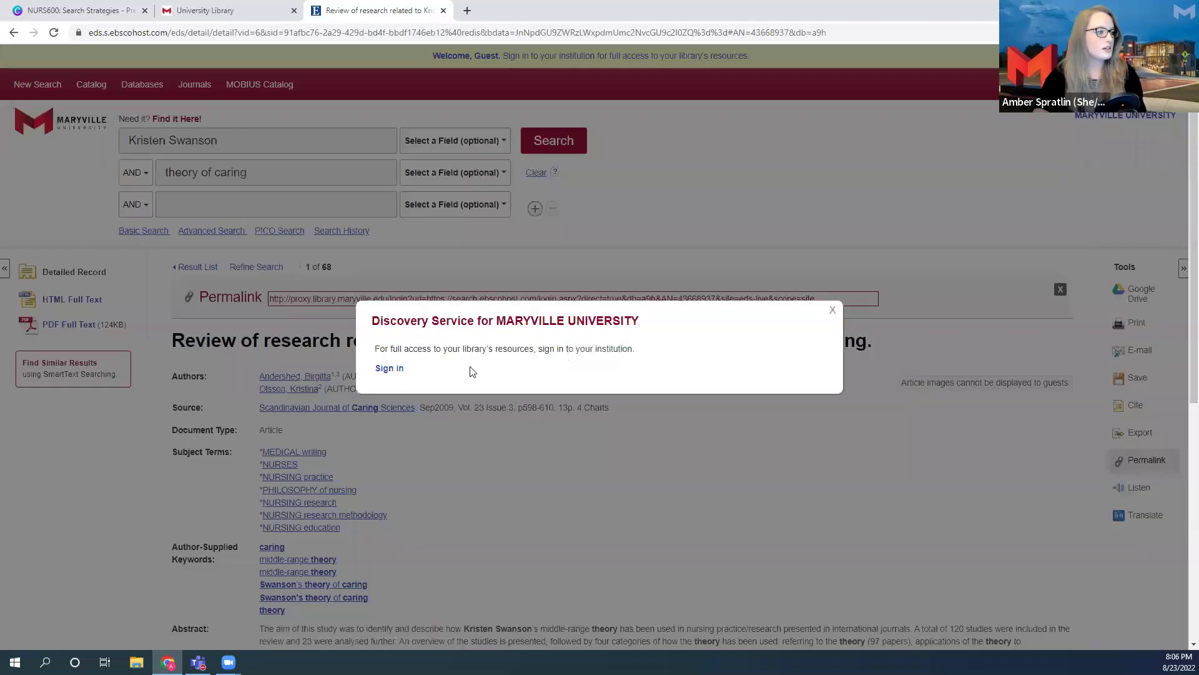
left_click(389, 370)
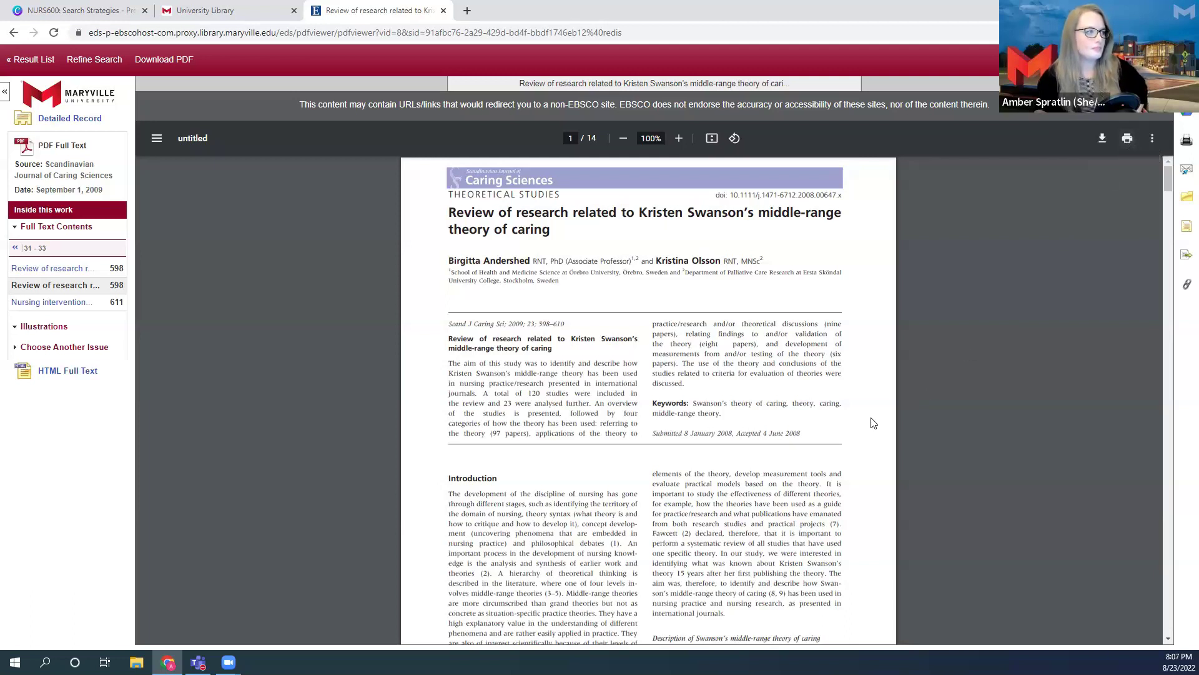
left_click(1185, 289)
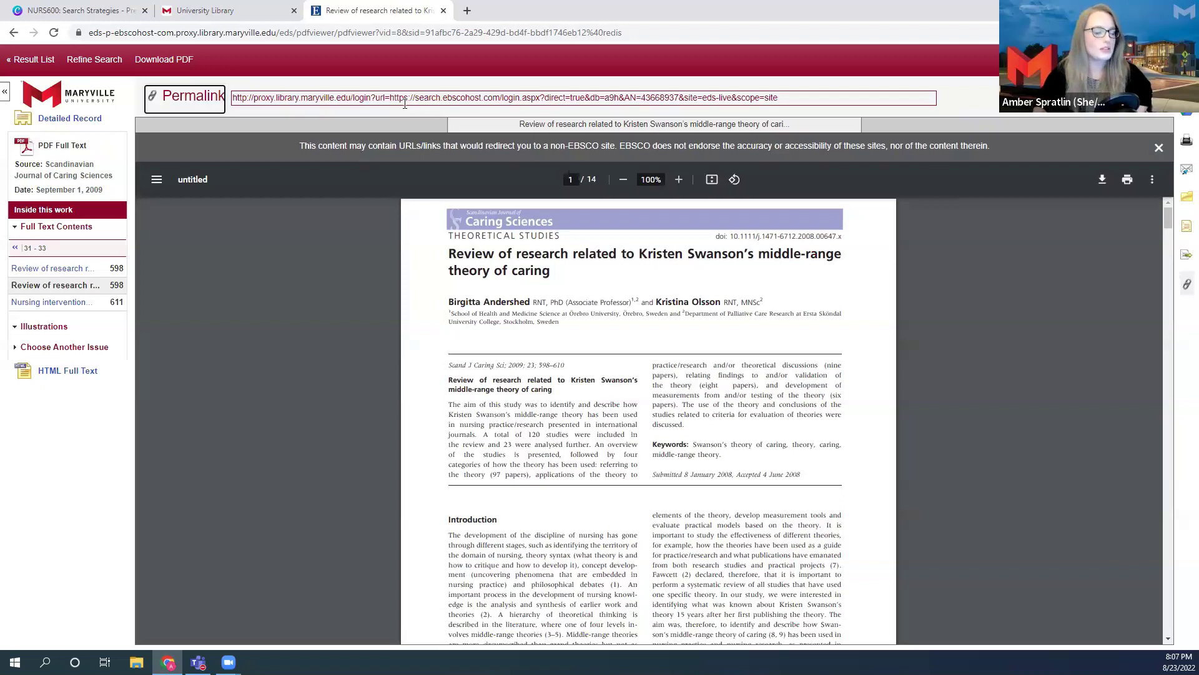
Go back to the result list, reopen the first article's detailed record, and display and select its permalink
key("alt+Left")
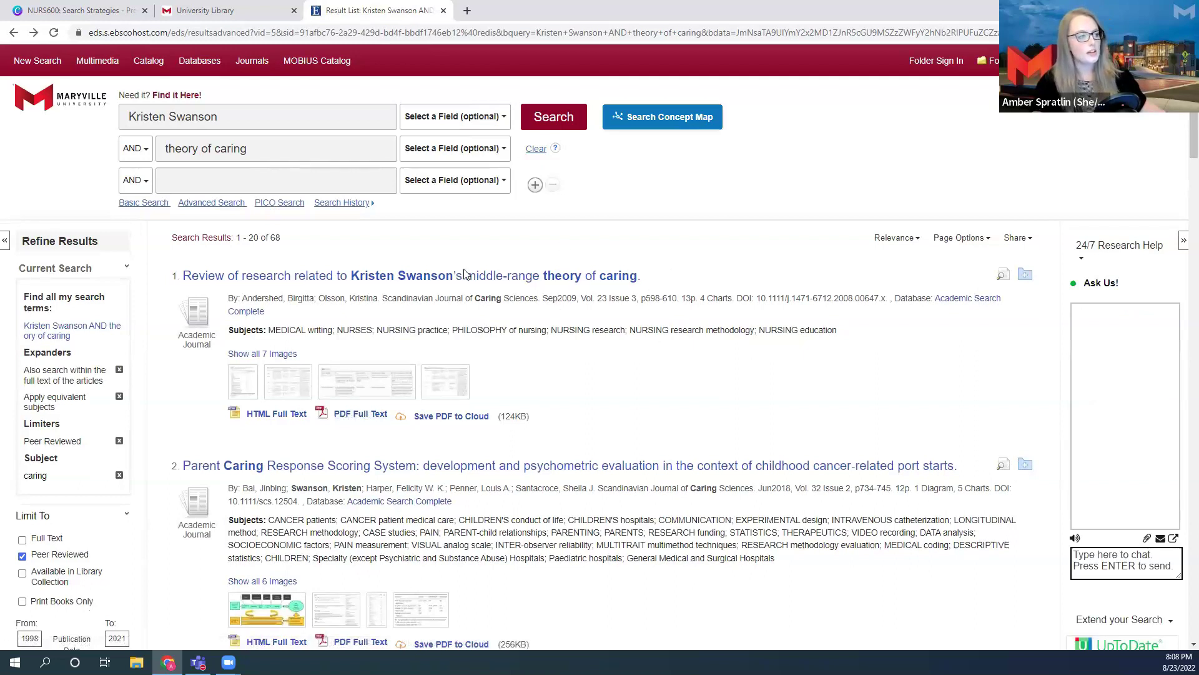
left_click(505, 280)
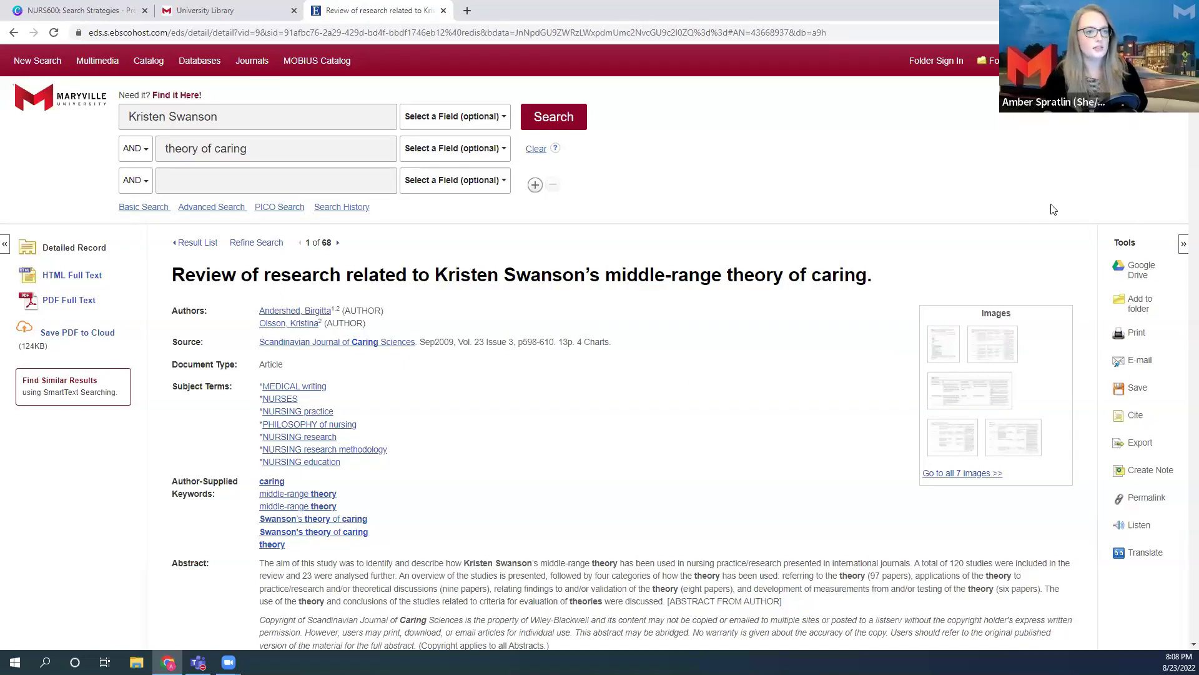
left_click_drag(1112, 243, 1142, 248)
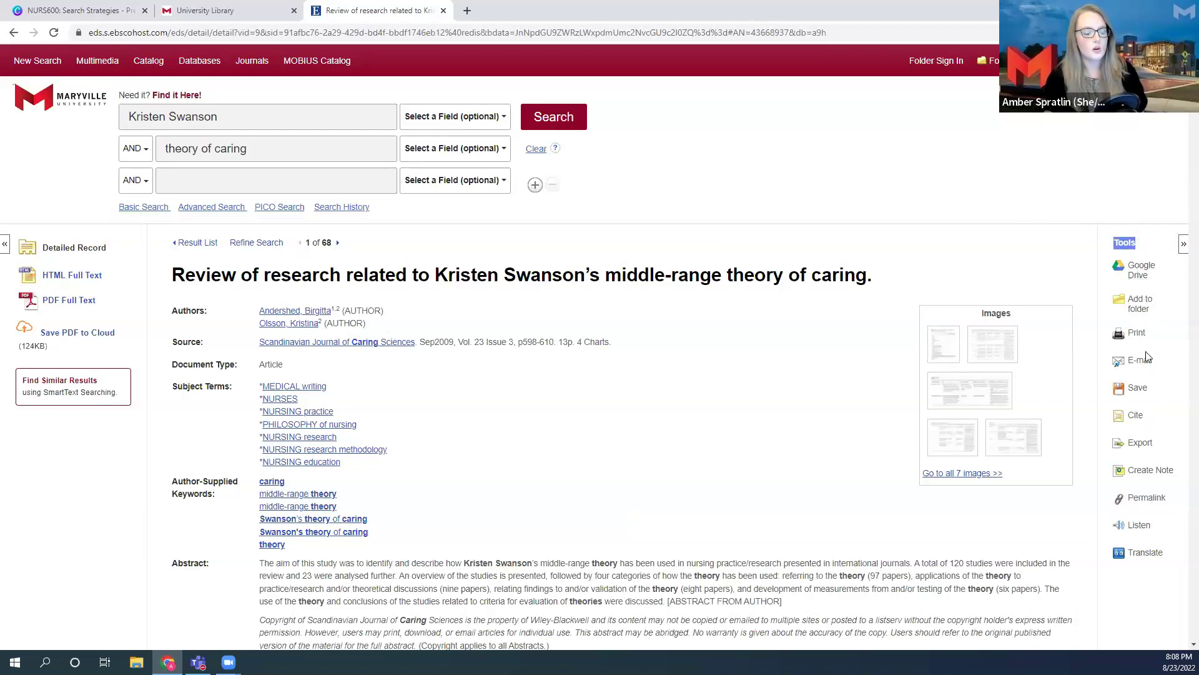
left_click(1135, 504)
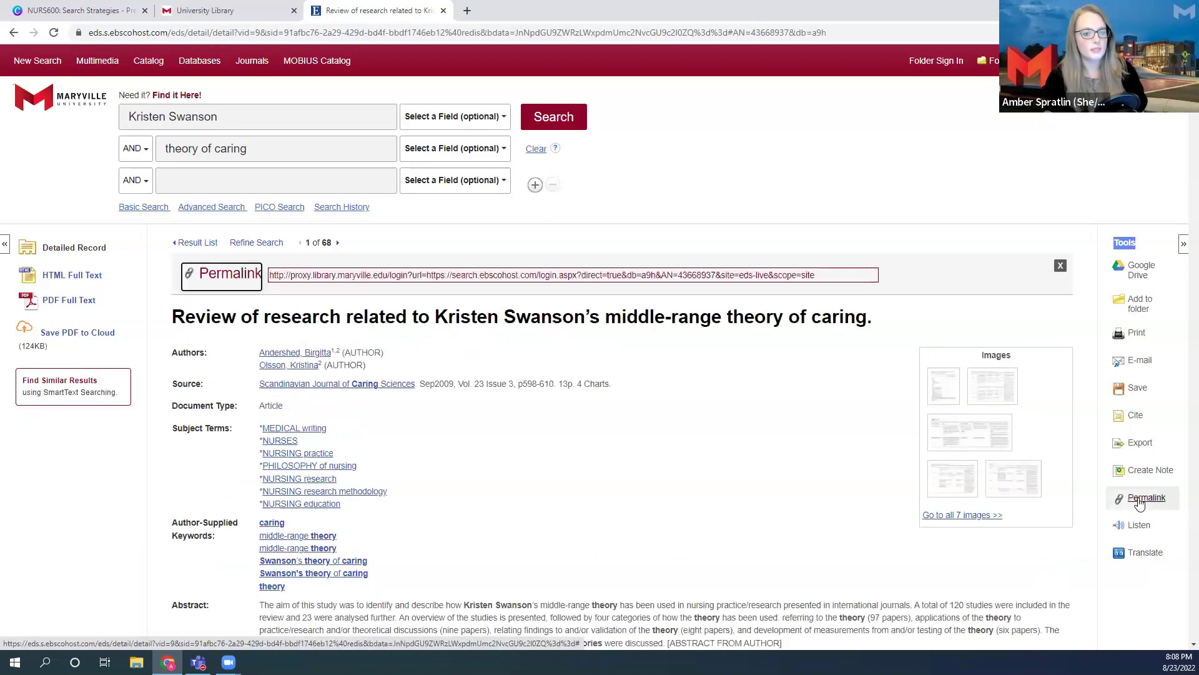
left_click(562, 275)
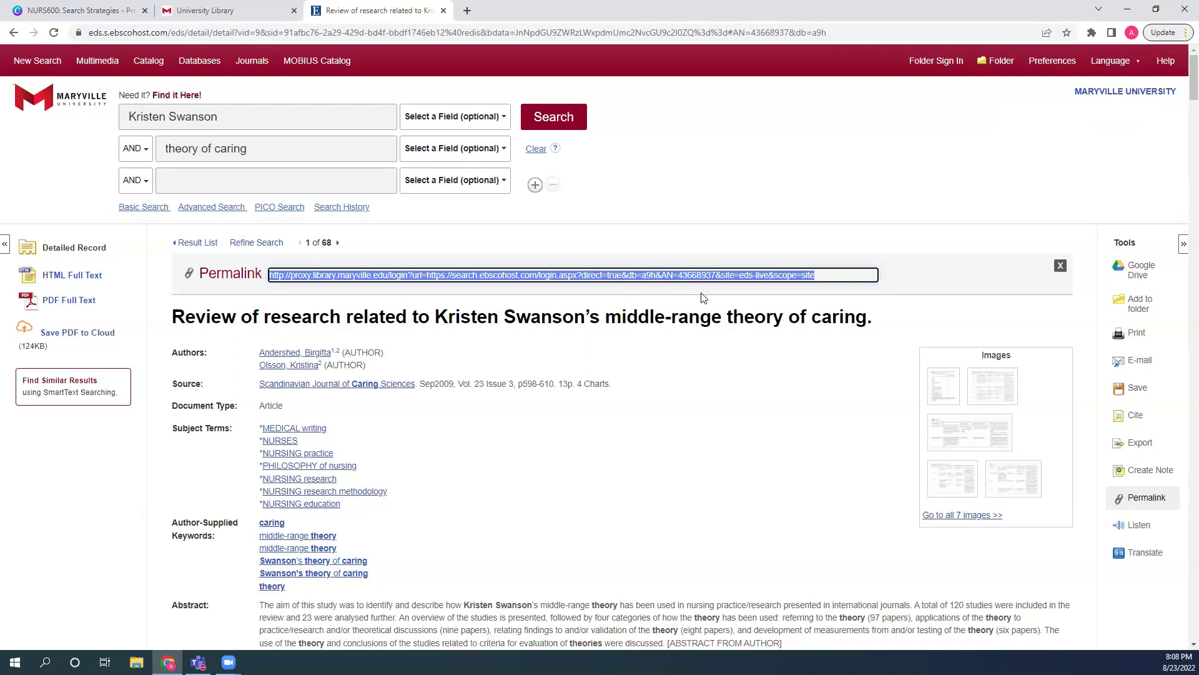
Return to the advanced search form and view the Boolean operators available for the "theory of caring" row
left_click(594, 433)
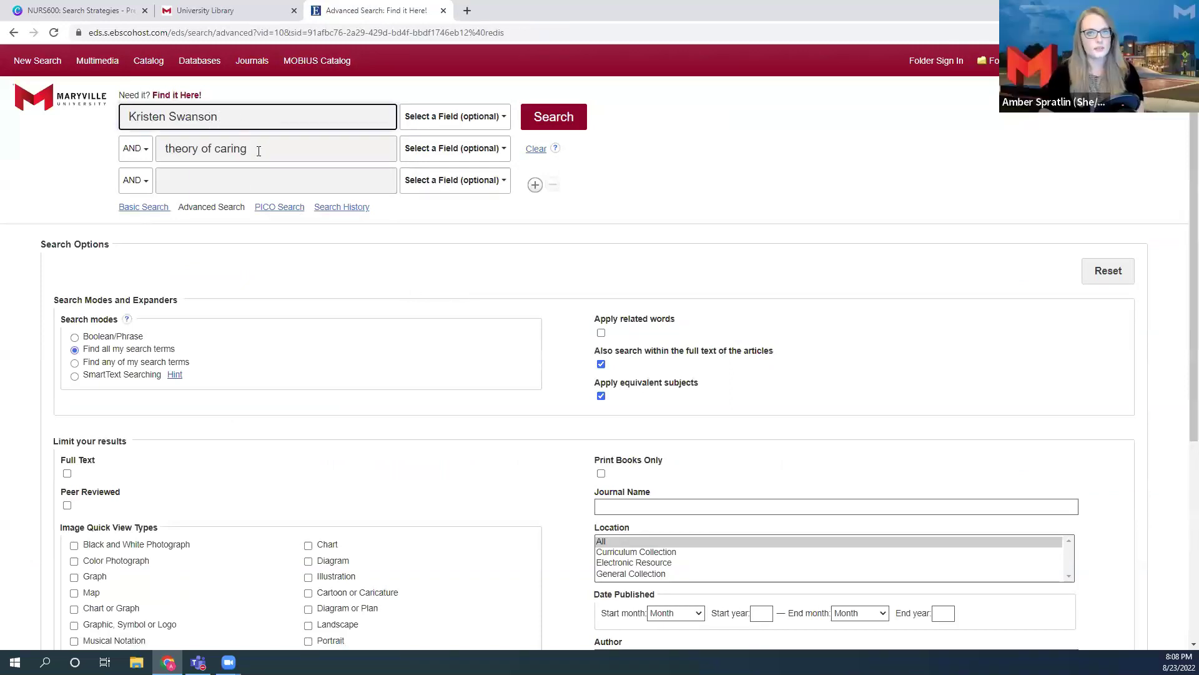
left_click(136, 149)
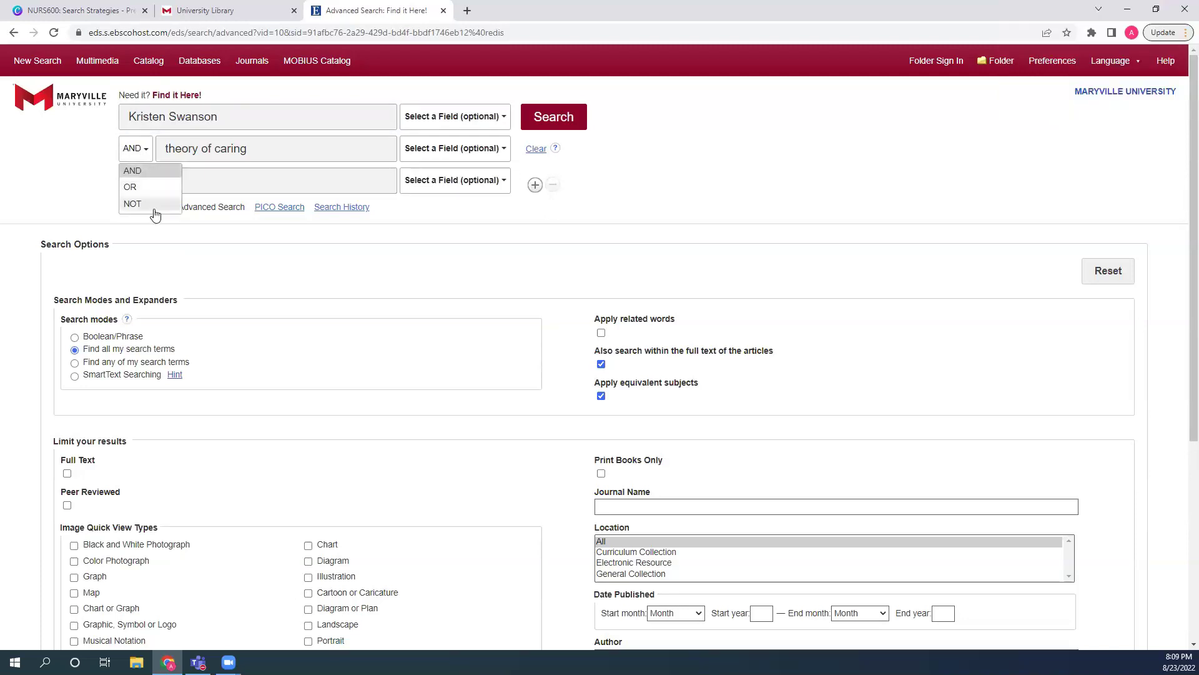
Switch to the Canva presentation "NURS600: Search Strategies" and present slide 14, "Search Smarter", in full screen
left_click(90, 7)
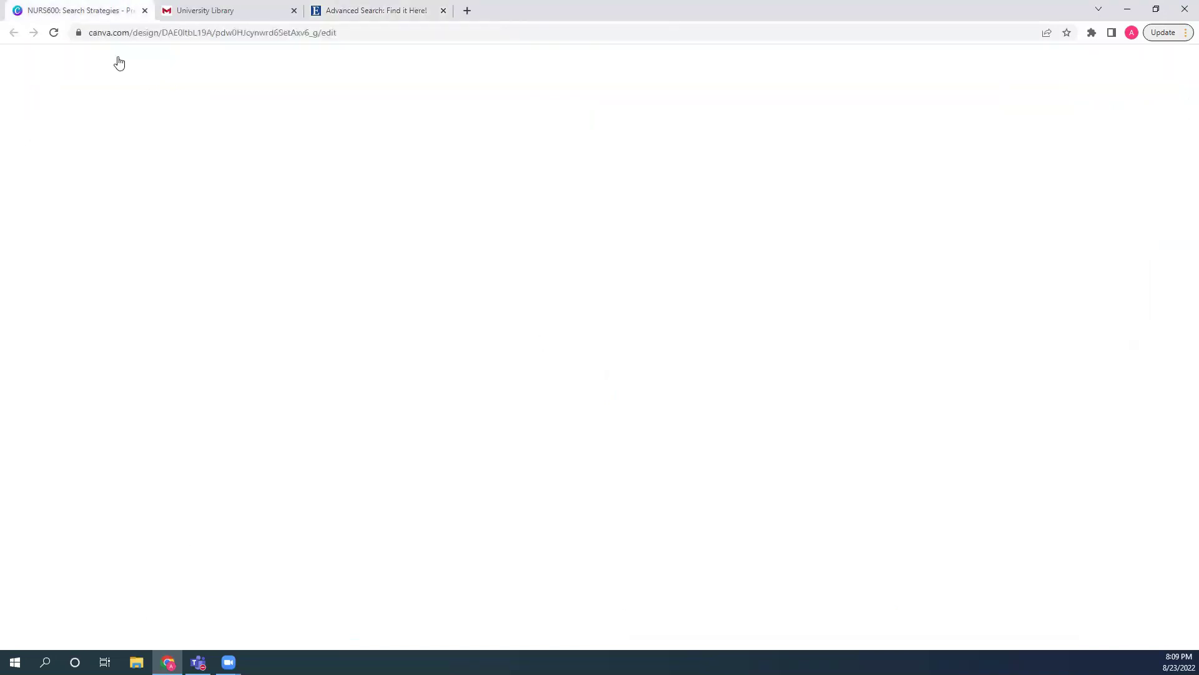
left_click(904, 590)
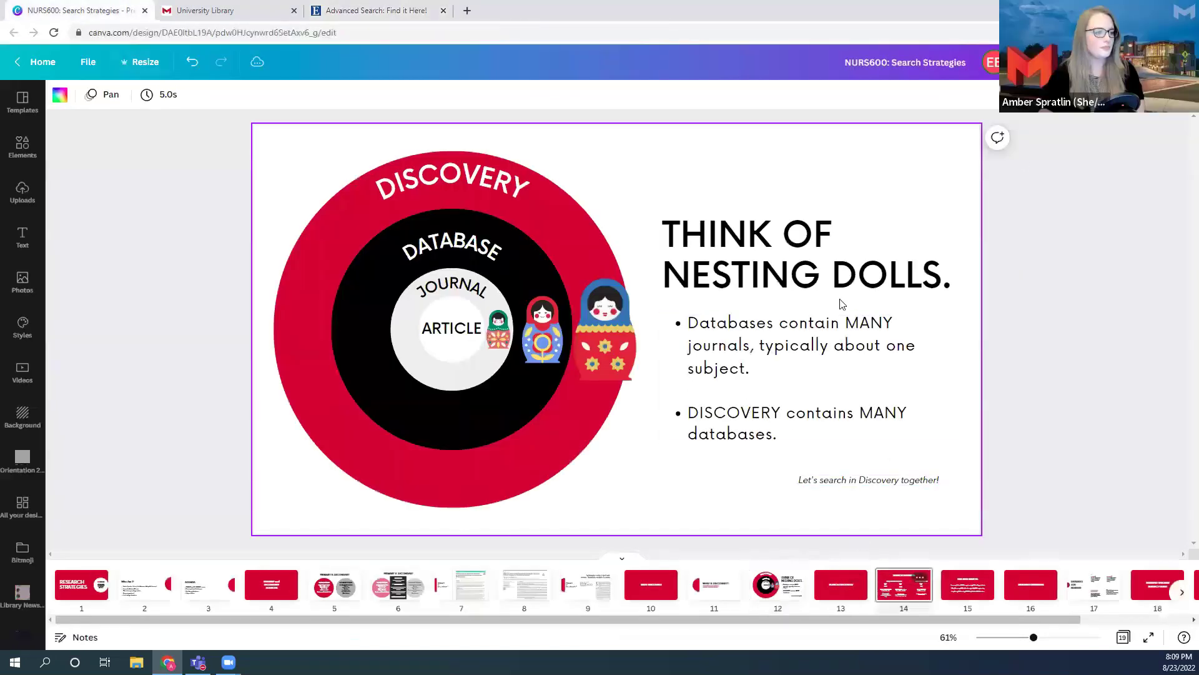
left_click(1062, 62)
left_click(1062, 183)
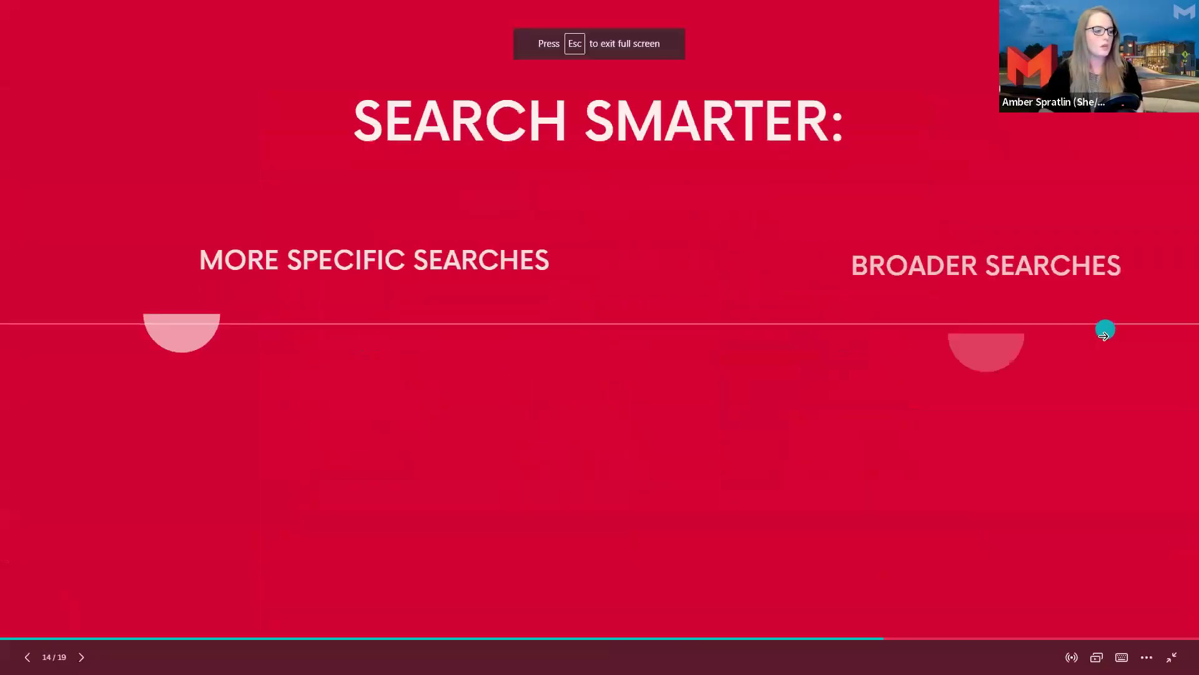
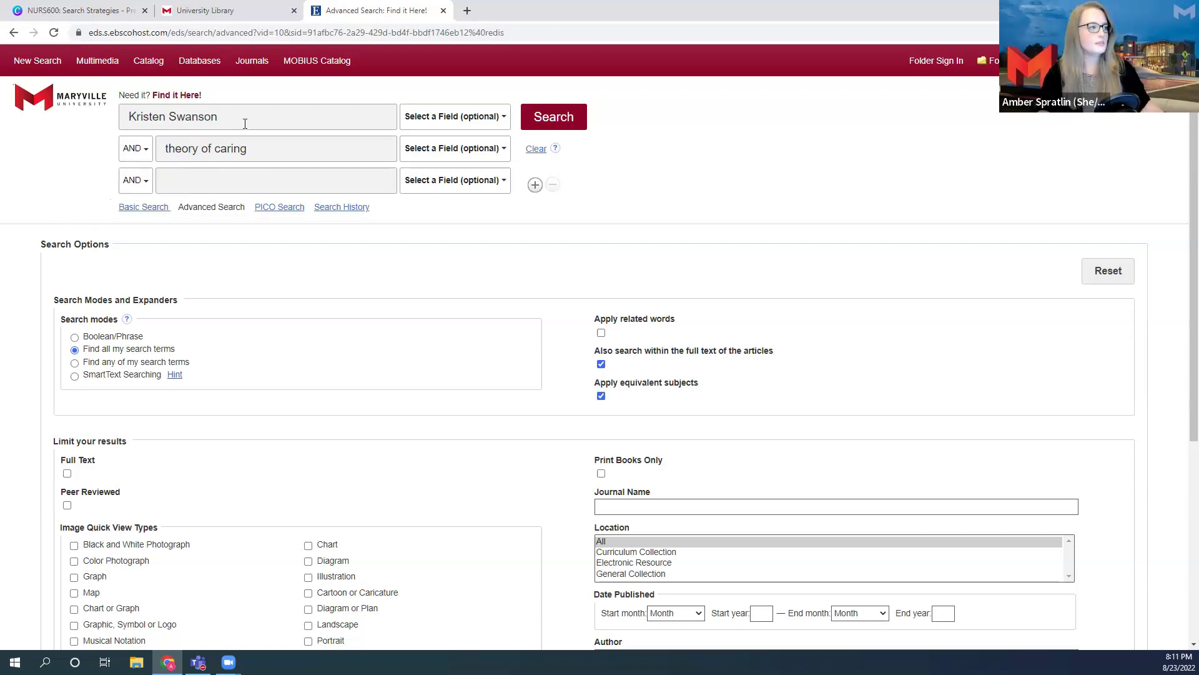
Clear the search terms "theory of caring" and "Kristen Swanson" from the advanced search form
left_click(260, 150)
key("ctrl+a")
key("BackSpace")
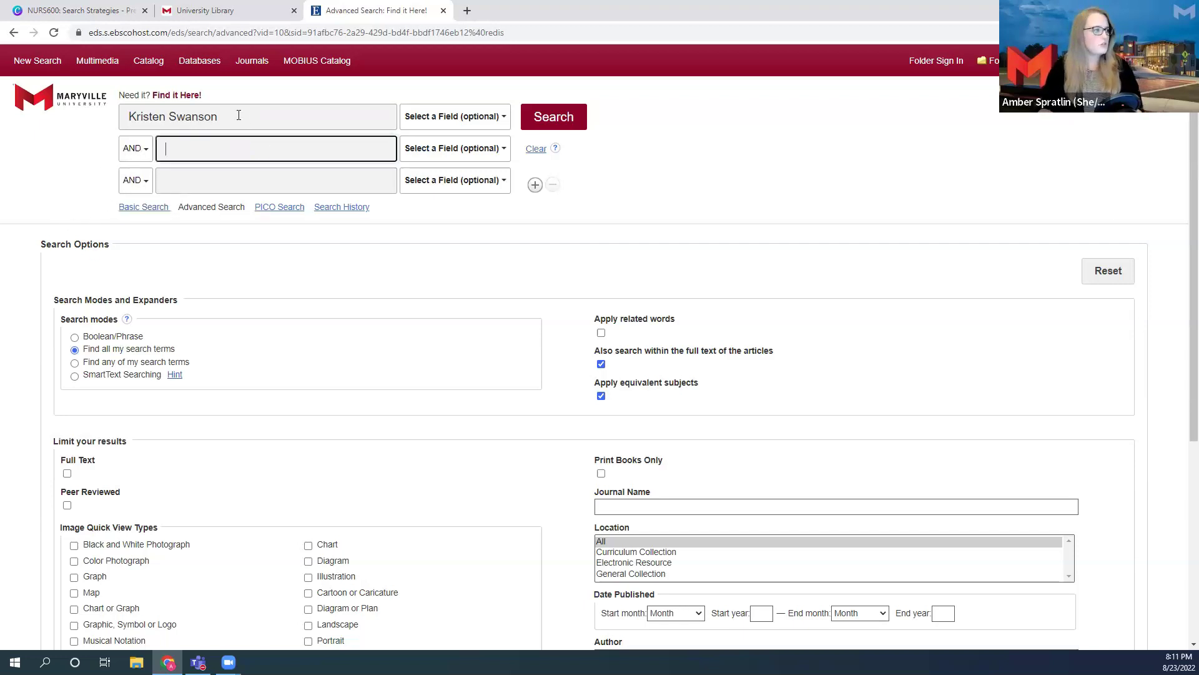
left_click(238, 116)
key("ctrl+a")
key("BackSpace")
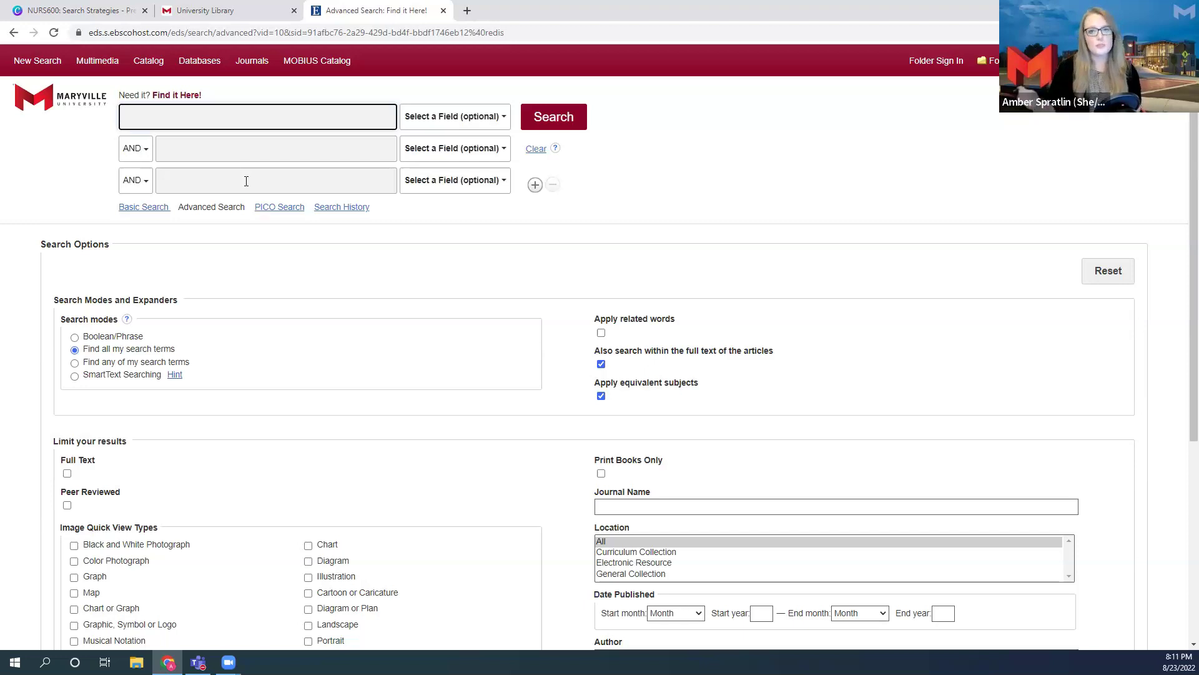
Enter "Swanson, Kristen" in the first search row and restrict that row to the AU Author field
type("Swan")
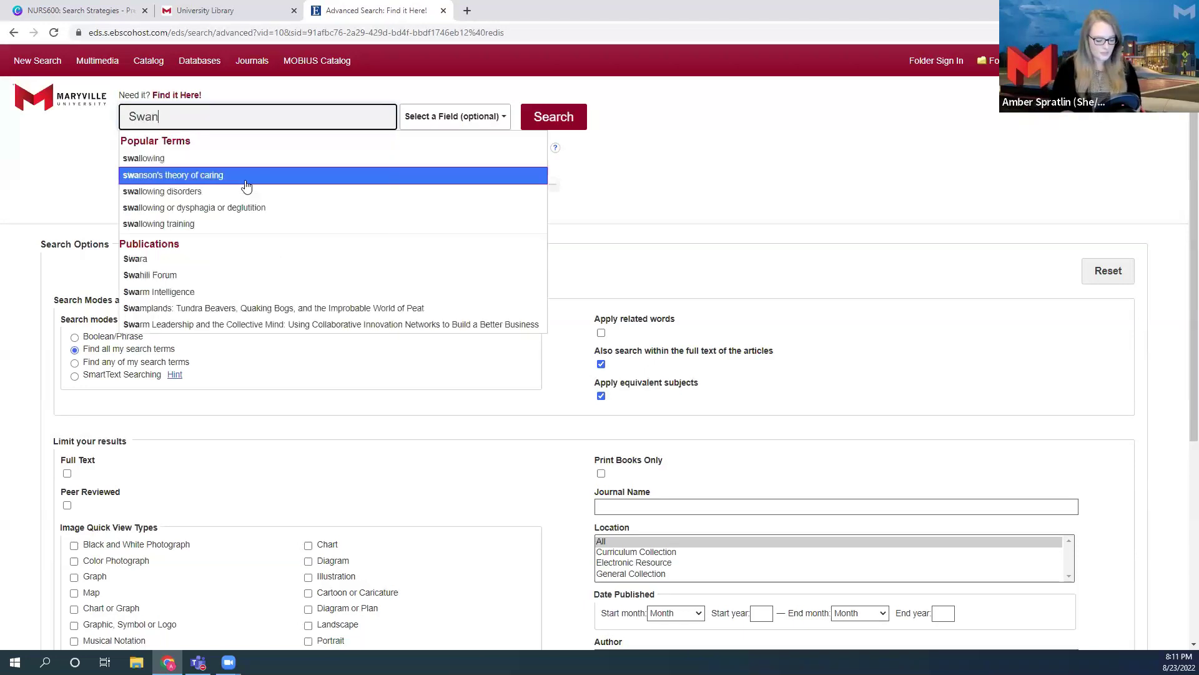
type("son, ")
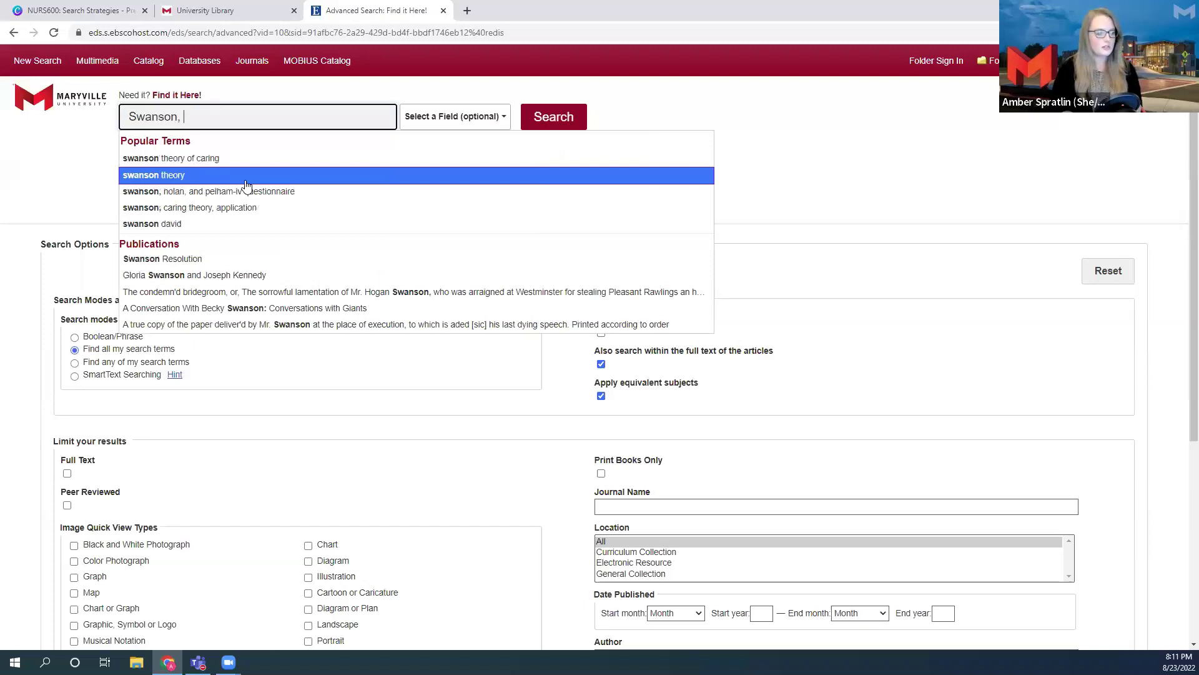
type("Kristen")
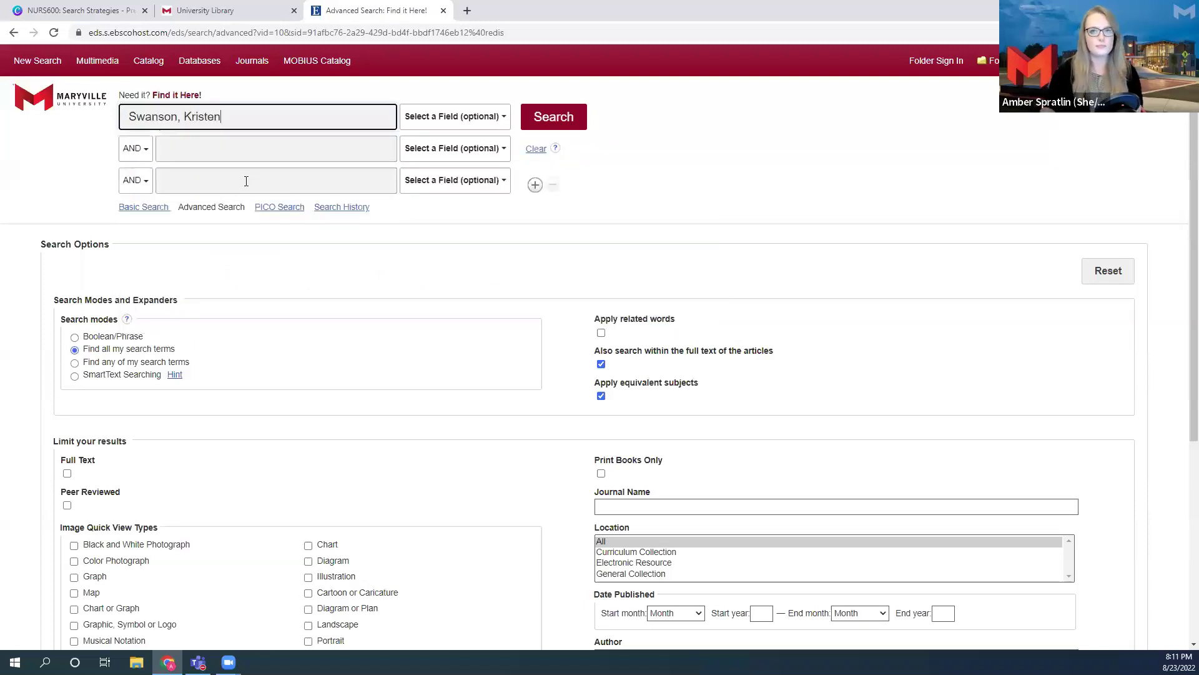
left_click(62, 150)
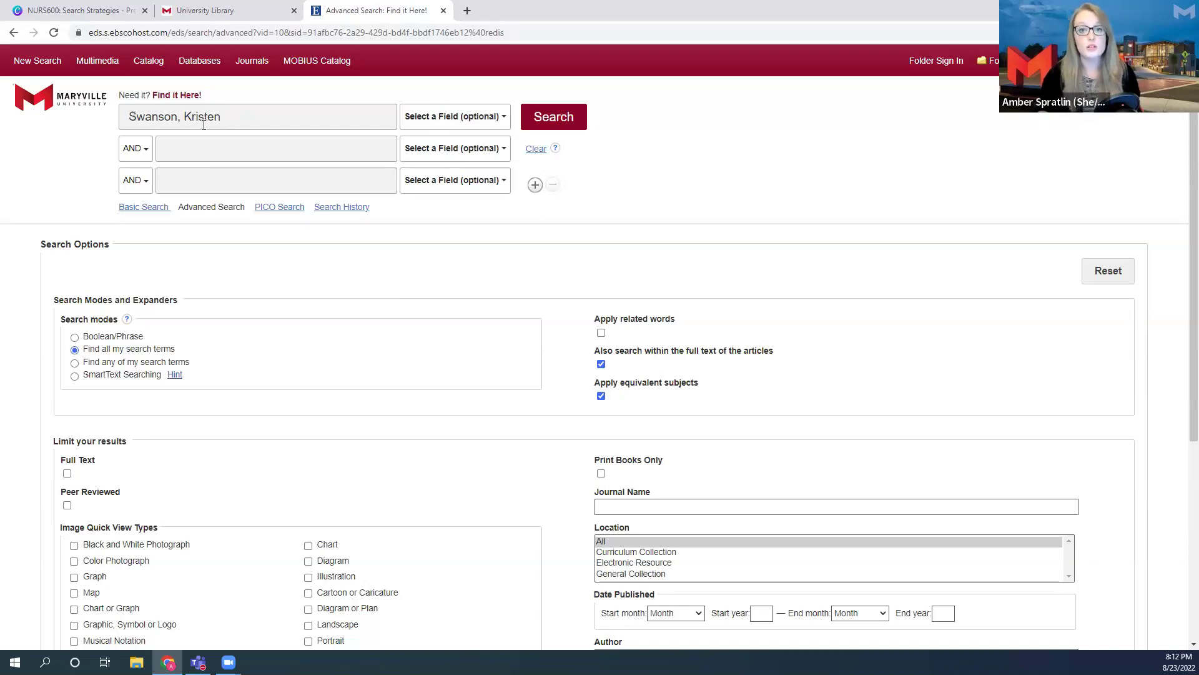
left_click(454, 119)
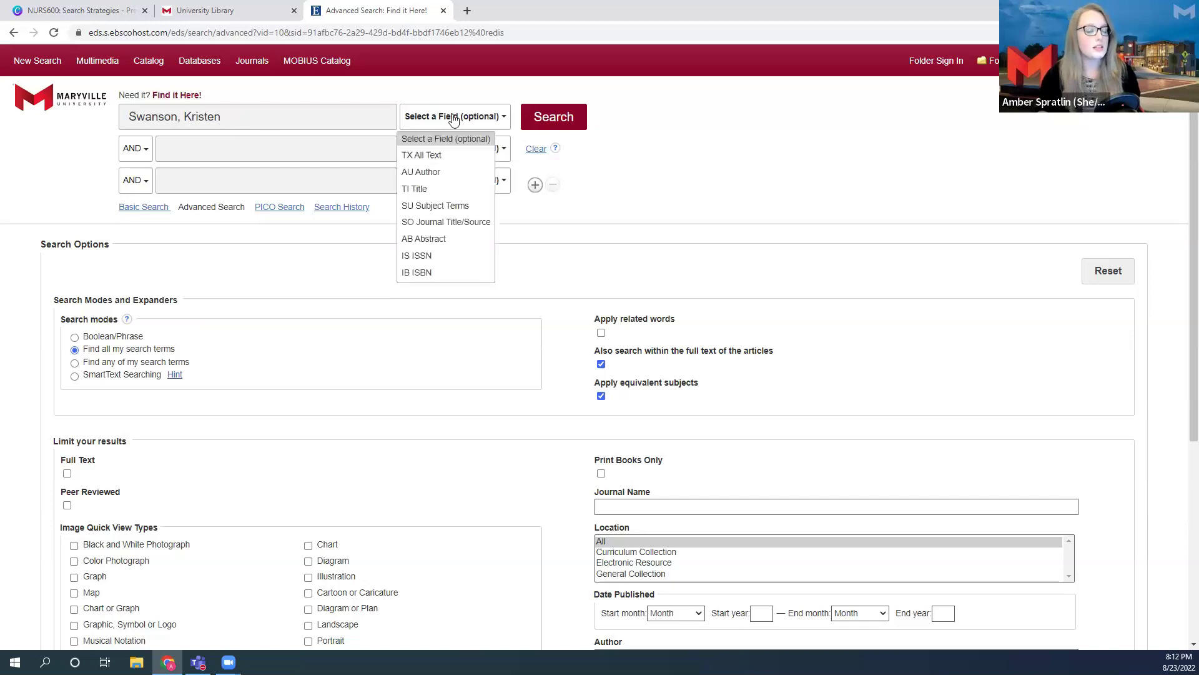
left_click(442, 178)
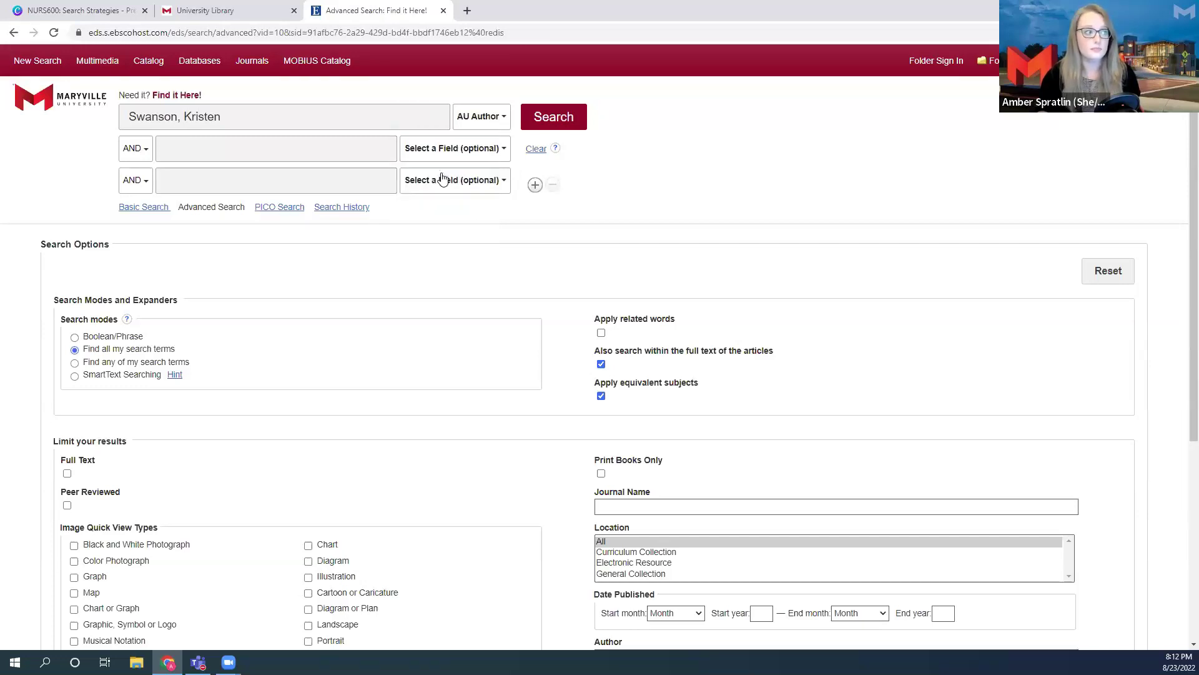
Add "caring" as the second search term, combined with AND, and run the search
left_click(307, 152)
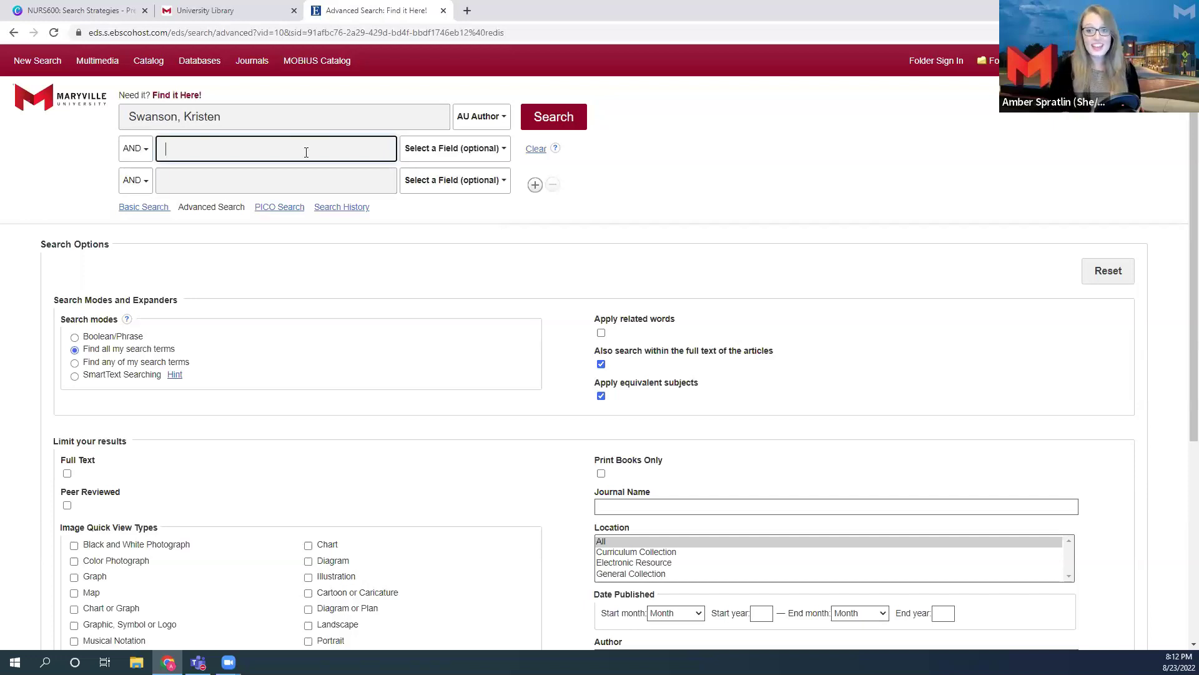
type("caring")
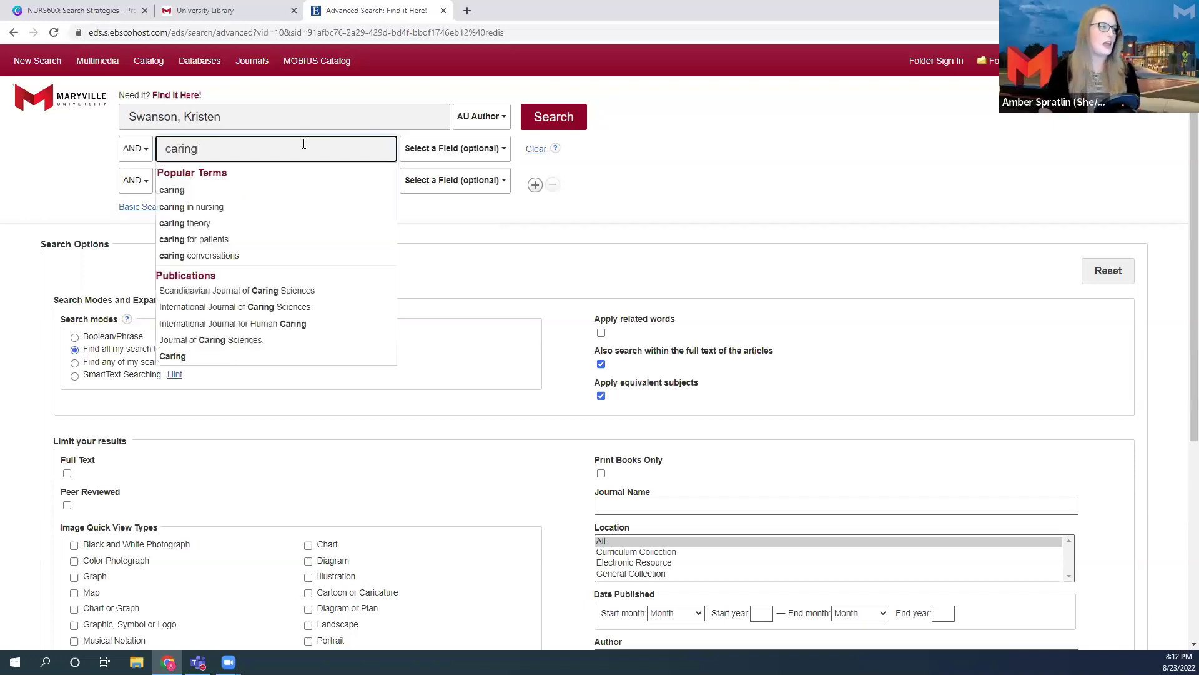
left_click(722, 153)
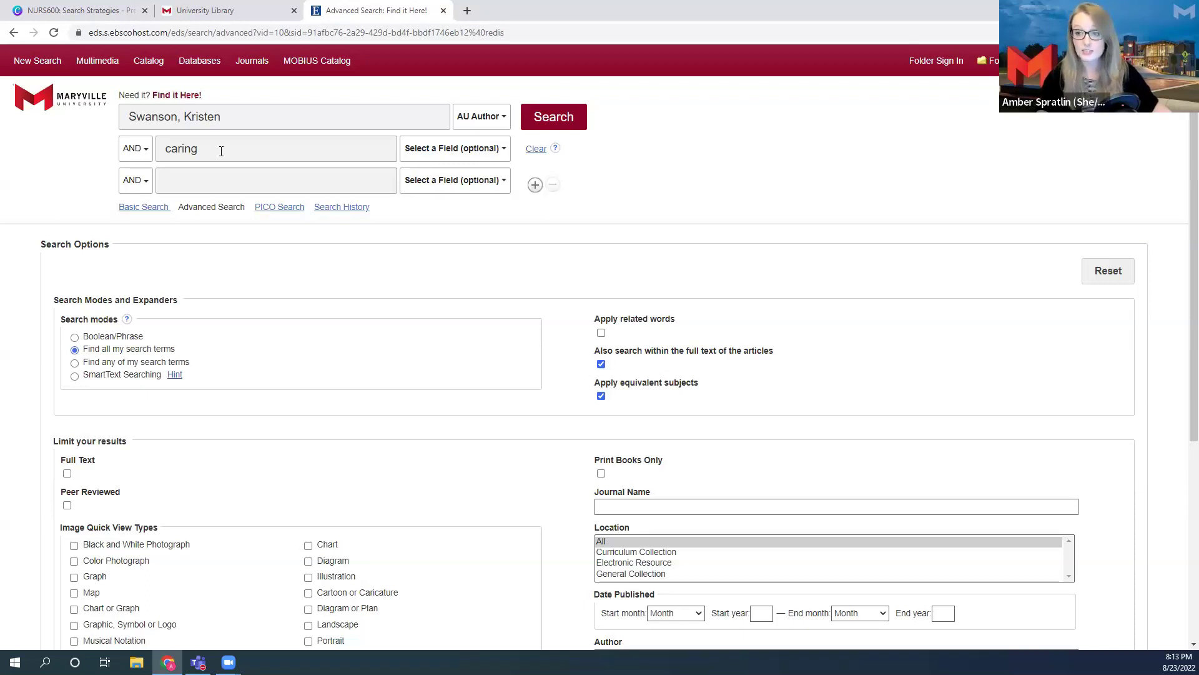
left_click(550, 122)
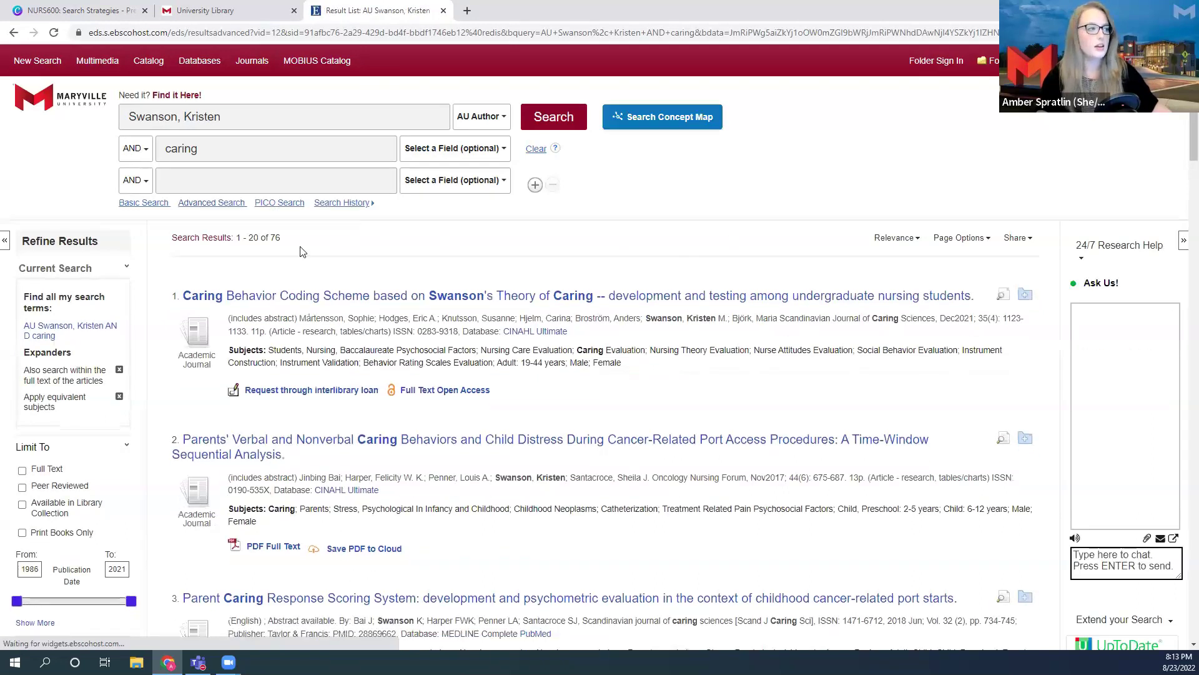
Review the number of results and the field options for the author row, and skim the result list
double_click(275, 238)
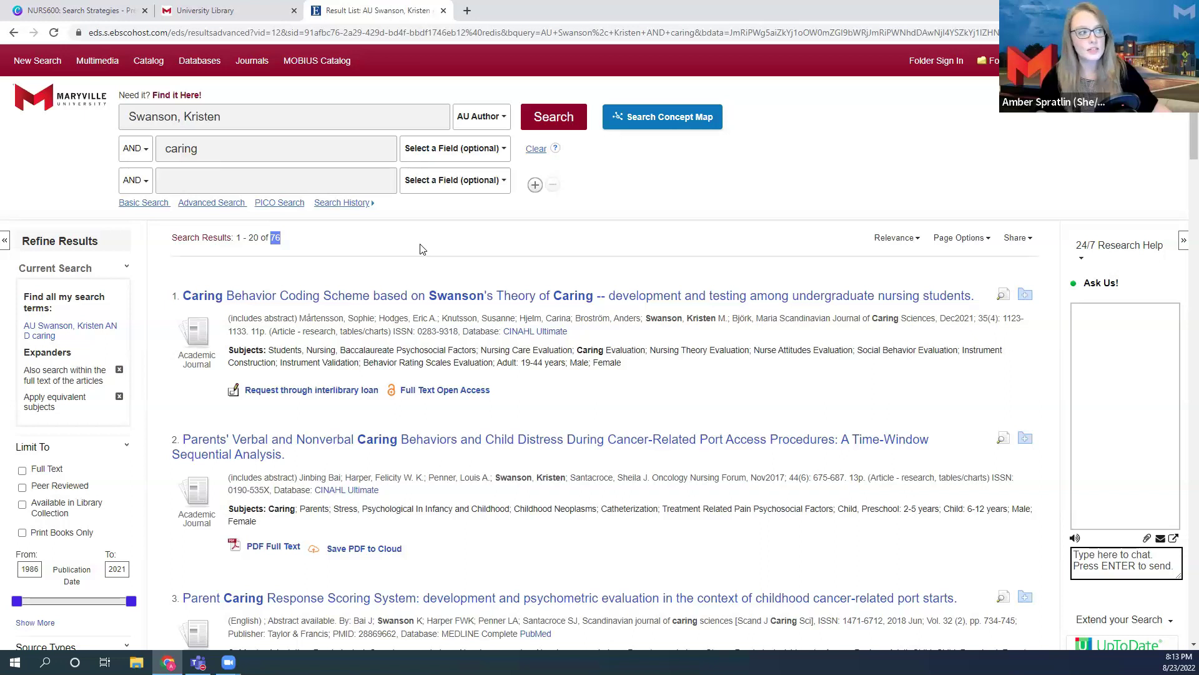
left_click(484, 118)
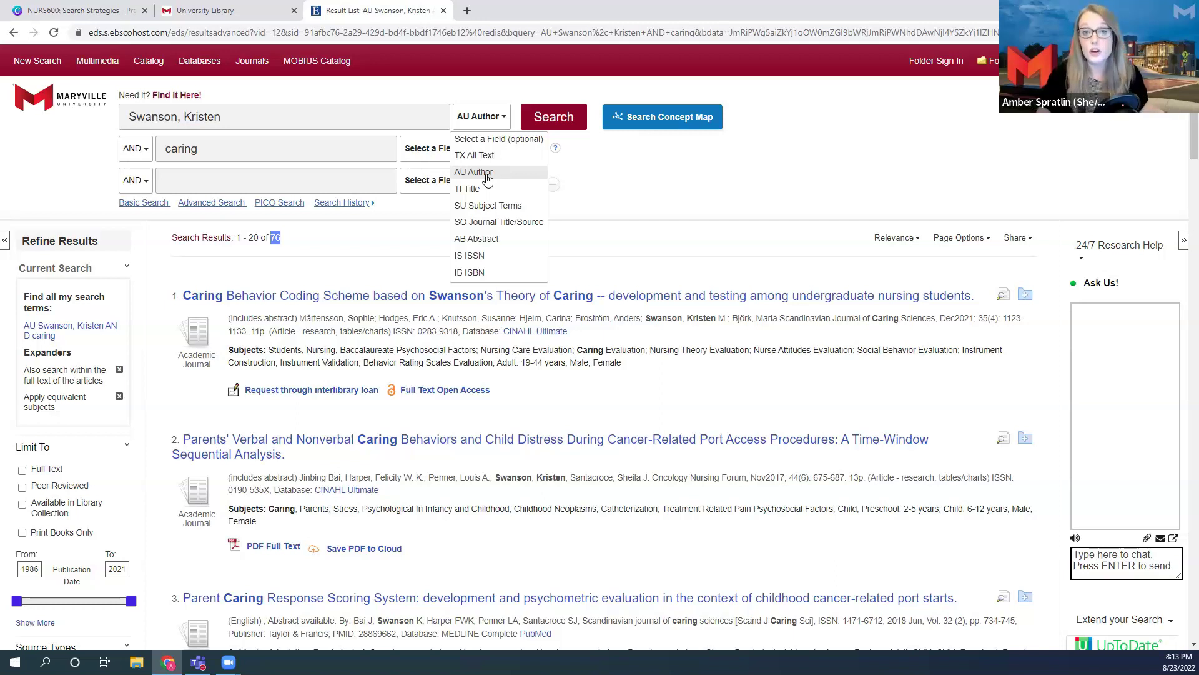
triple_click(243, 122)
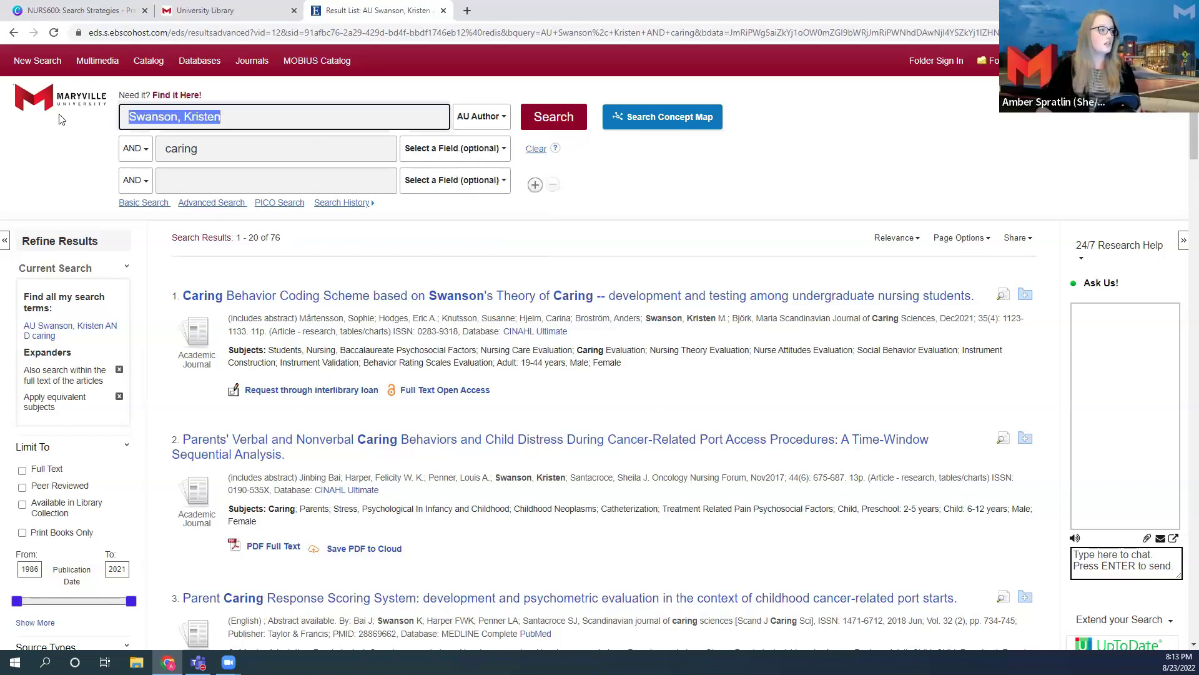
scroll(631, 419, "down", 7)
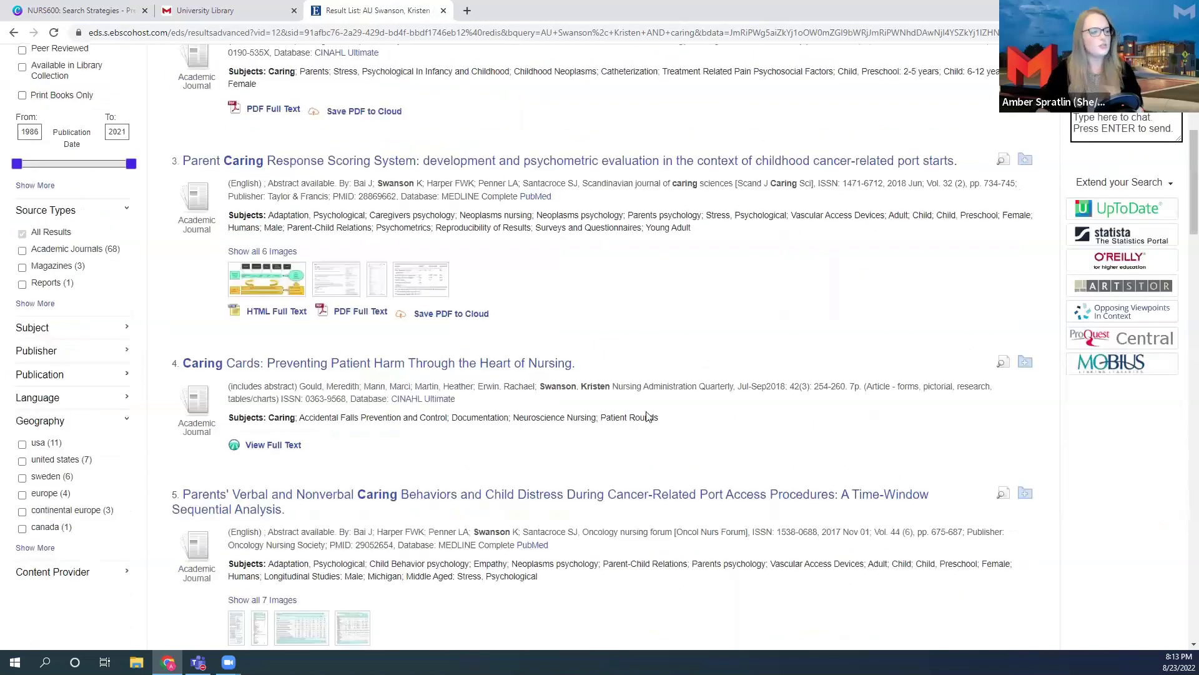
scroll(645, 375, "up", 6)
left_click(628, 276)
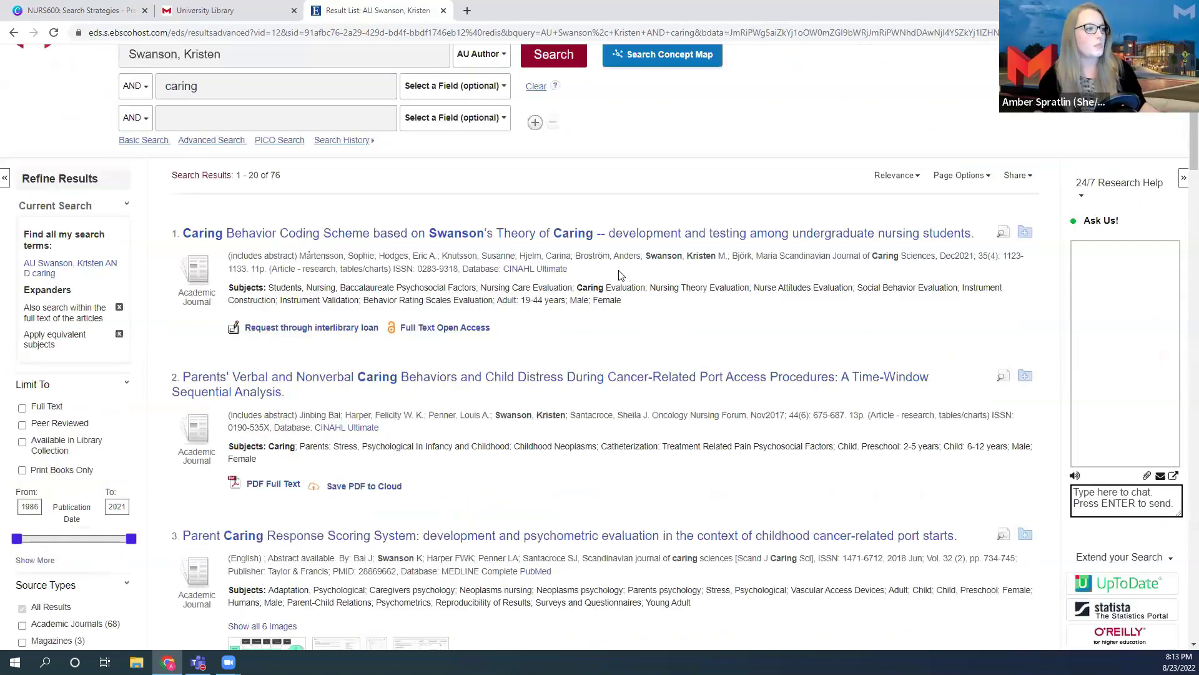
scroll(589, 312, "up", 1)
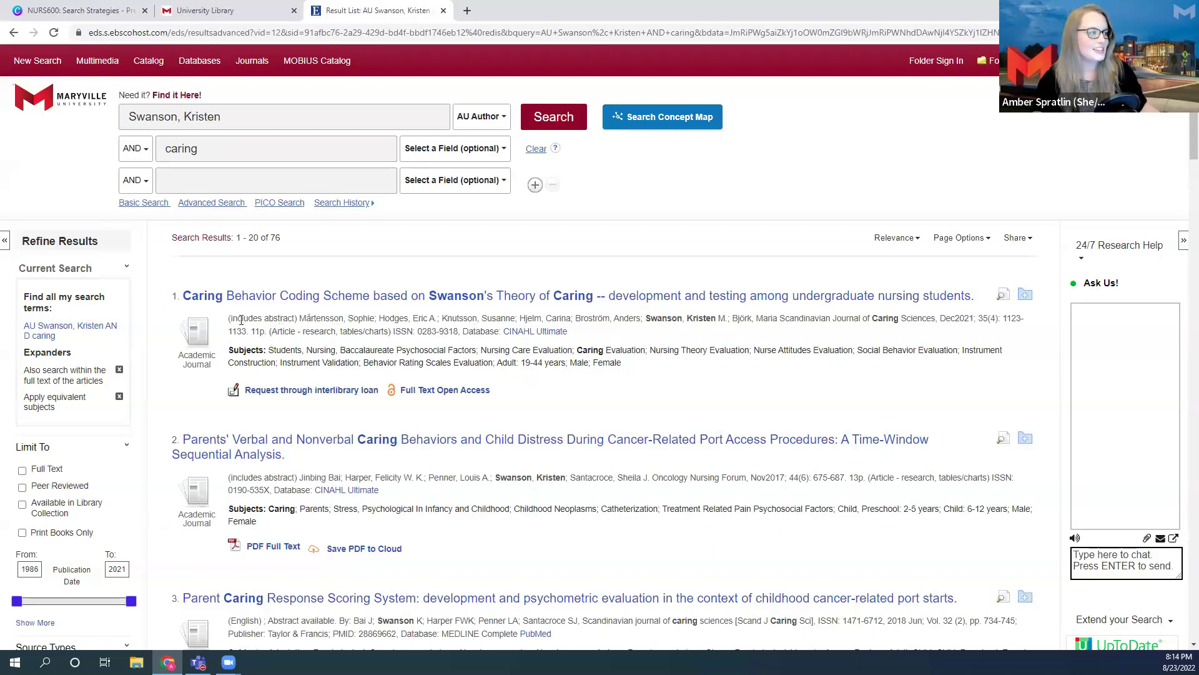
Compare how Swanson's name is written in the author lists of results 1, 2, 3, 6 and 7
left_click_drag(311, 320, 729, 320)
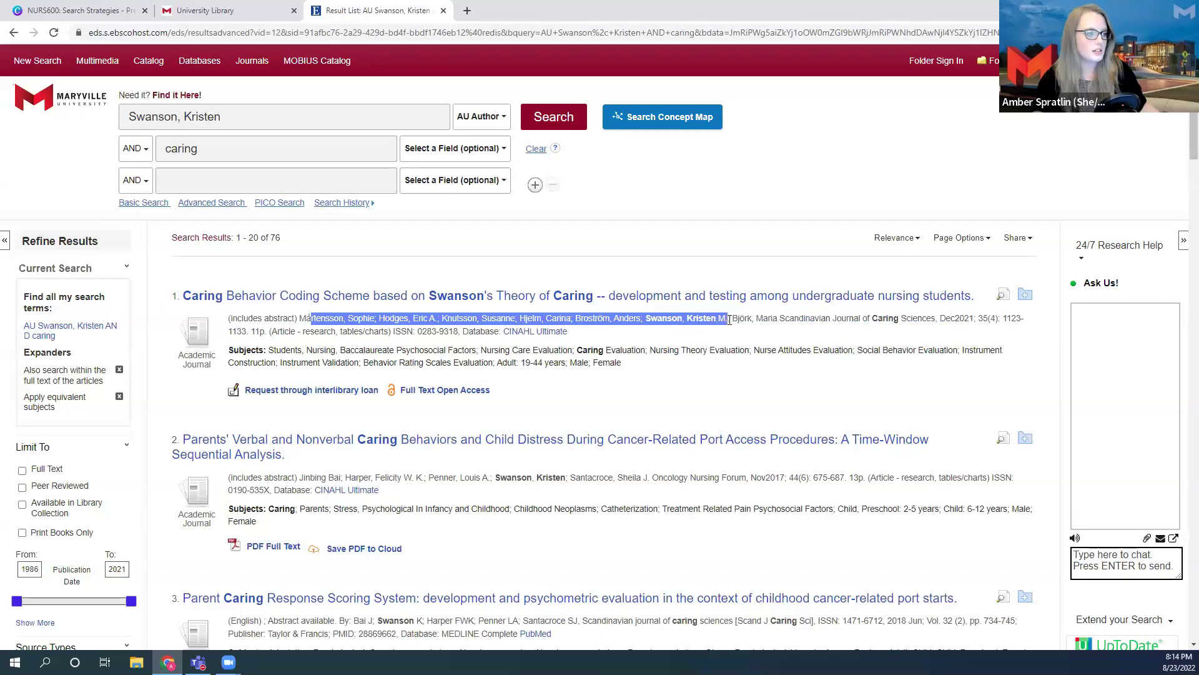
scroll(700, 343, "down", 3)
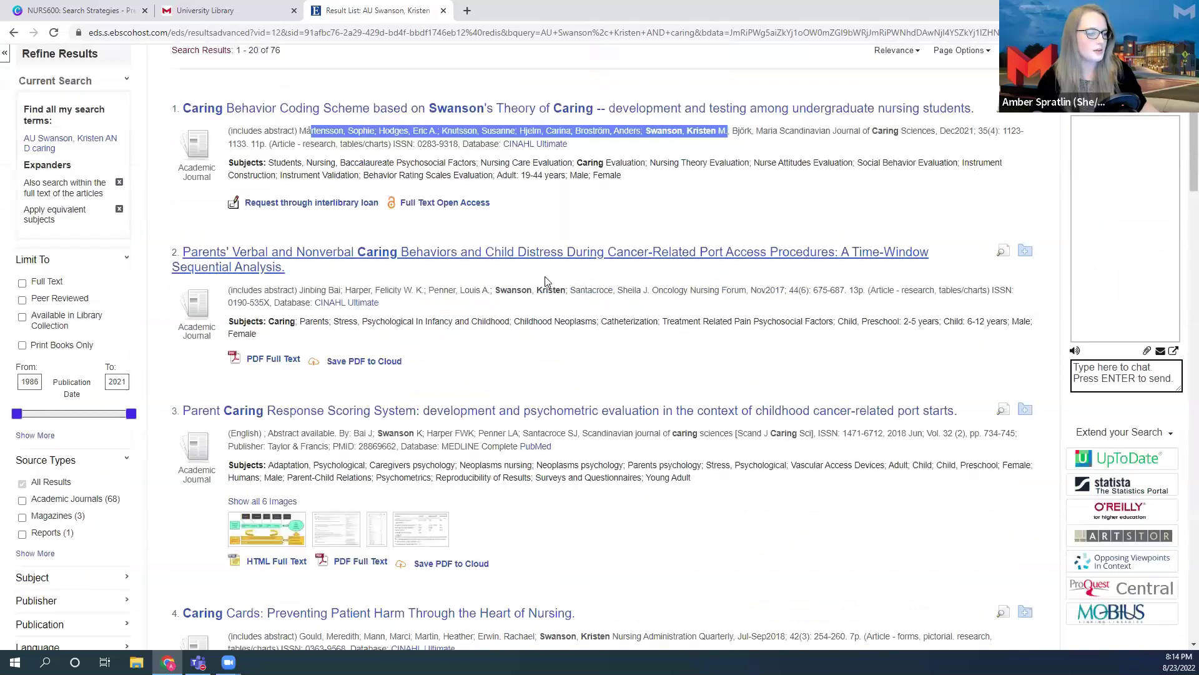
left_click_drag(496, 290, 565, 293)
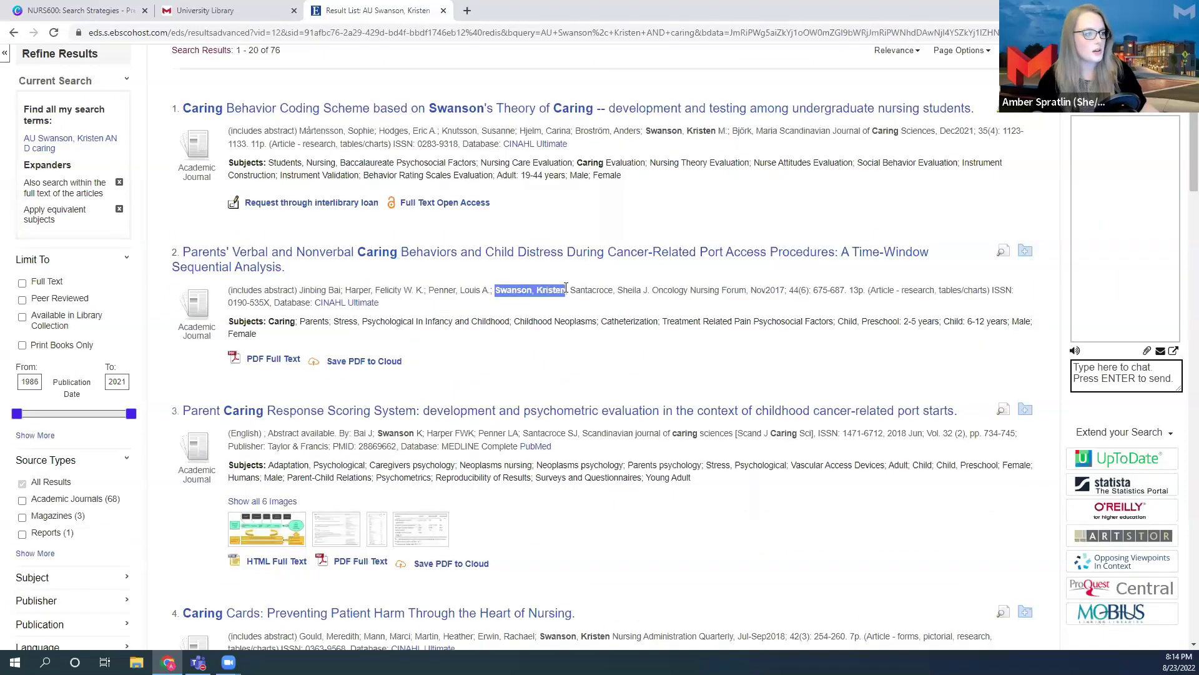
scroll(566, 293, "down", 2)
left_click_drag(378, 308, 426, 307)
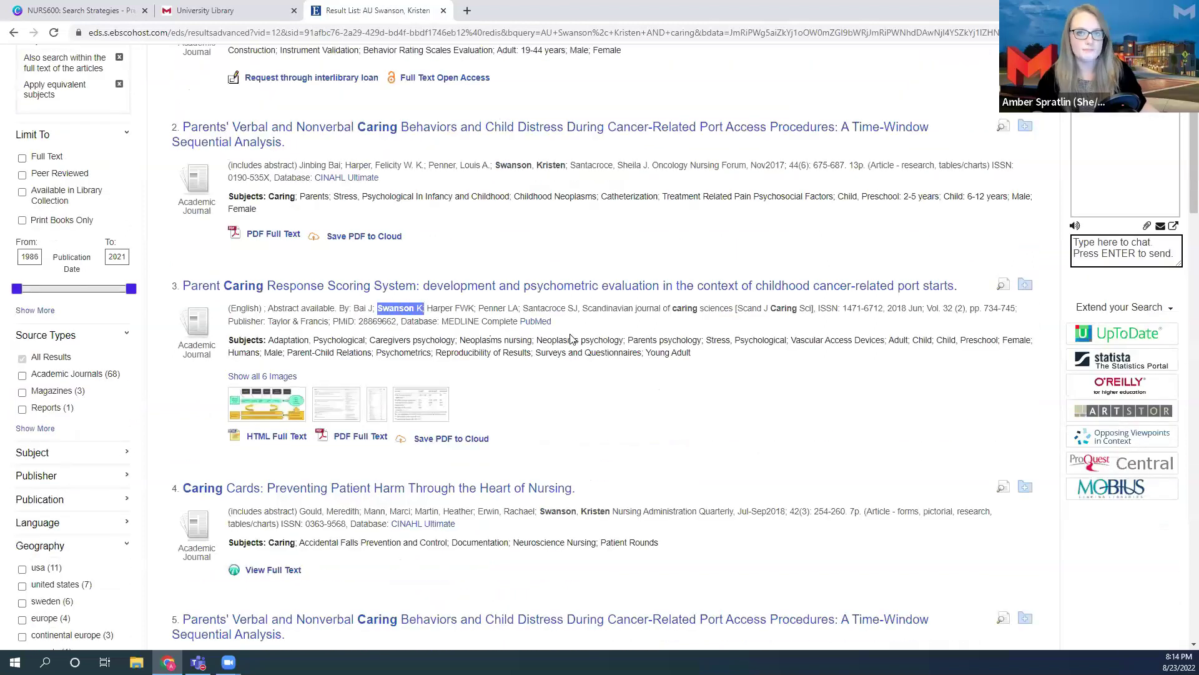
scroll(570, 337, "down", 1)
scroll(570, 337, "down", 7)
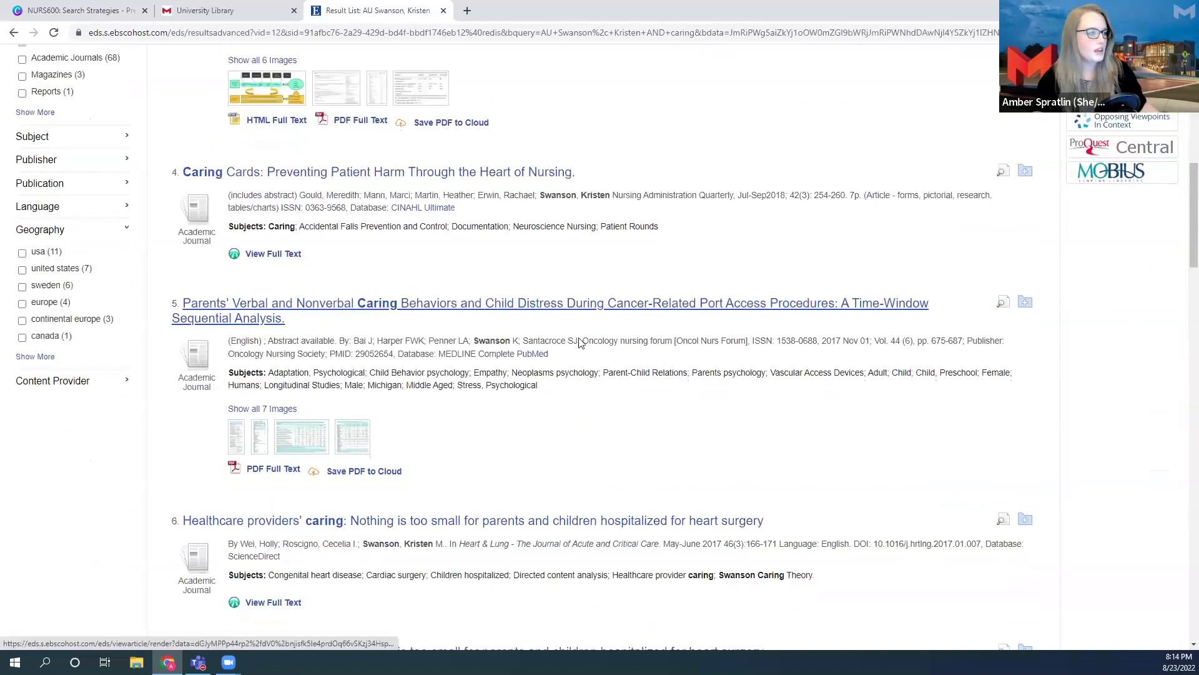
scroll(579, 343, "down", 1)
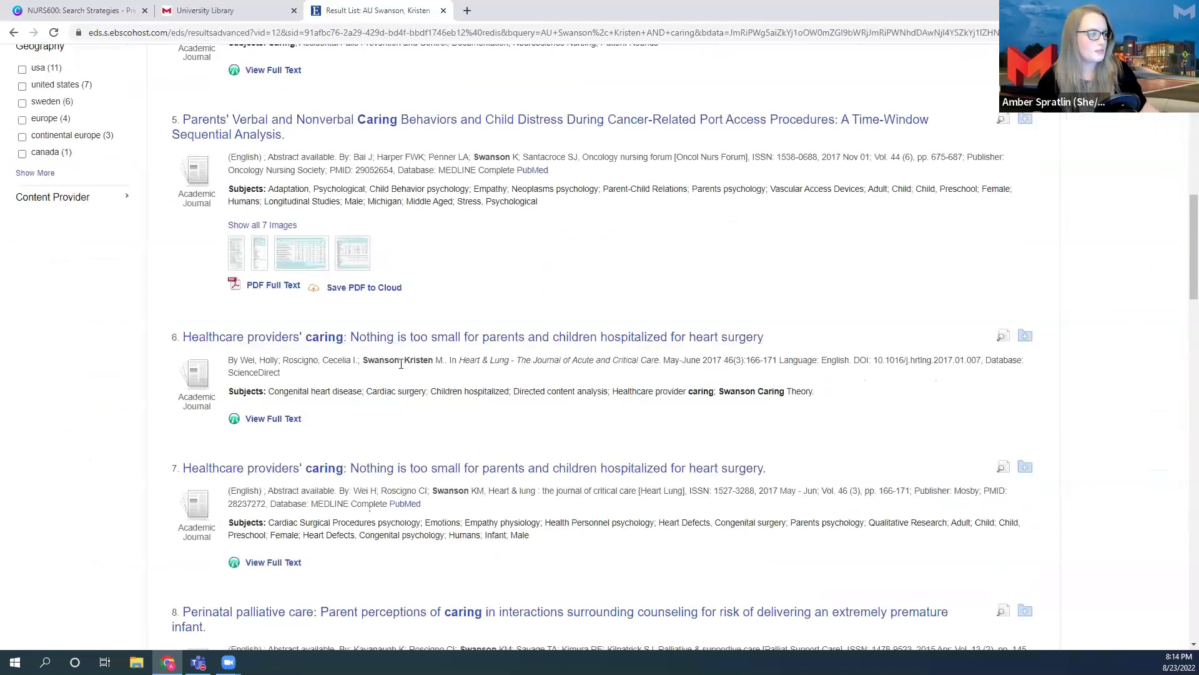
left_click_drag(368, 360, 444, 359)
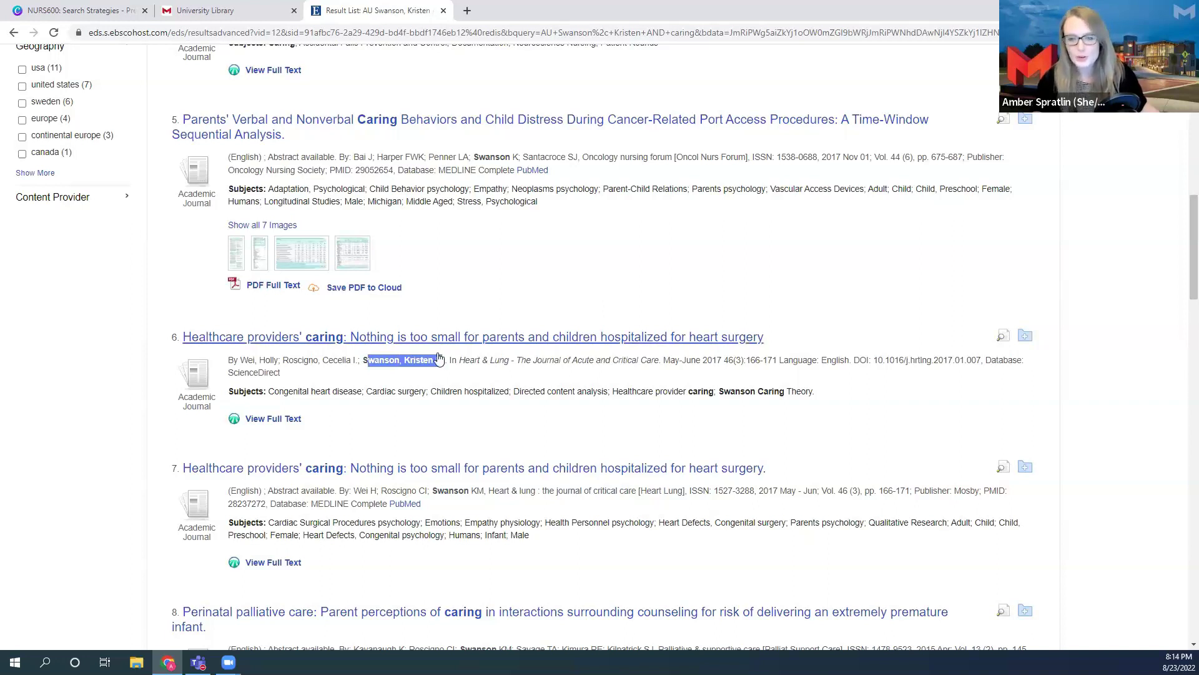
left_click_drag(432, 491, 483, 491)
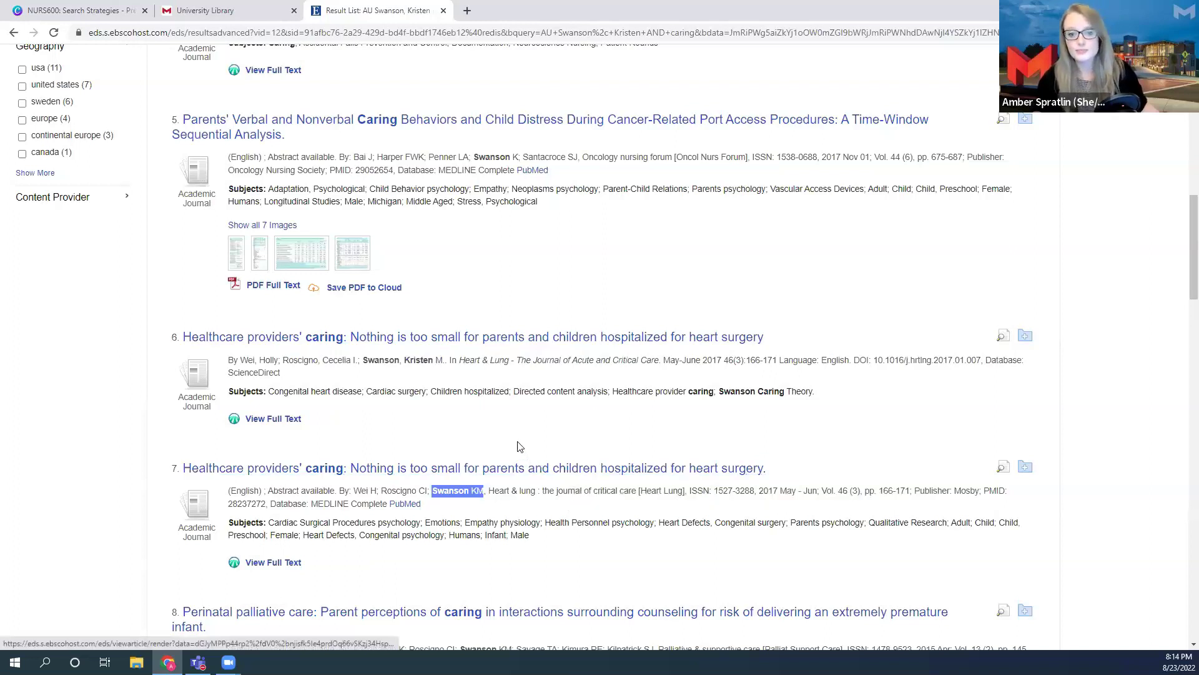
scroll(515, 445, "up", 4)
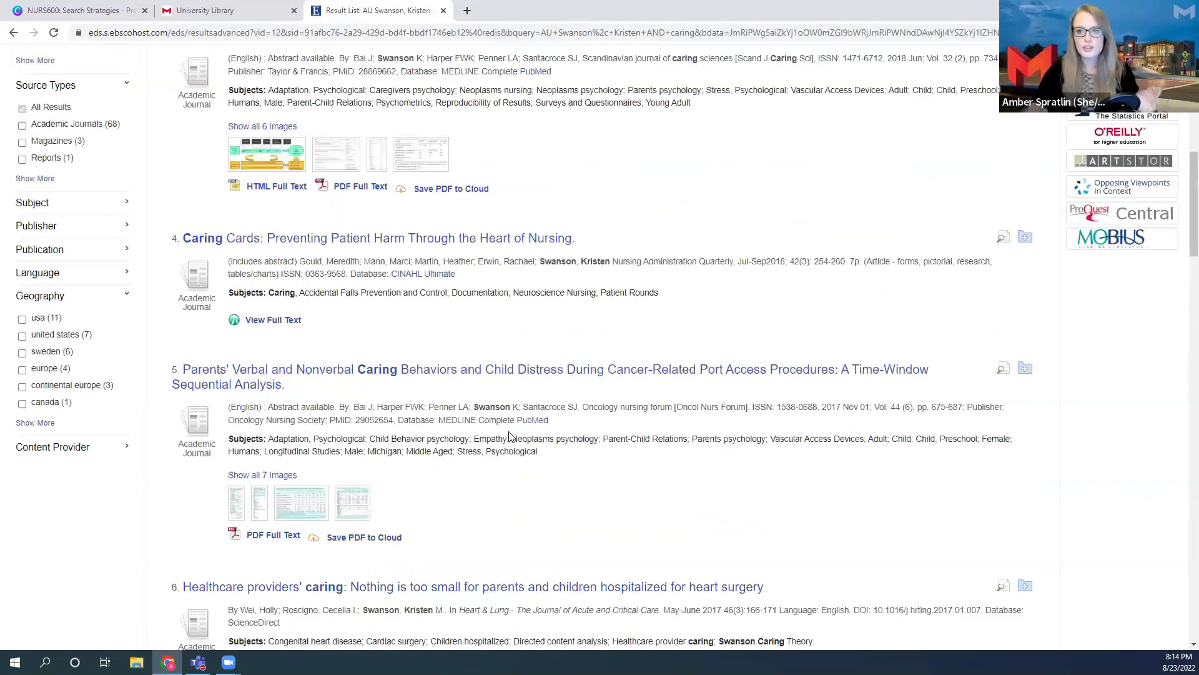
scroll(509, 435, "up", 9)
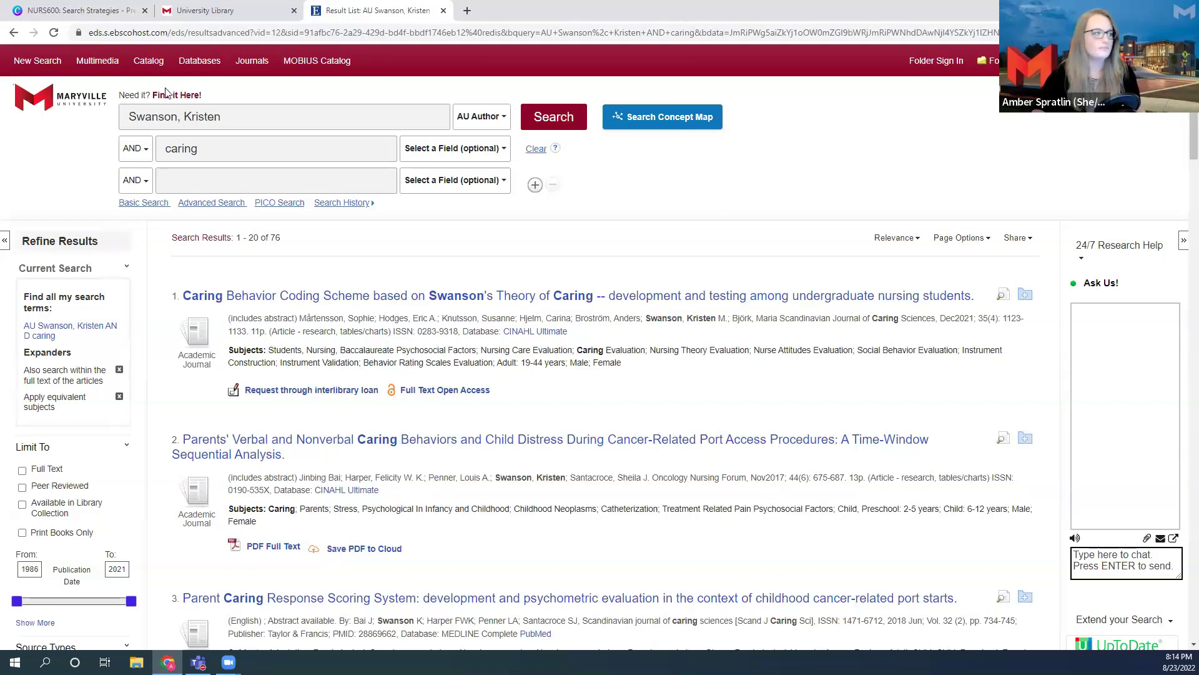
Remove the "caring" term, replace the author with "Cox, Cheryl", run the author search and skim its results
double_click(211, 156)
key("BackSpace")
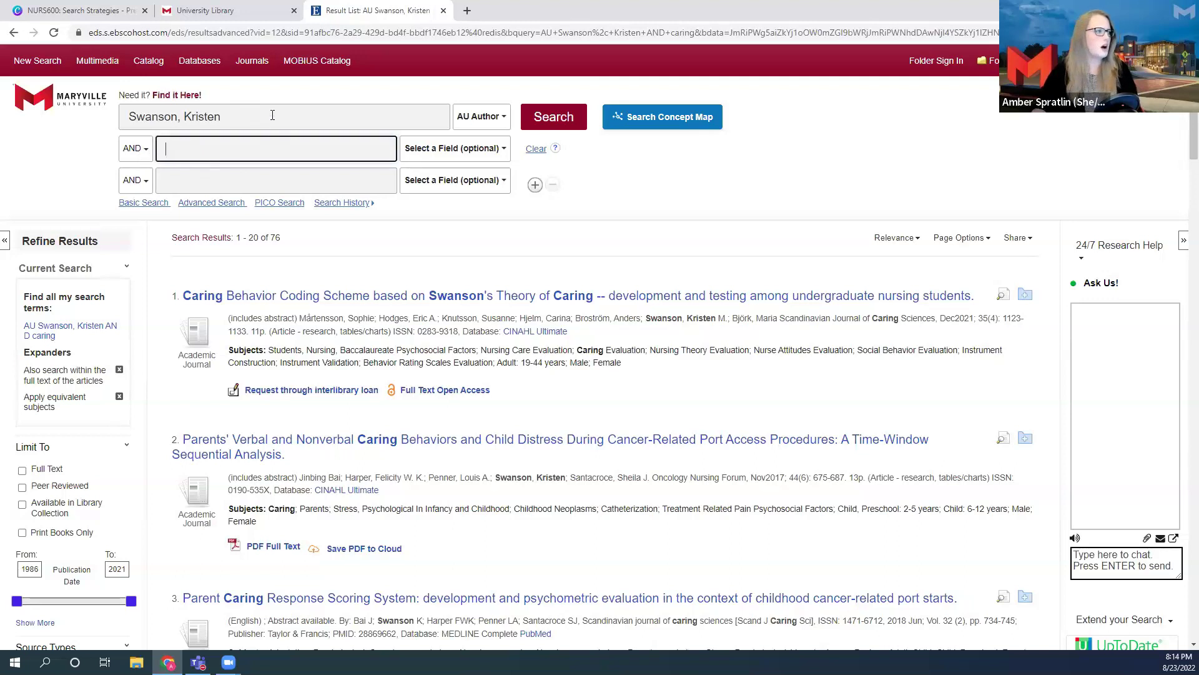
triple_click(270, 116)
type("Cox, Ch")
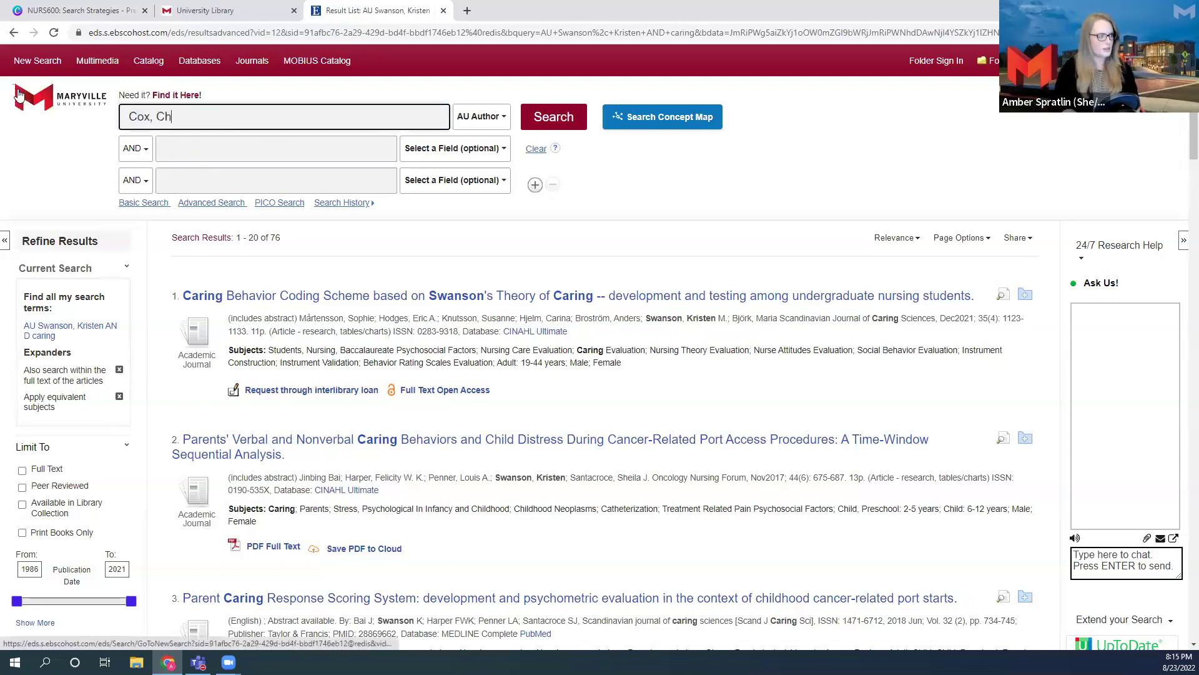
type("eryl")
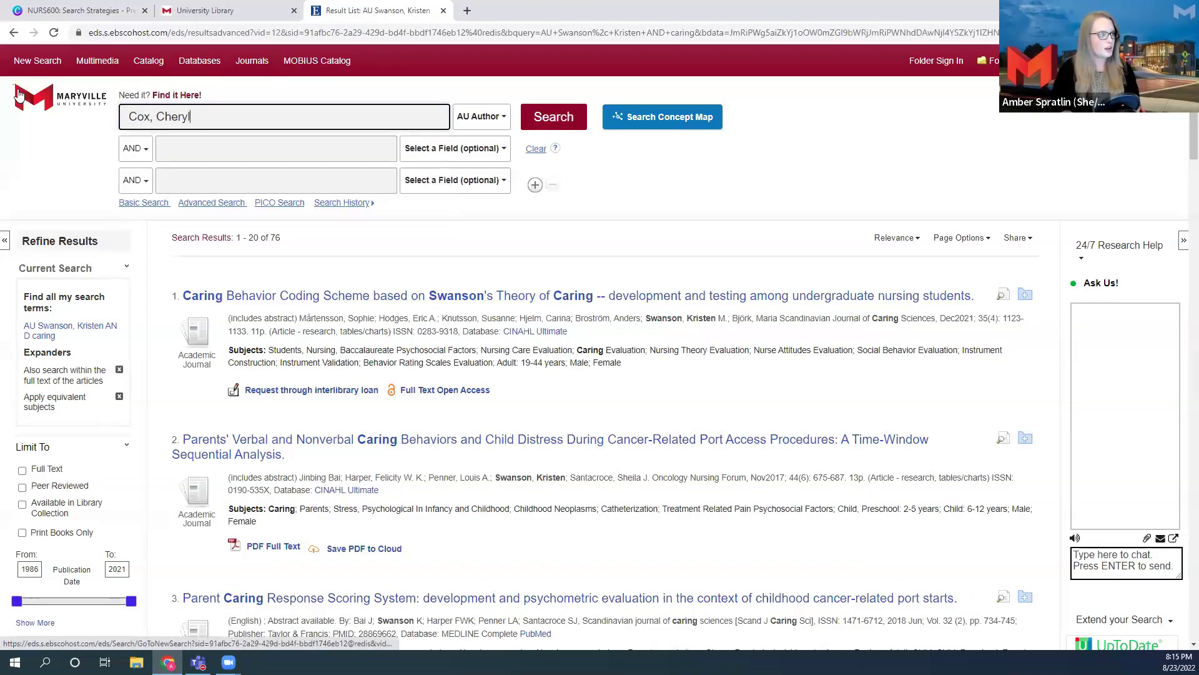
key("Tab")
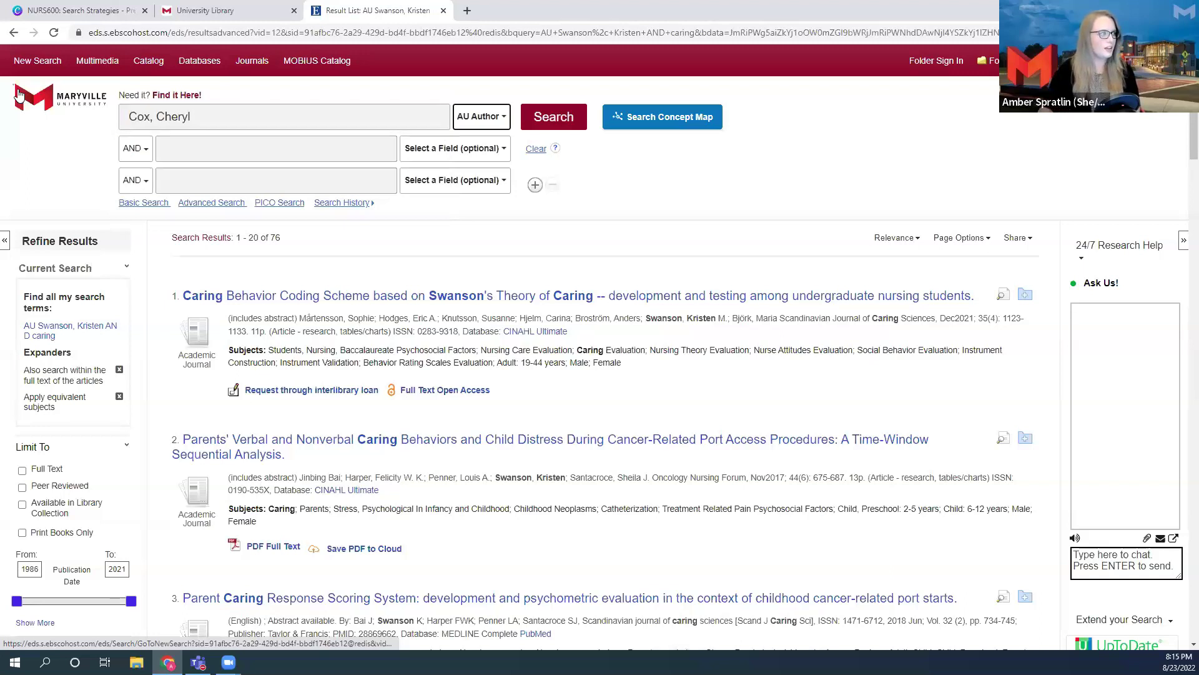
left_click(545, 118)
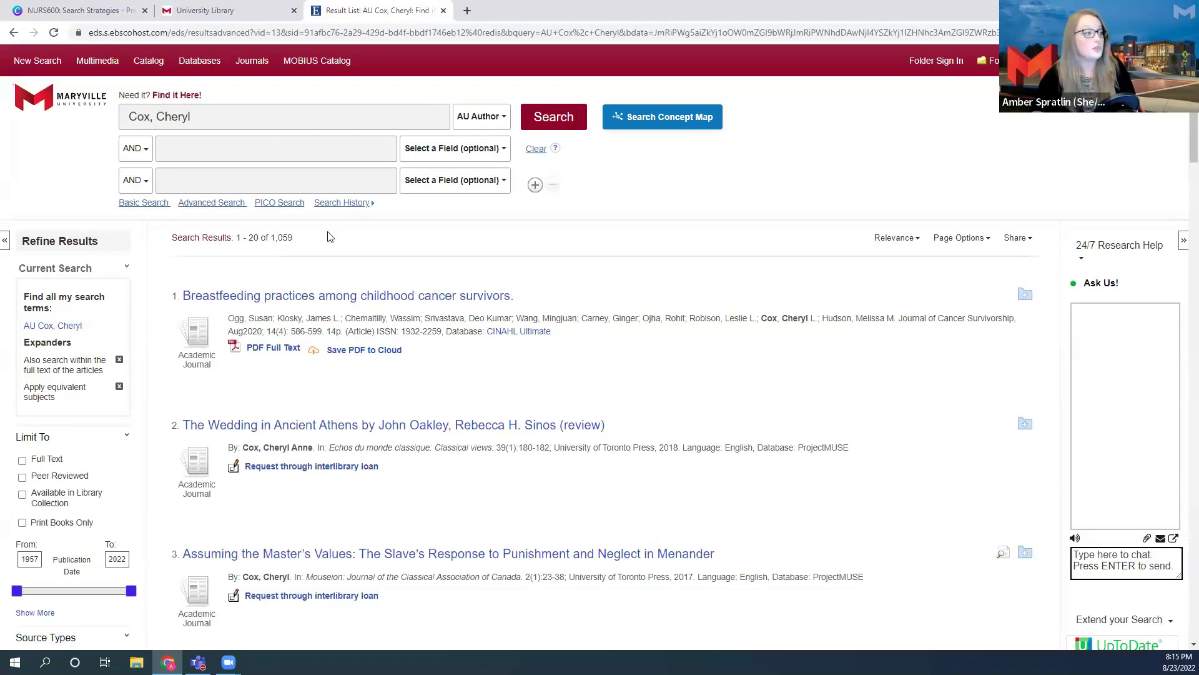
scroll(330, 250, "down", 2)
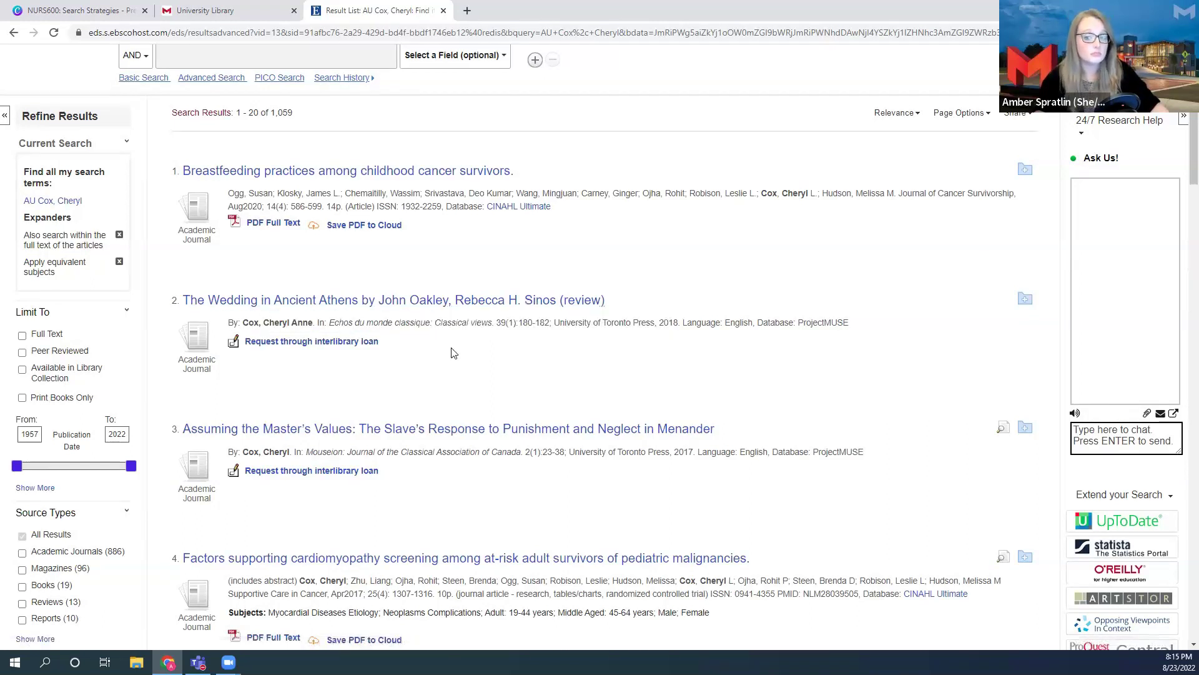
scroll(453, 353, "down", 1)
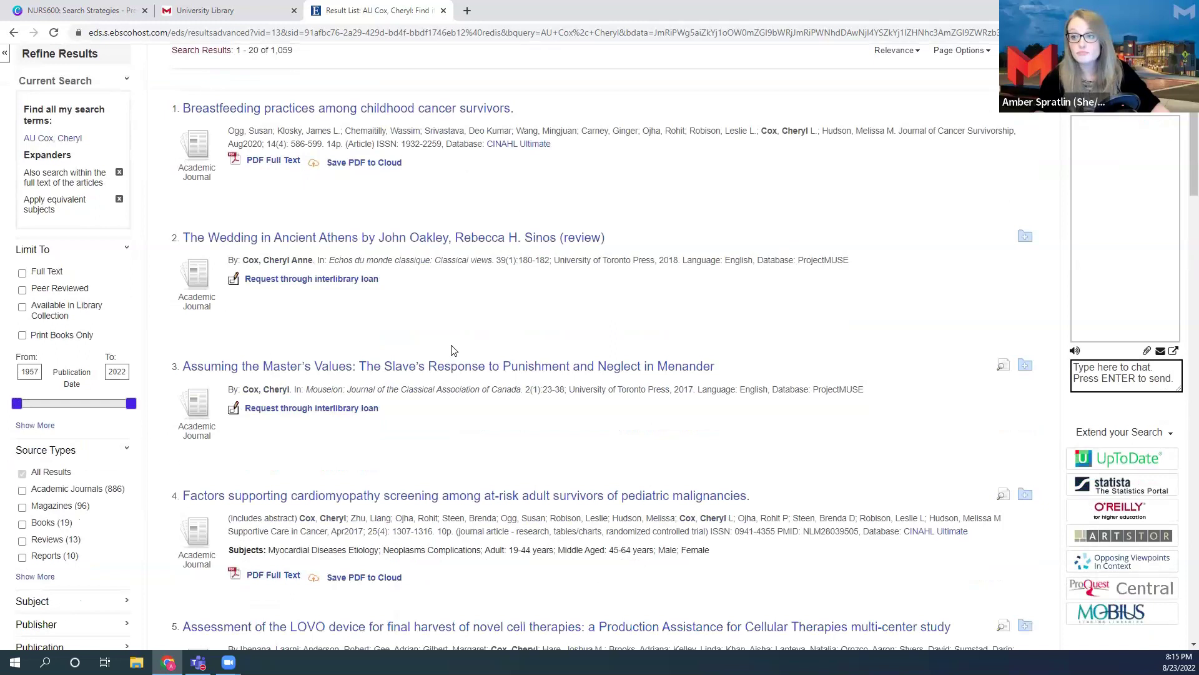
Skim the author search results and examine the full list of Subject limiters without applying any
scroll(454, 353, "down", 1)
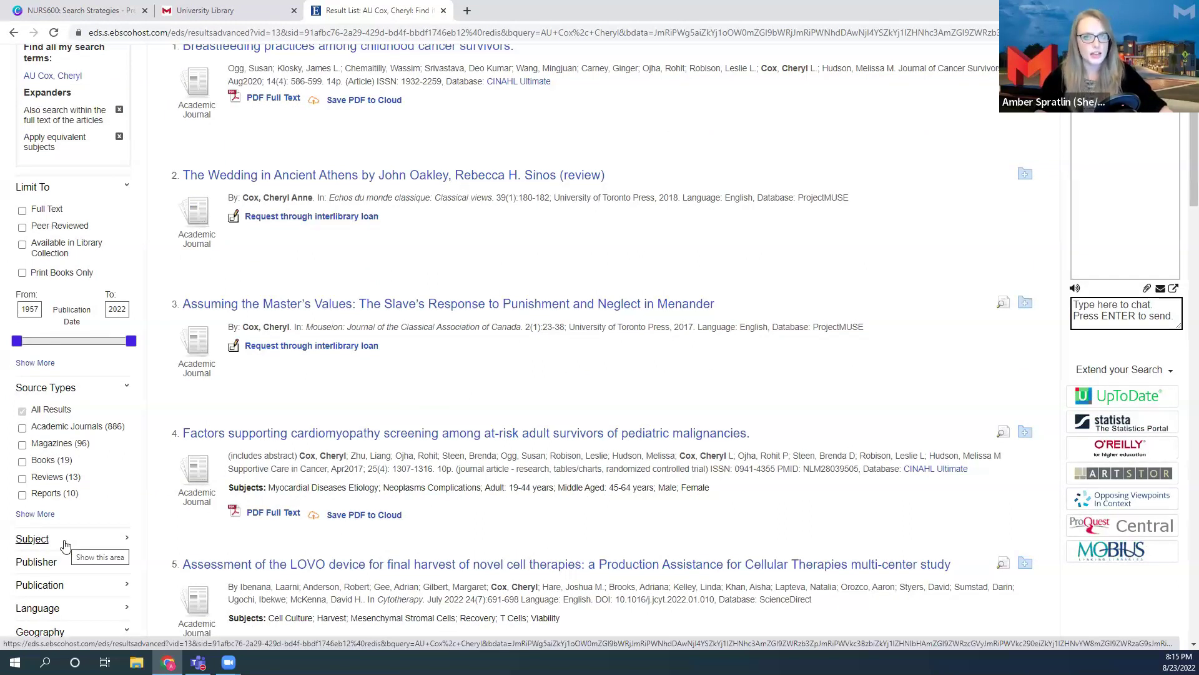
scroll(450, 394, "up", 4)
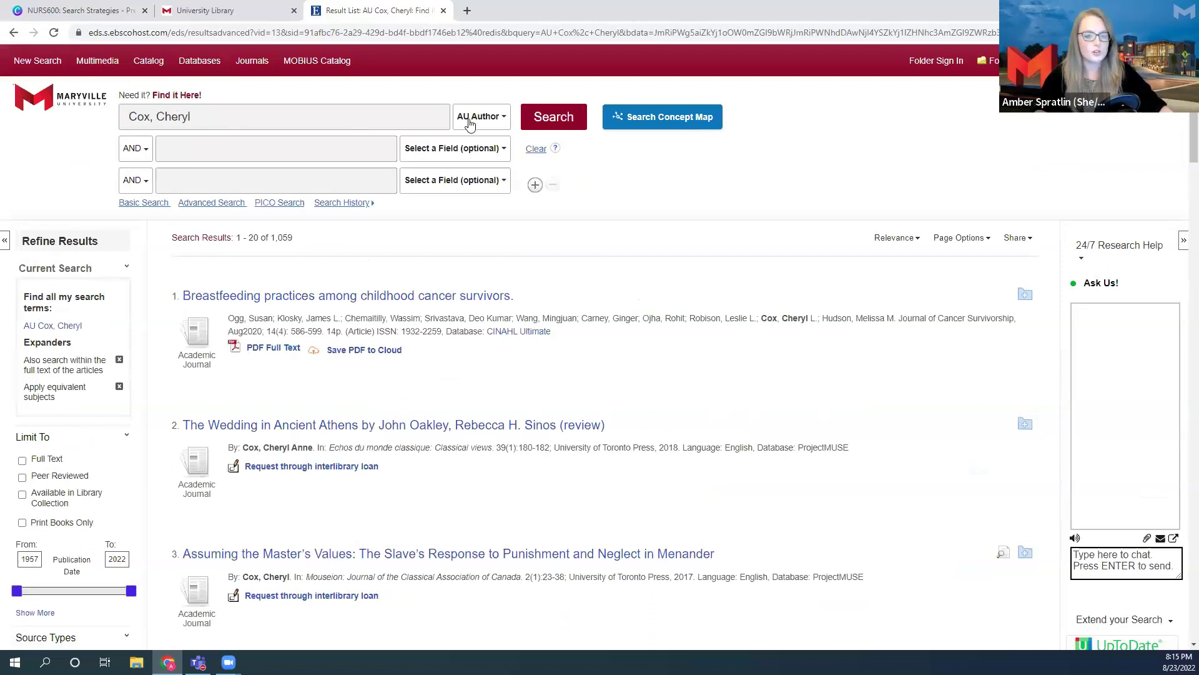
scroll(363, 417, "down", 6)
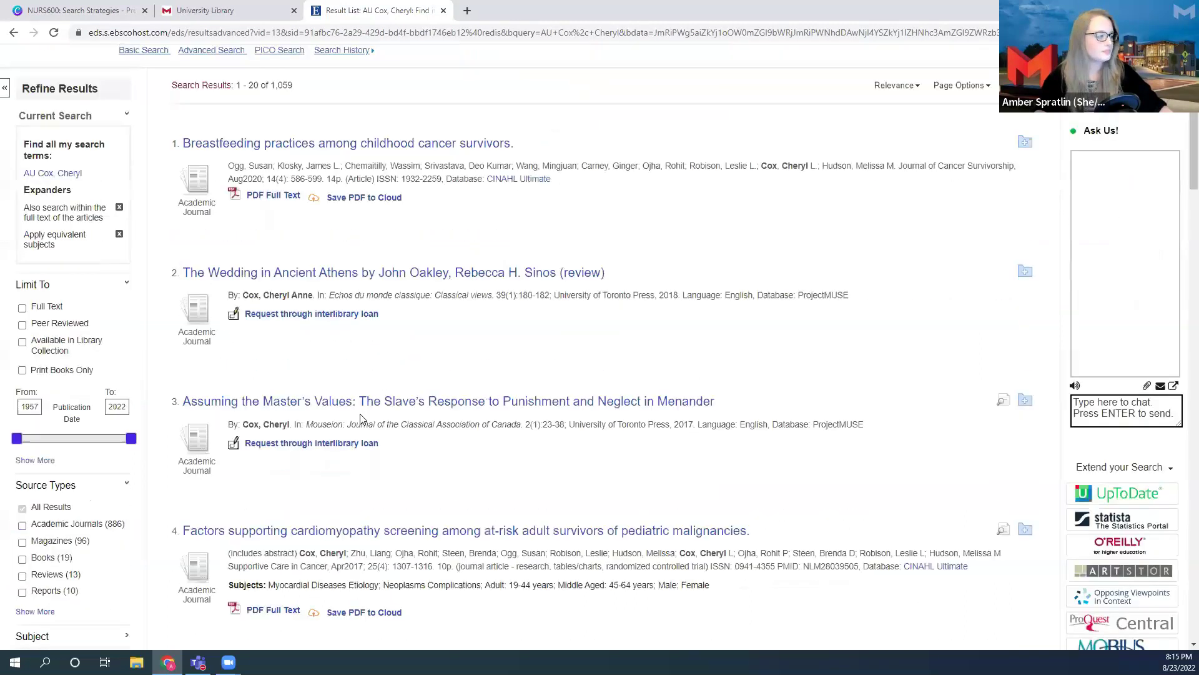
left_click(84, 414)
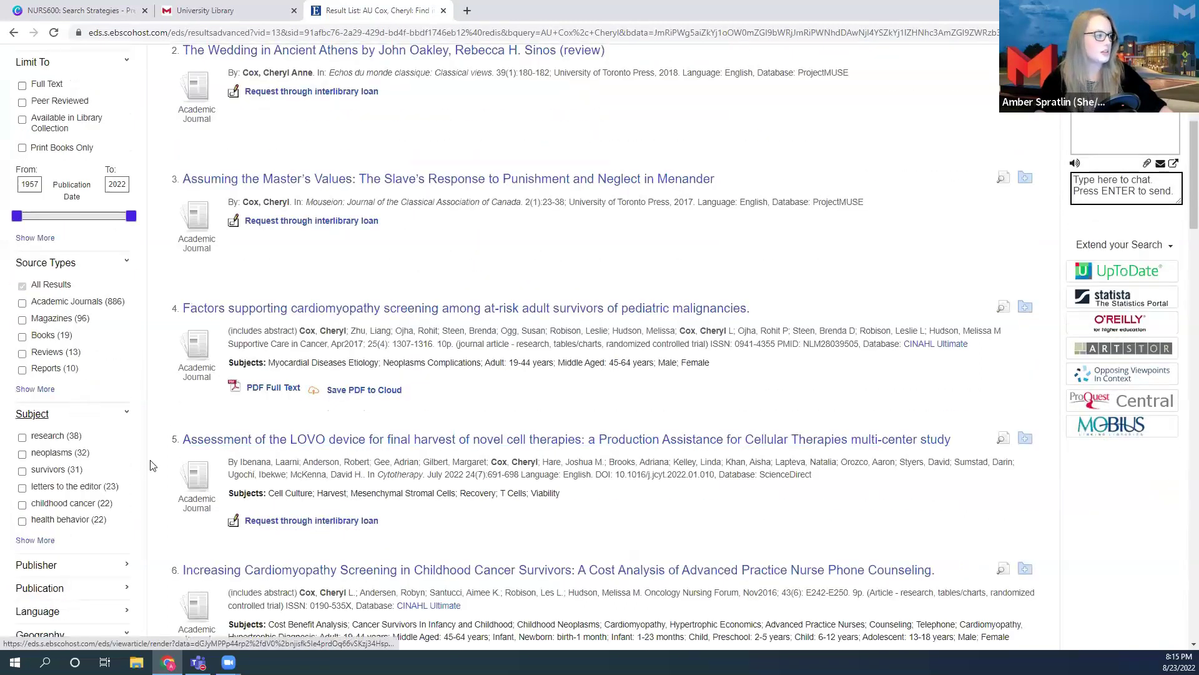
scroll(111, 475, "down", 1)
left_click(47, 478)
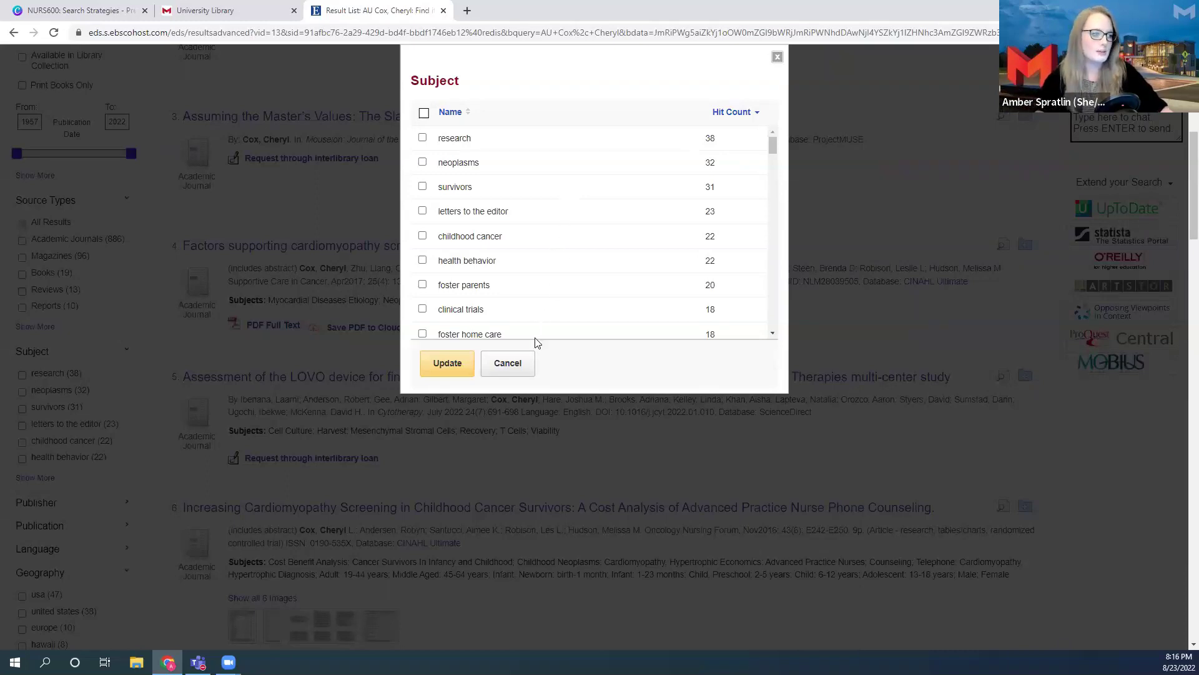
left_click(518, 368)
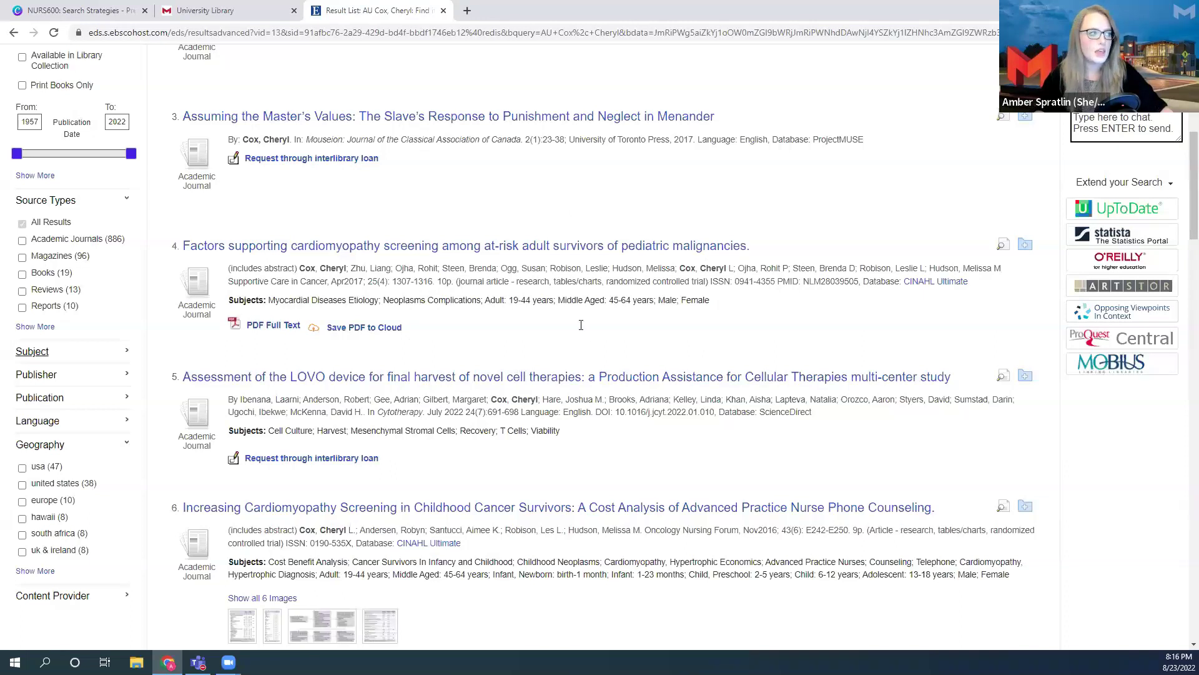
scroll(578, 321, "up", 7)
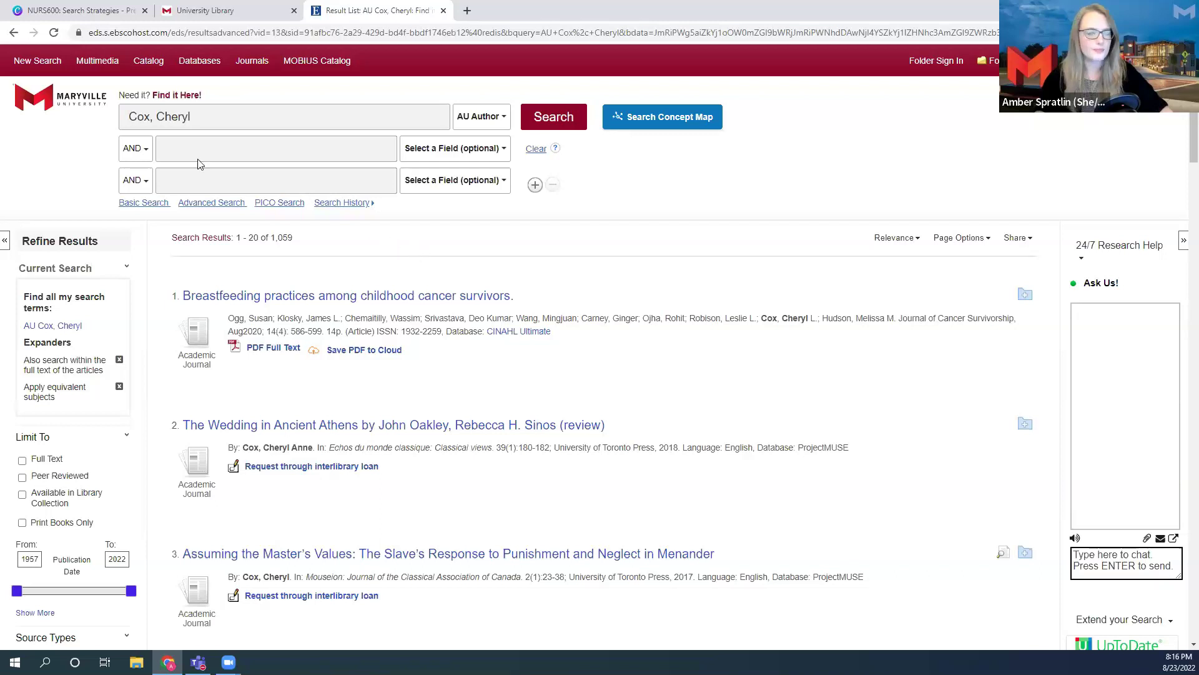
Switch to the NURS600: Search Strategies presentation in Canva and present it full screen, advancing to the "Mix and Match" slide
left_click(81, 10)
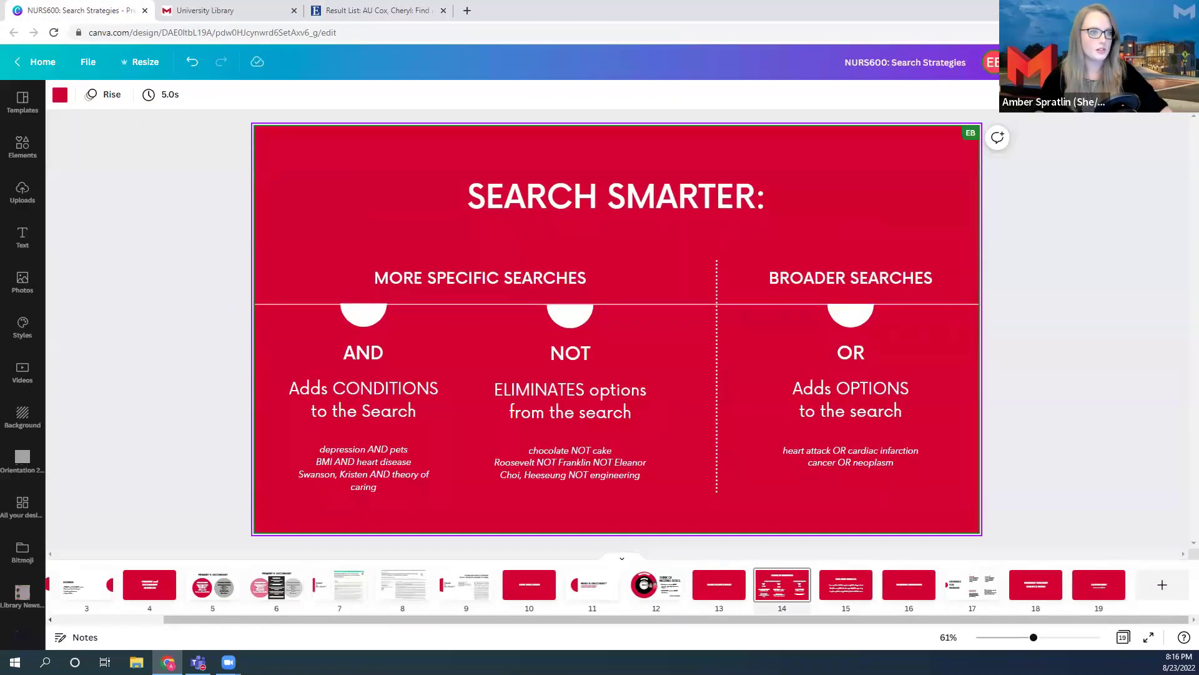
left_click(1155, 62)
left_click(1065, 182)
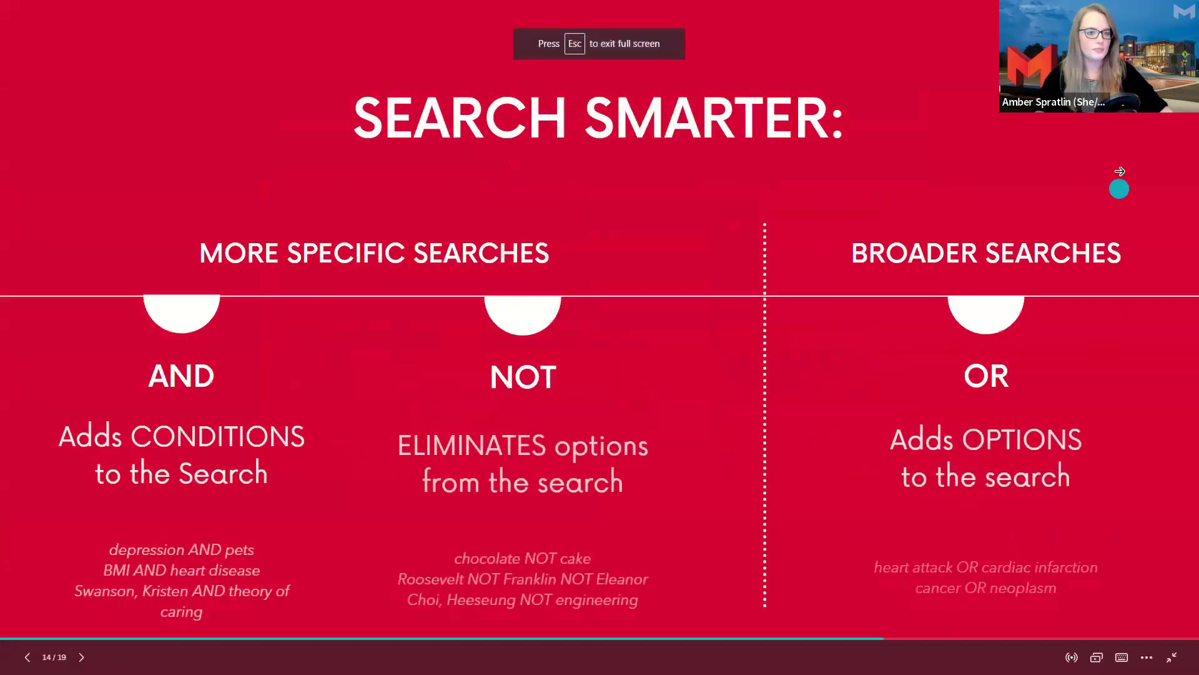
left_click(1118, 173)
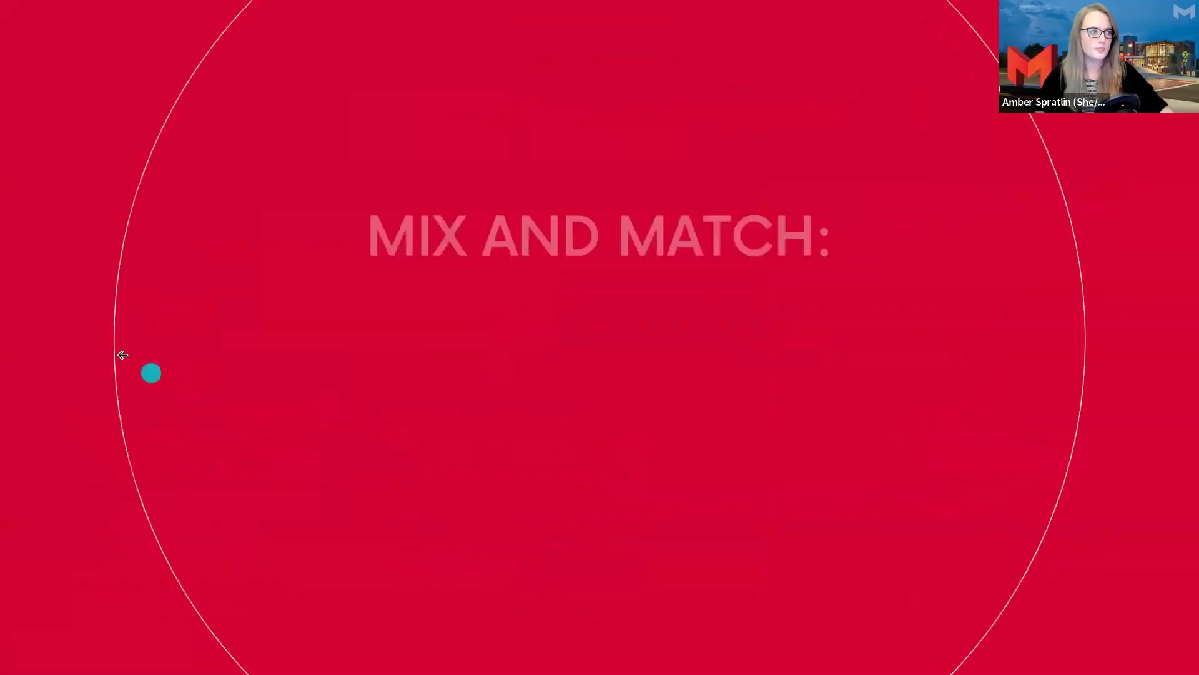
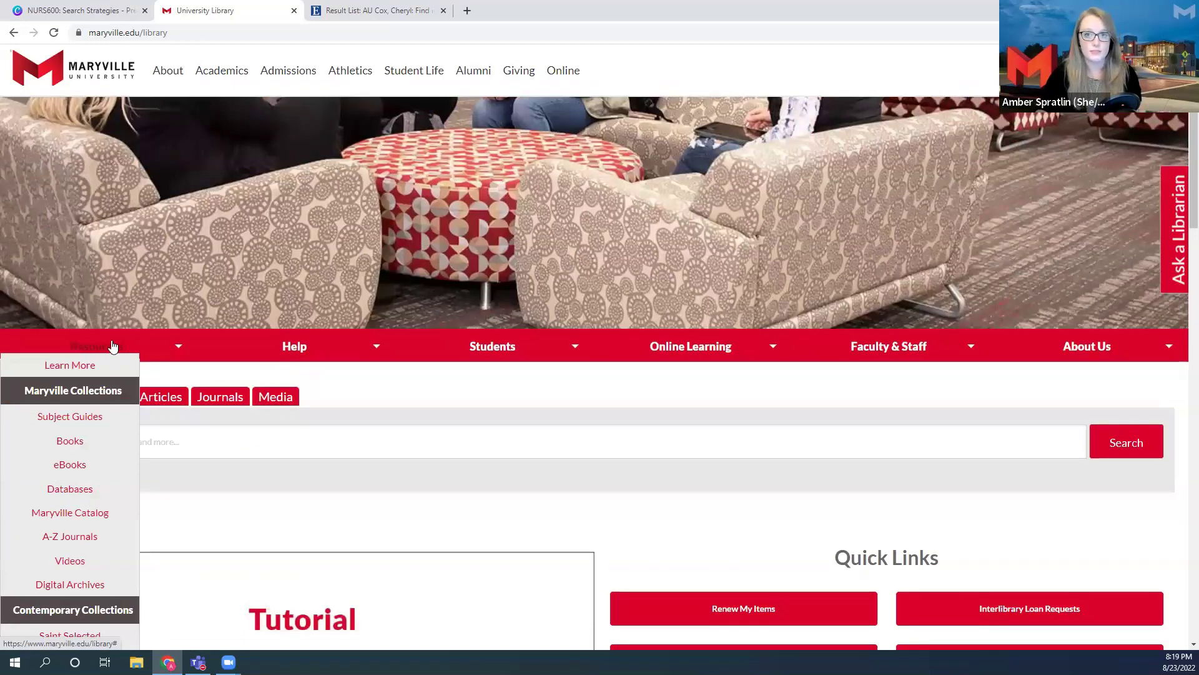
From the university library's resources, open the A-Z Databases list and filter it by the Nursing subject
left_click(80, 495)
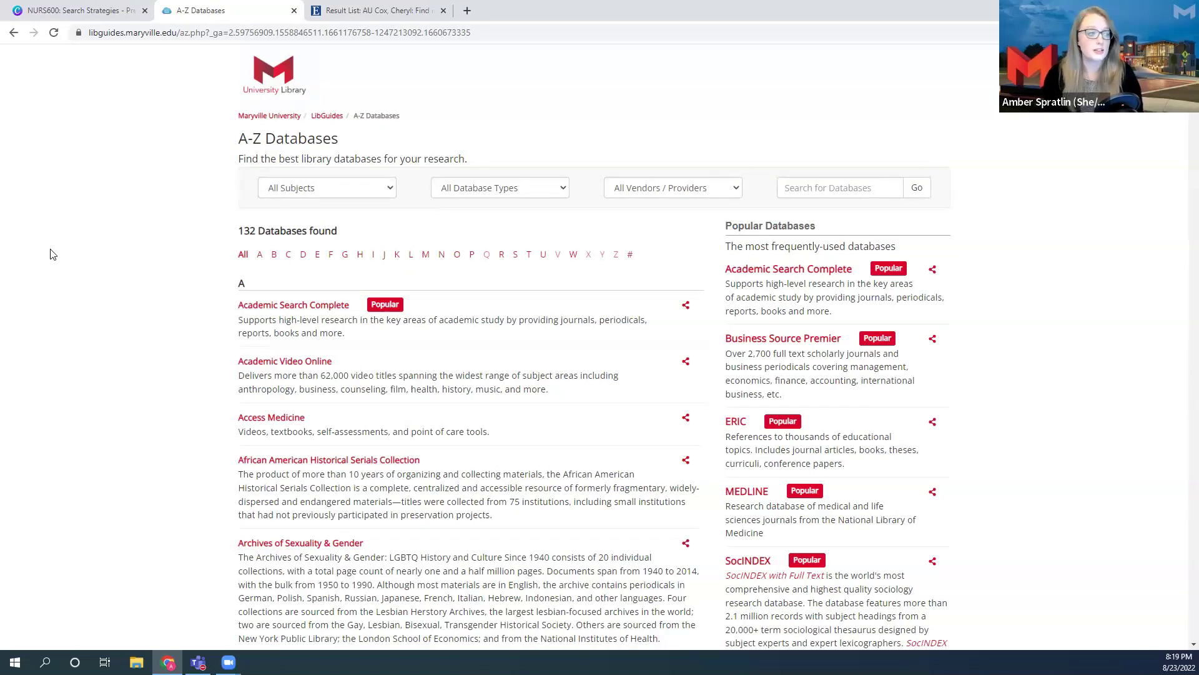
left_click(329, 191)
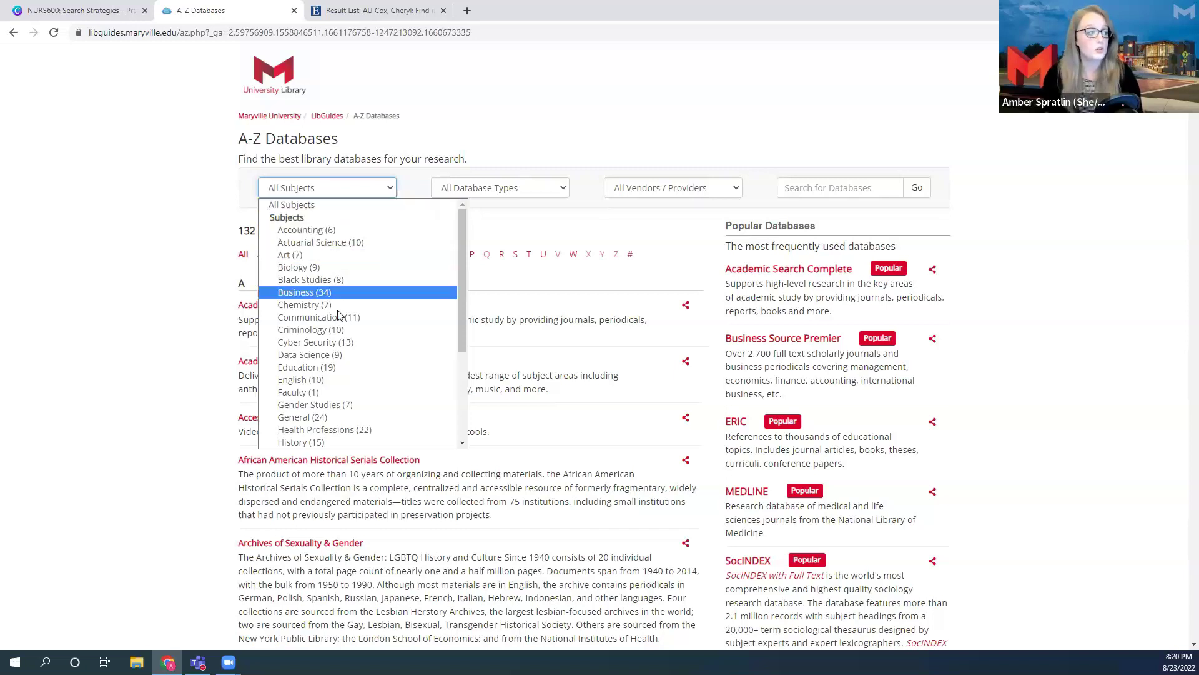
scroll(333, 321, "down", 2)
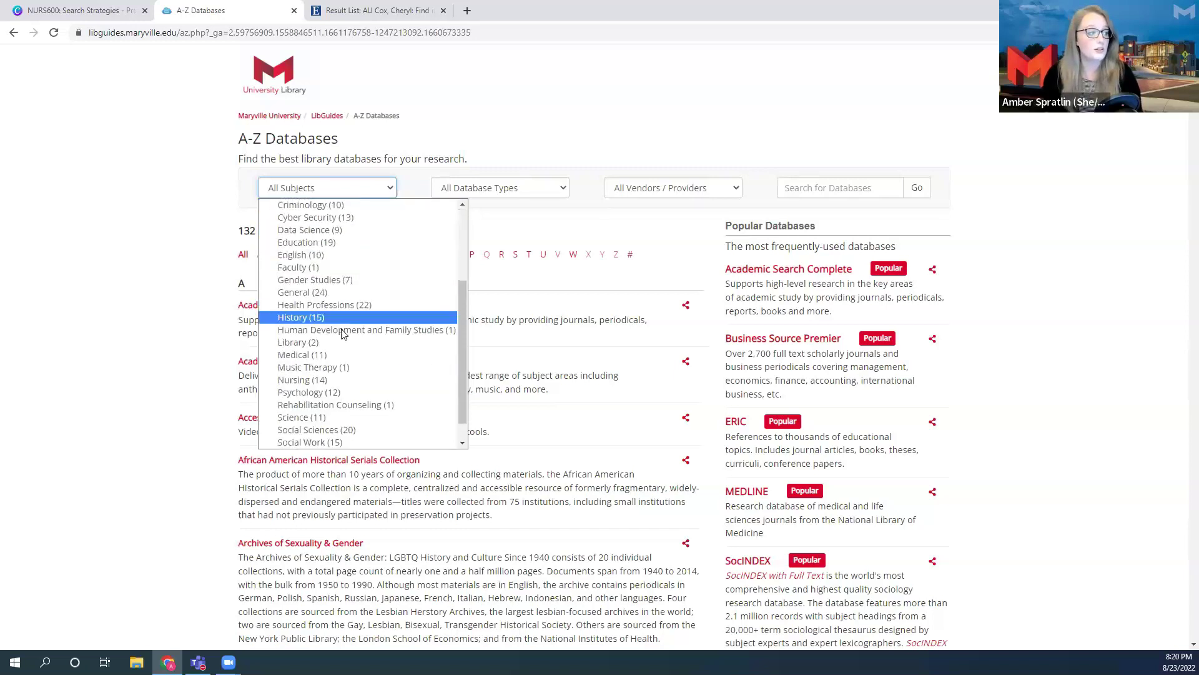
left_click(300, 380)
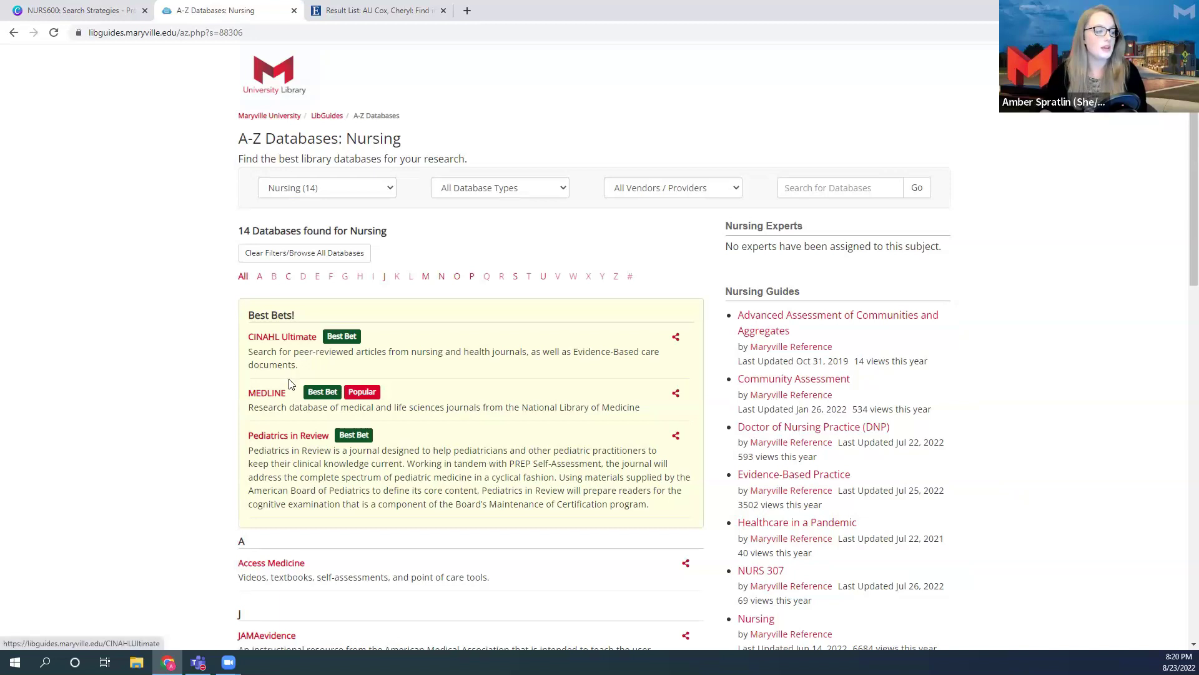
Review the databases listed for Nursing and open Ovid Nursing Collections
scroll(185, 387, "down", 7)
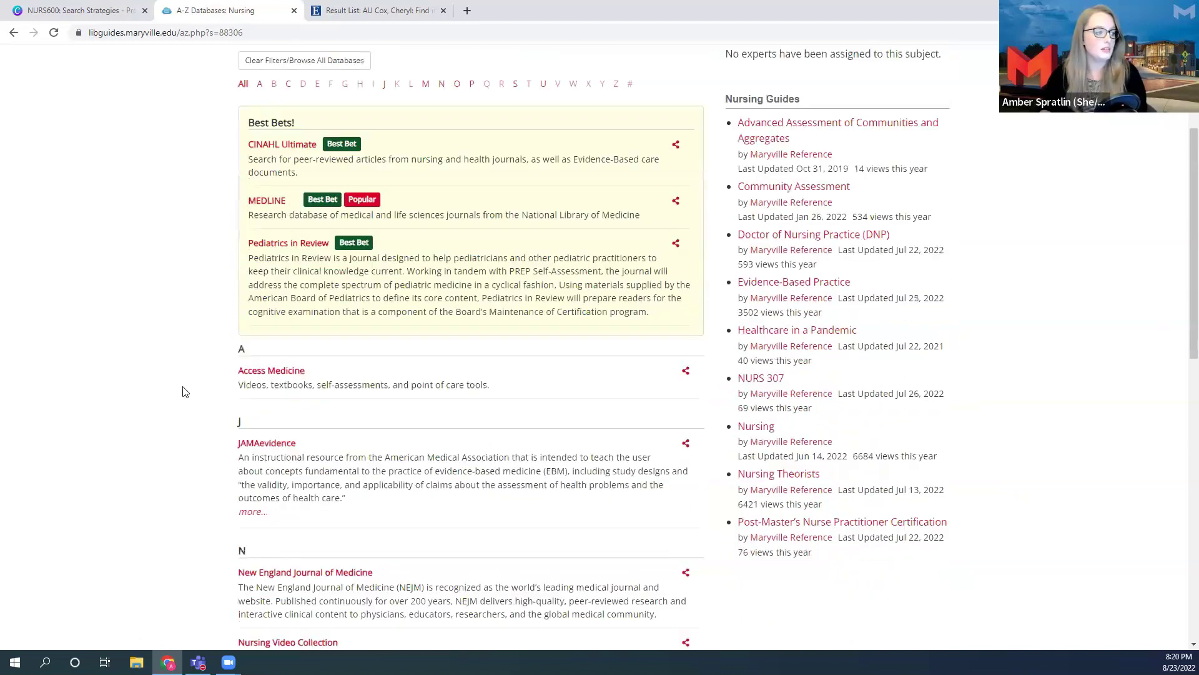
scroll(188, 387, "down", 1)
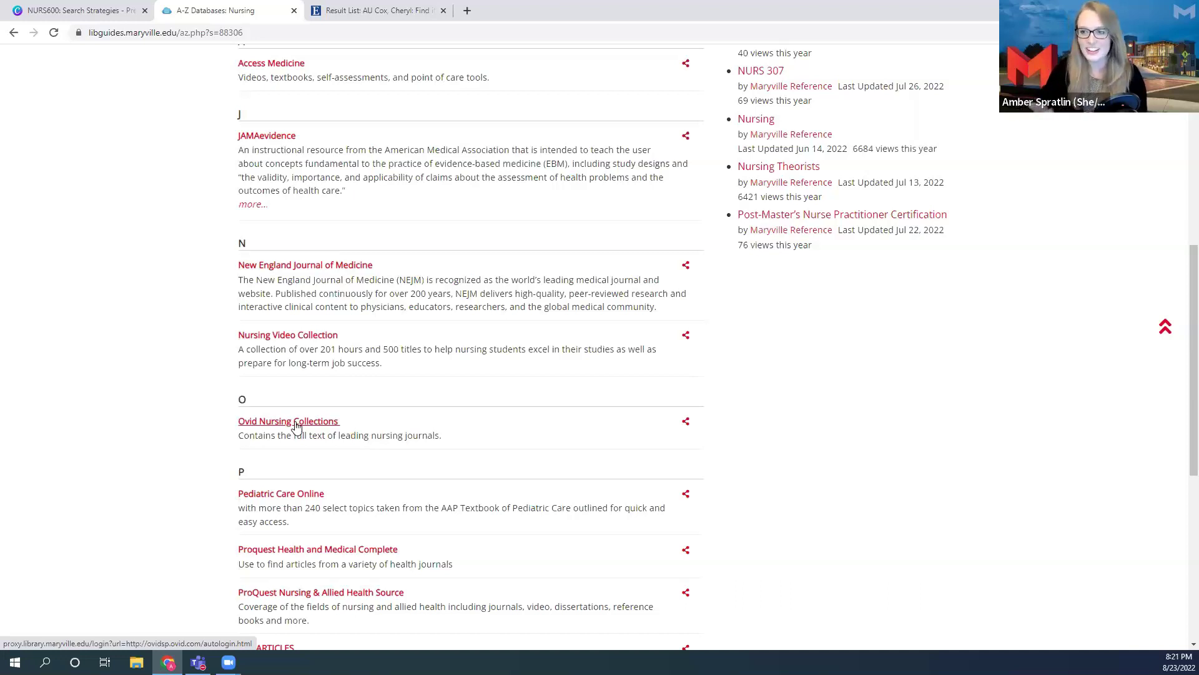
left_click(295, 423)
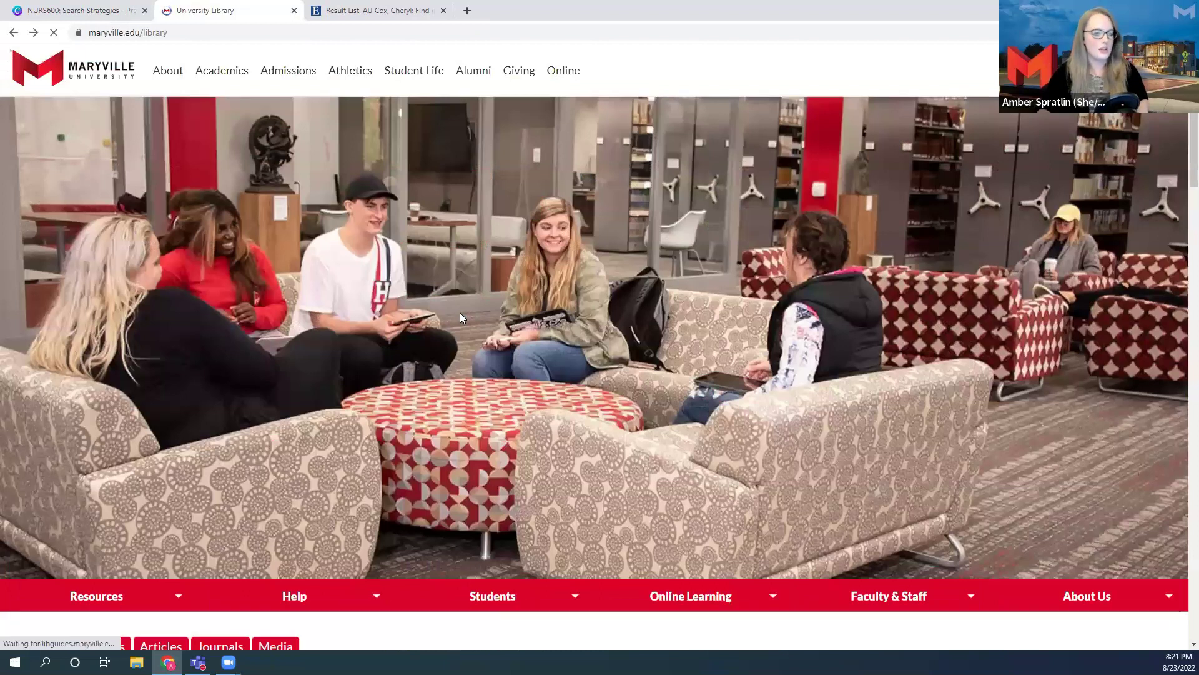
Reopen the A-Z Databases list from the library home page and limit it to Nursing again
scroll(62, 147, "down", 2)
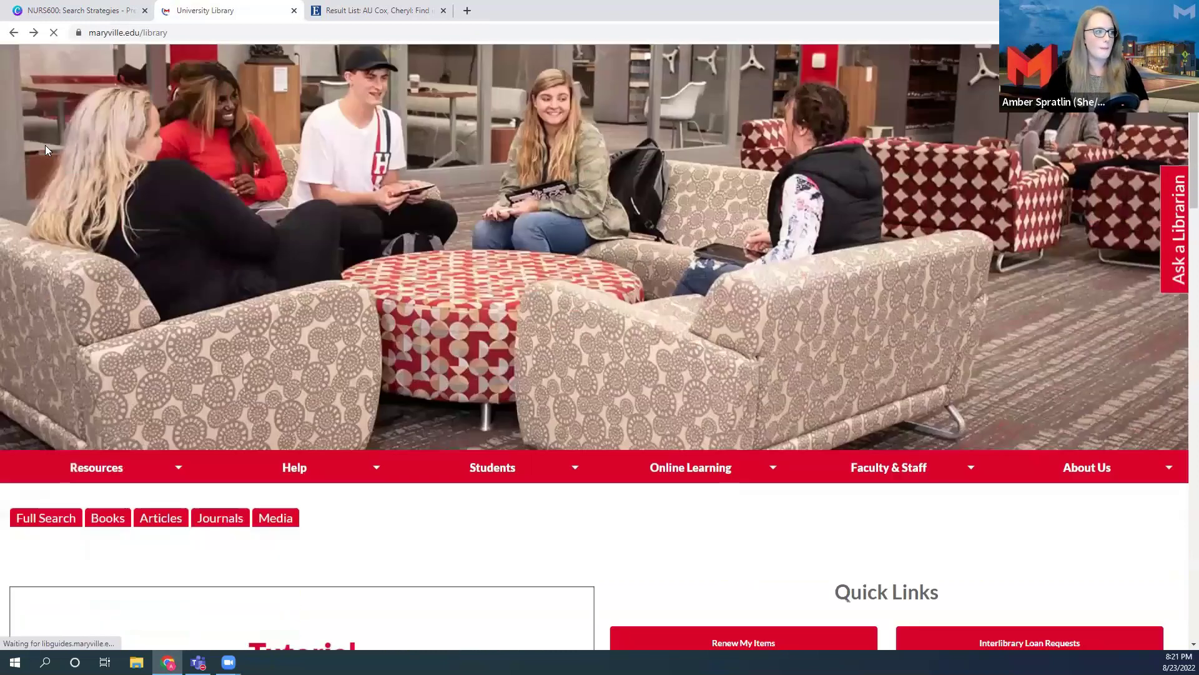
scroll(45, 148, "down", 1)
mouse_move(94, 408)
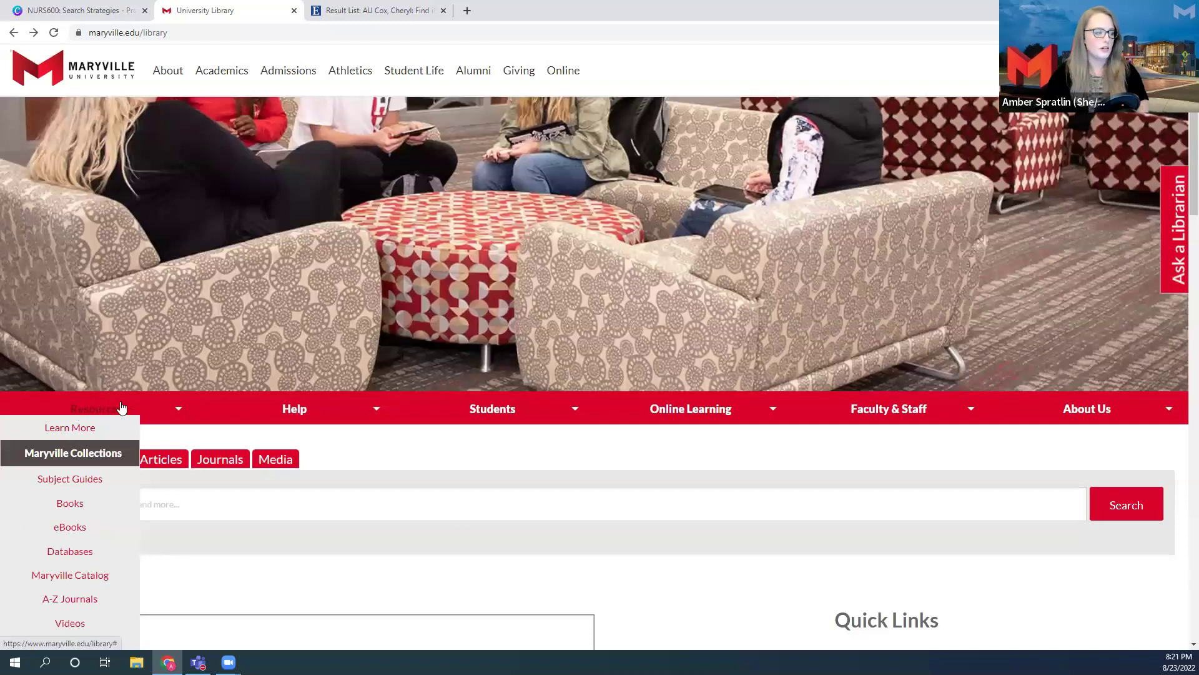
left_click(79, 554)
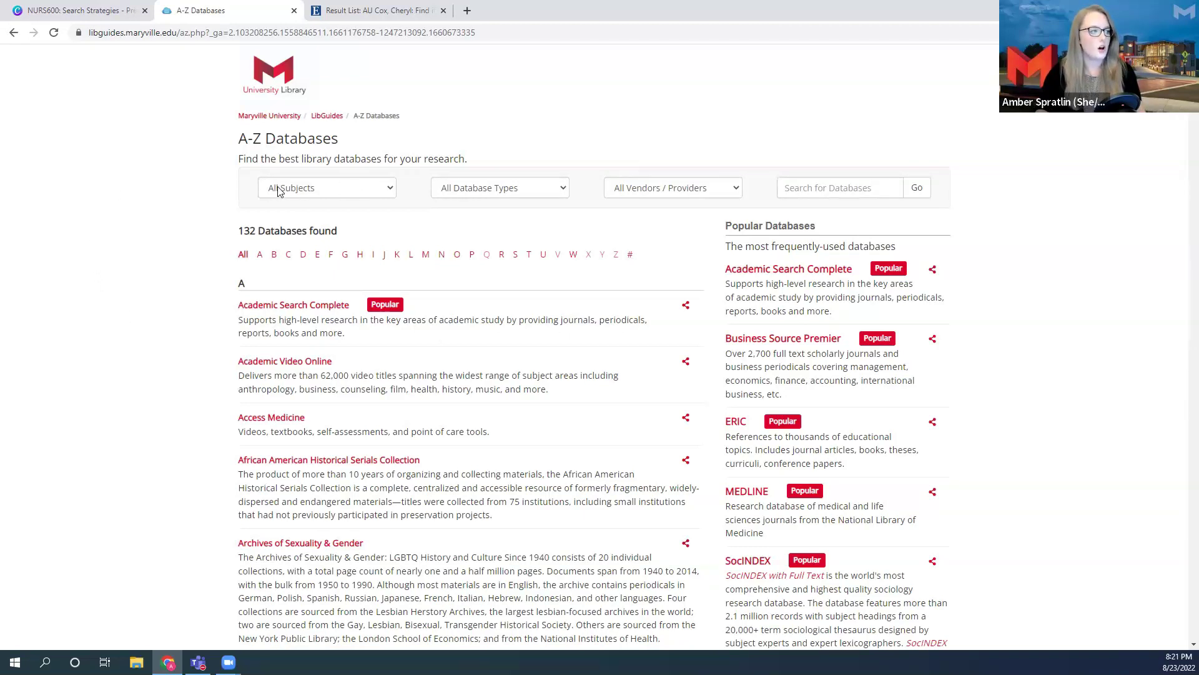
left_click(311, 189)
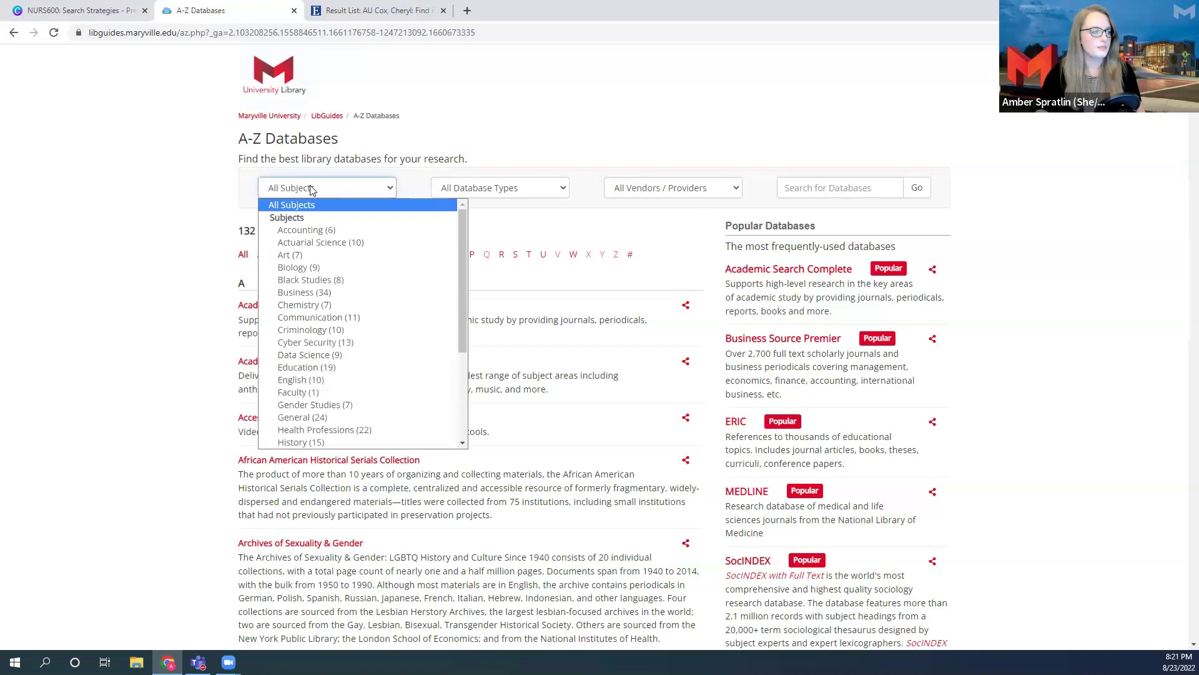
scroll(346, 300, "down", 4)
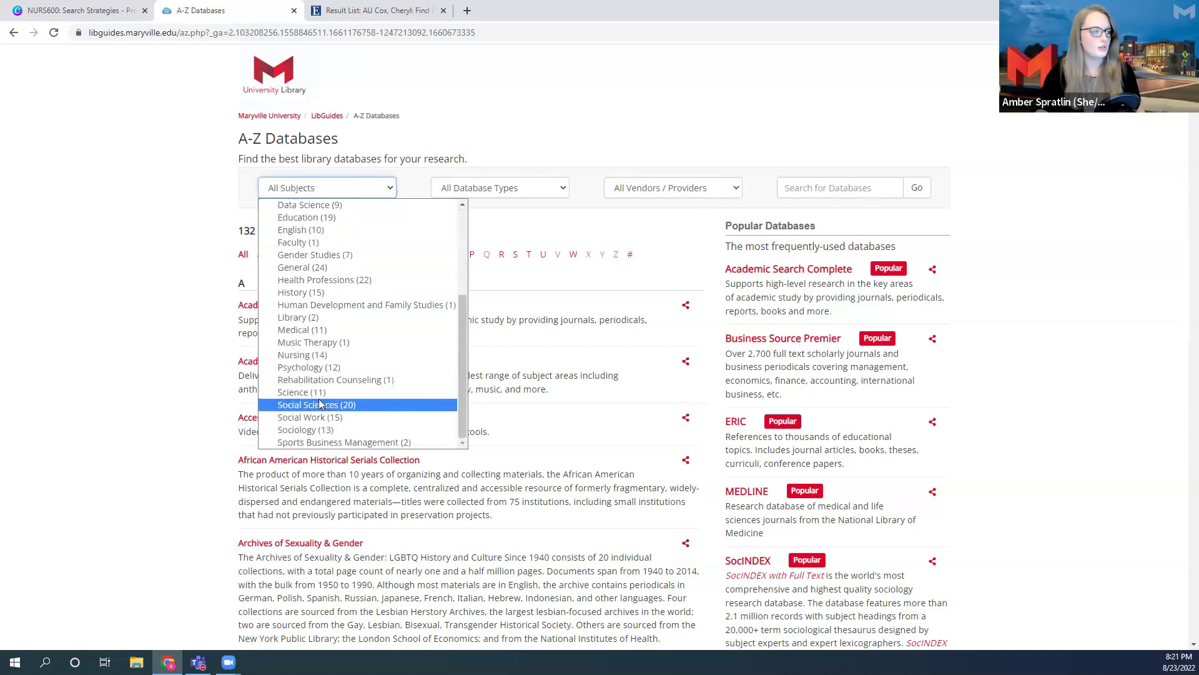
left_click(306, 355)
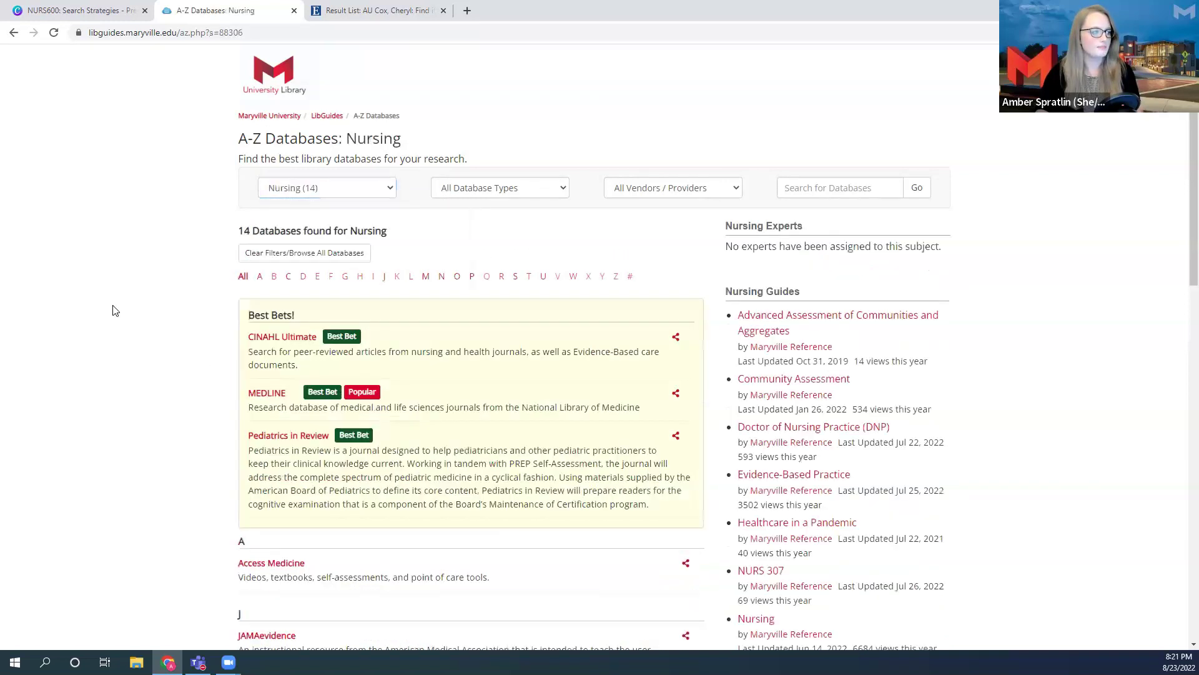
Open CINAHL Ultimate from the nursing Best Bets and switch to its advanced search
scroll(114, 306, "down", 2)
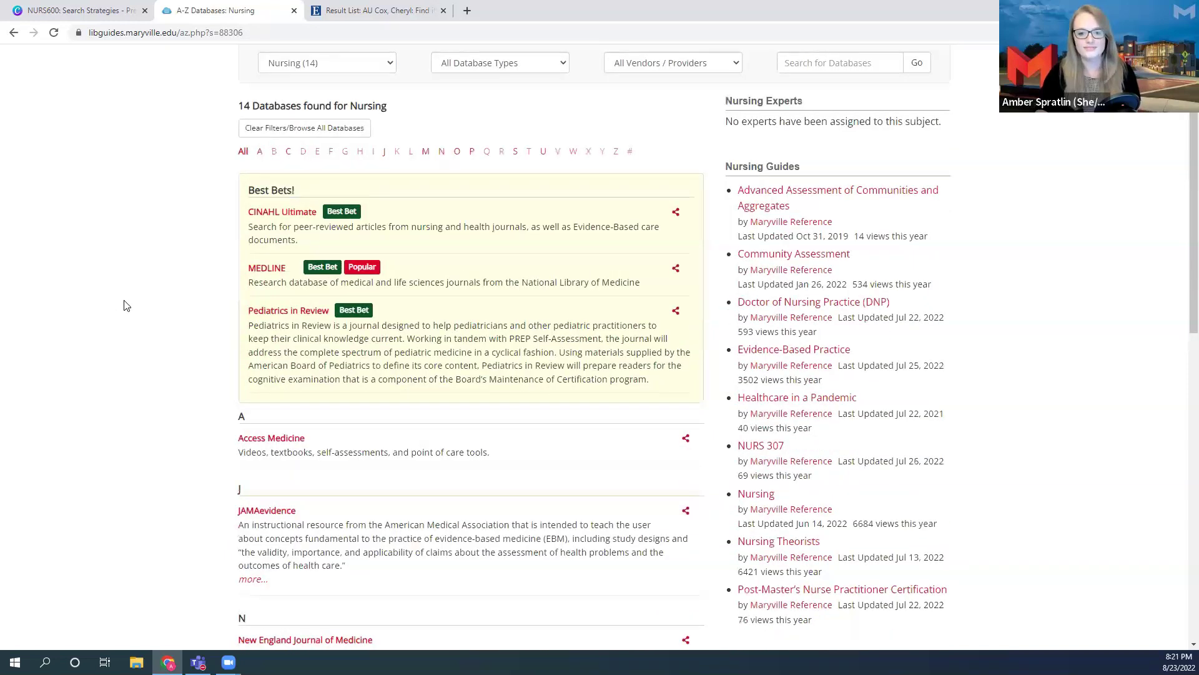
key("F5")
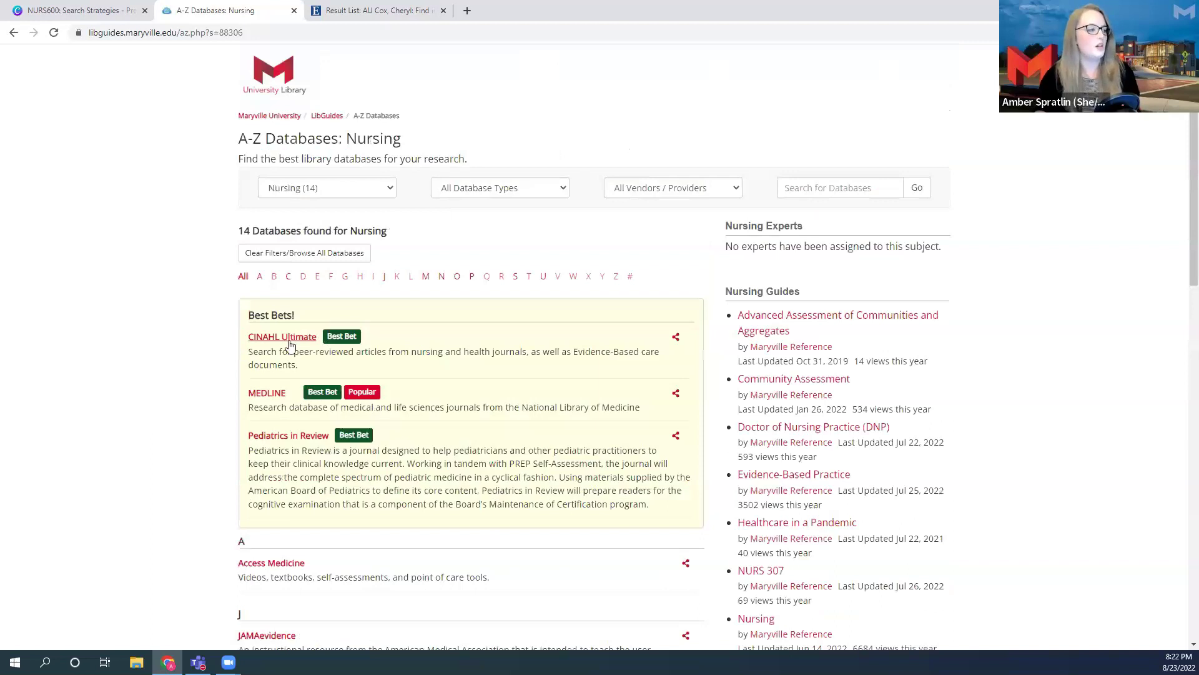
left_click(297, 343)
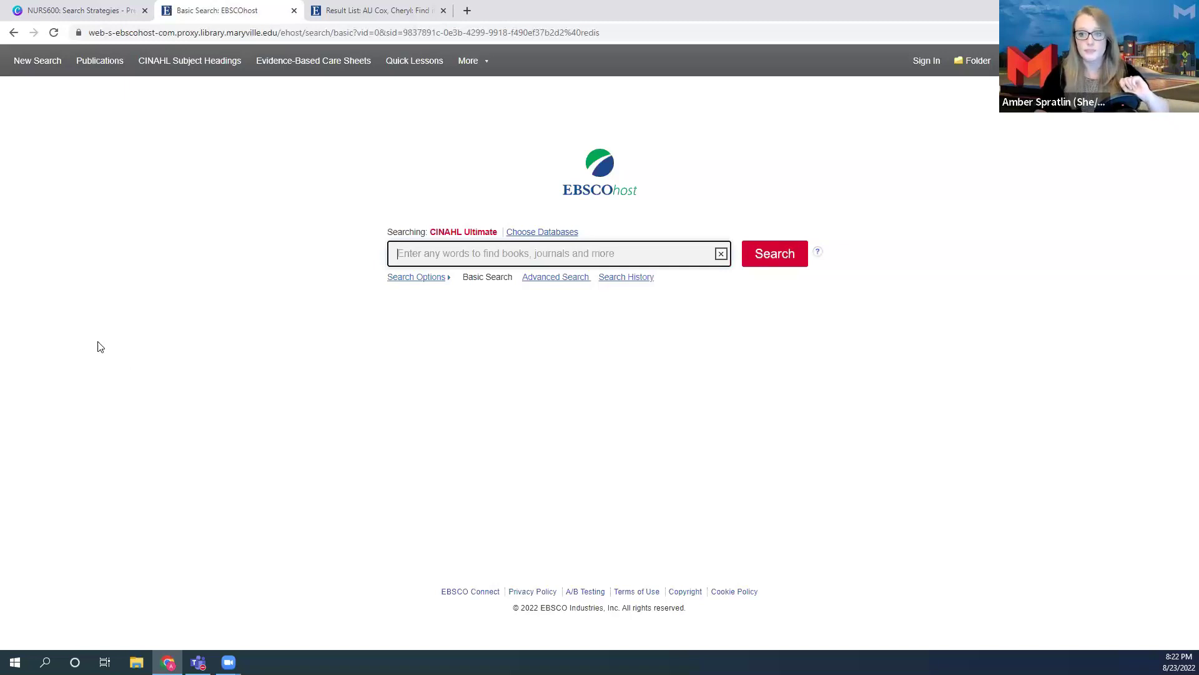
left_click(556, 278)
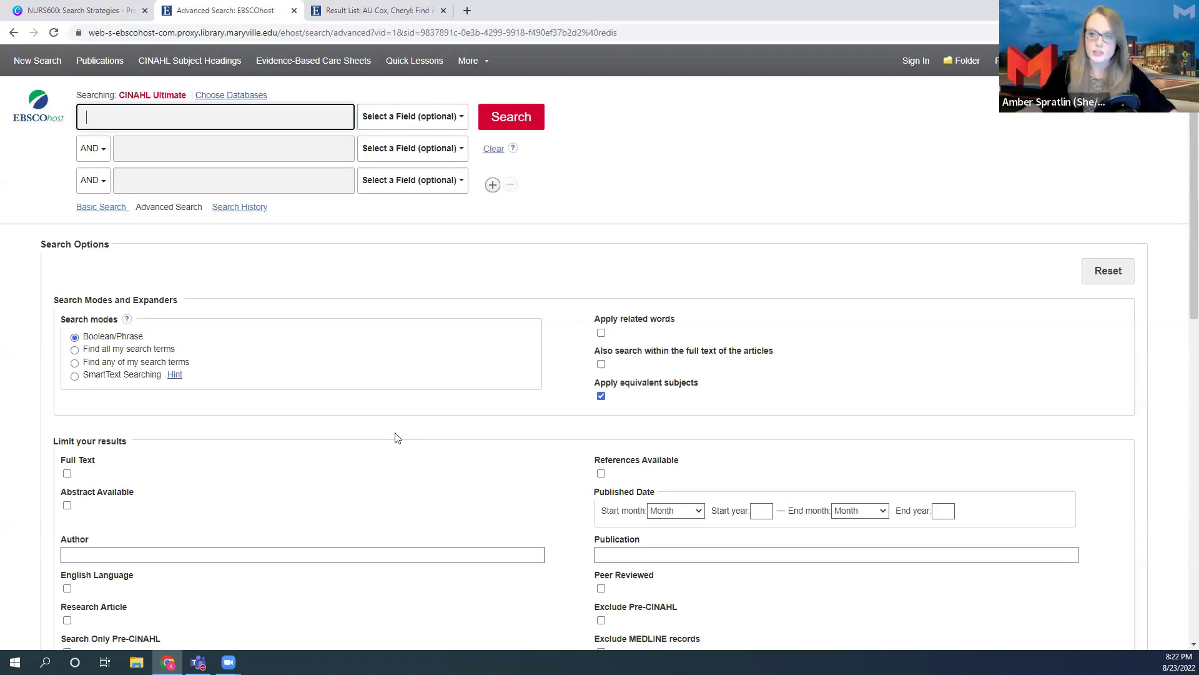
Review the search options and limit the results to Research Article and Randomized Controlled Trials
scroll(377, 337, "down", 1)
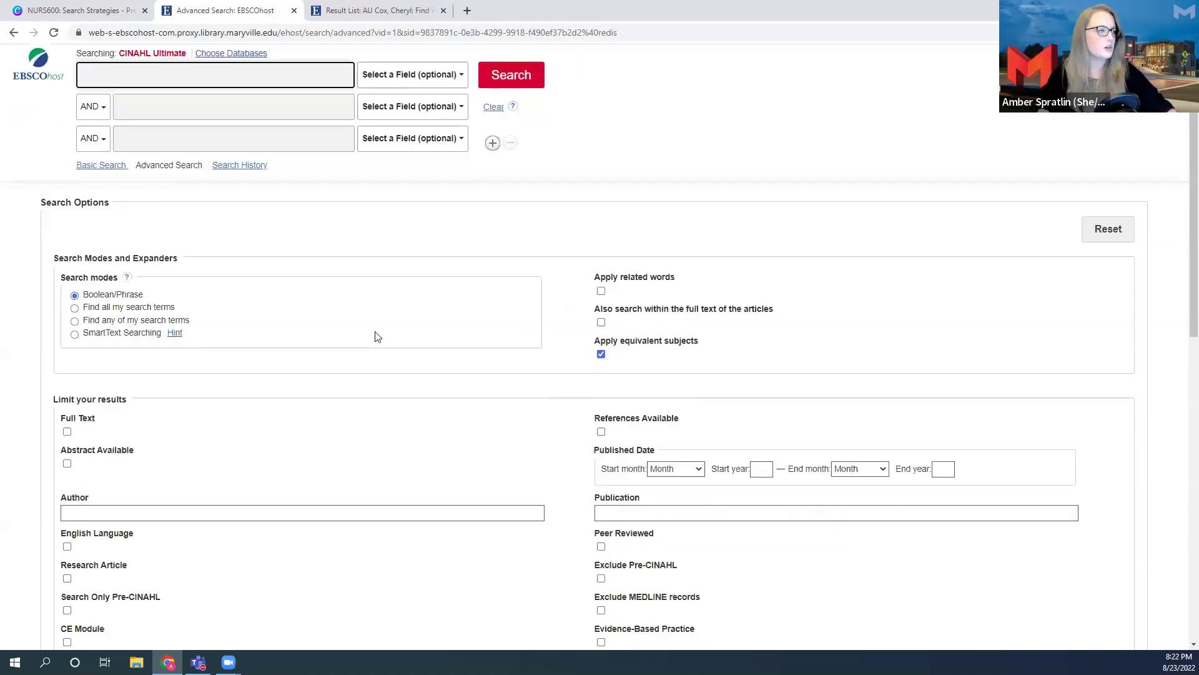
scroll(377, 337, "down", 2)
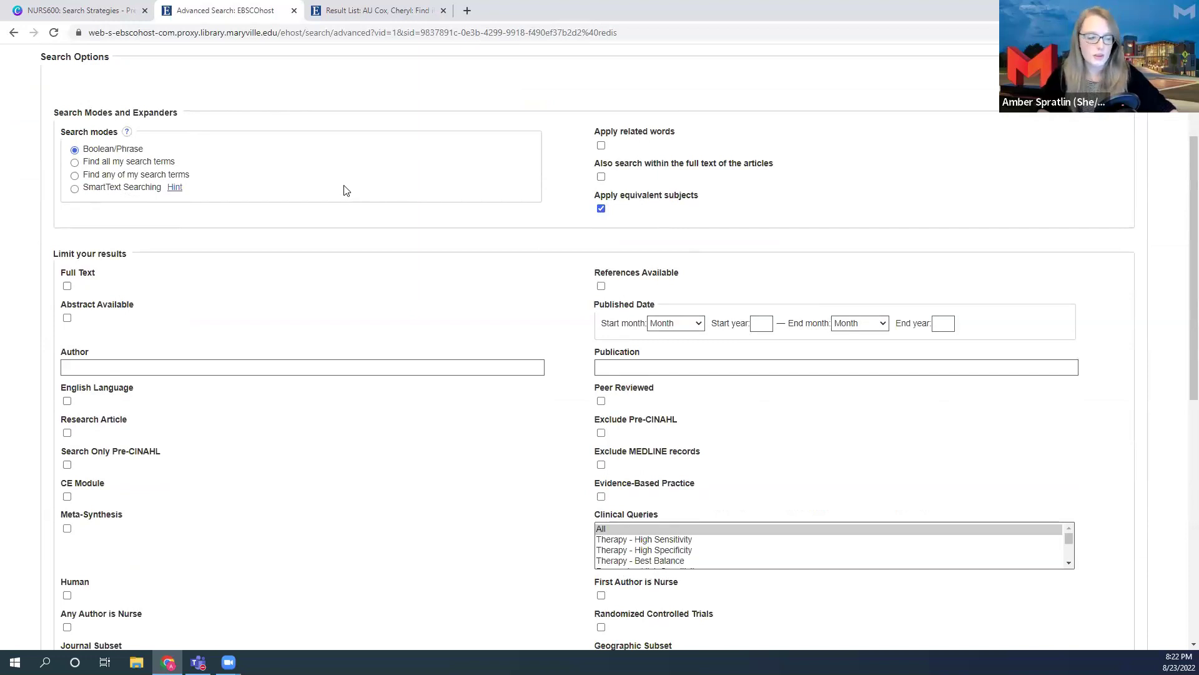
scroll(321, 214, "down", 2)
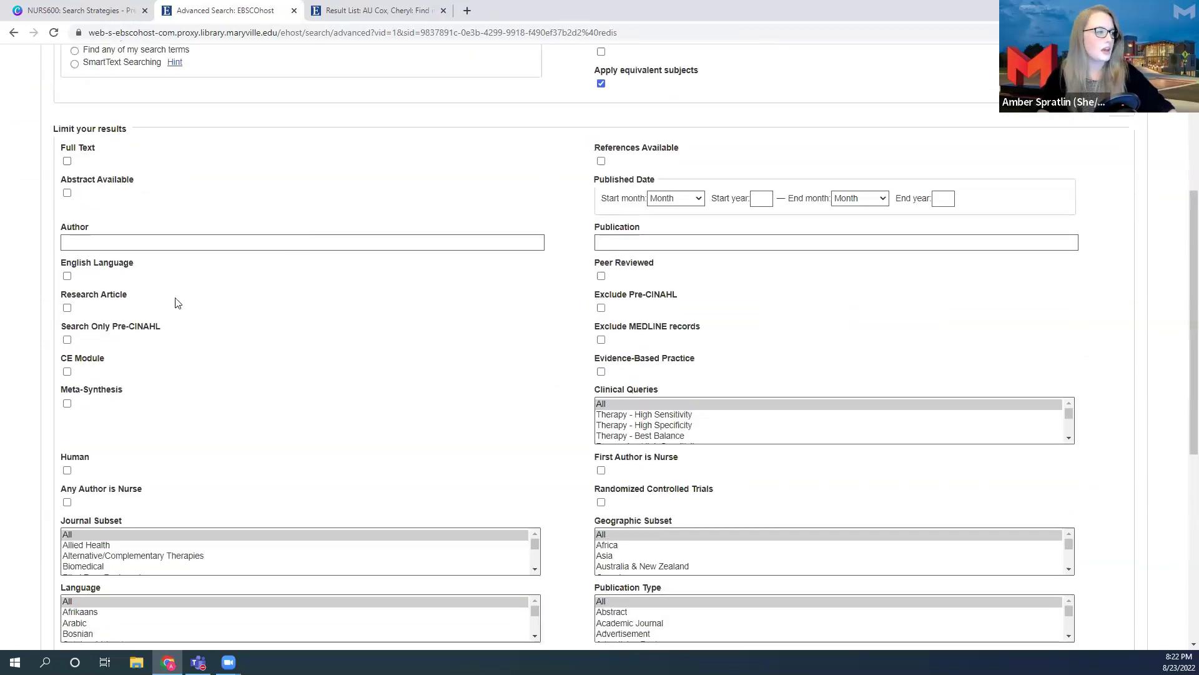
left_click(67, 307)
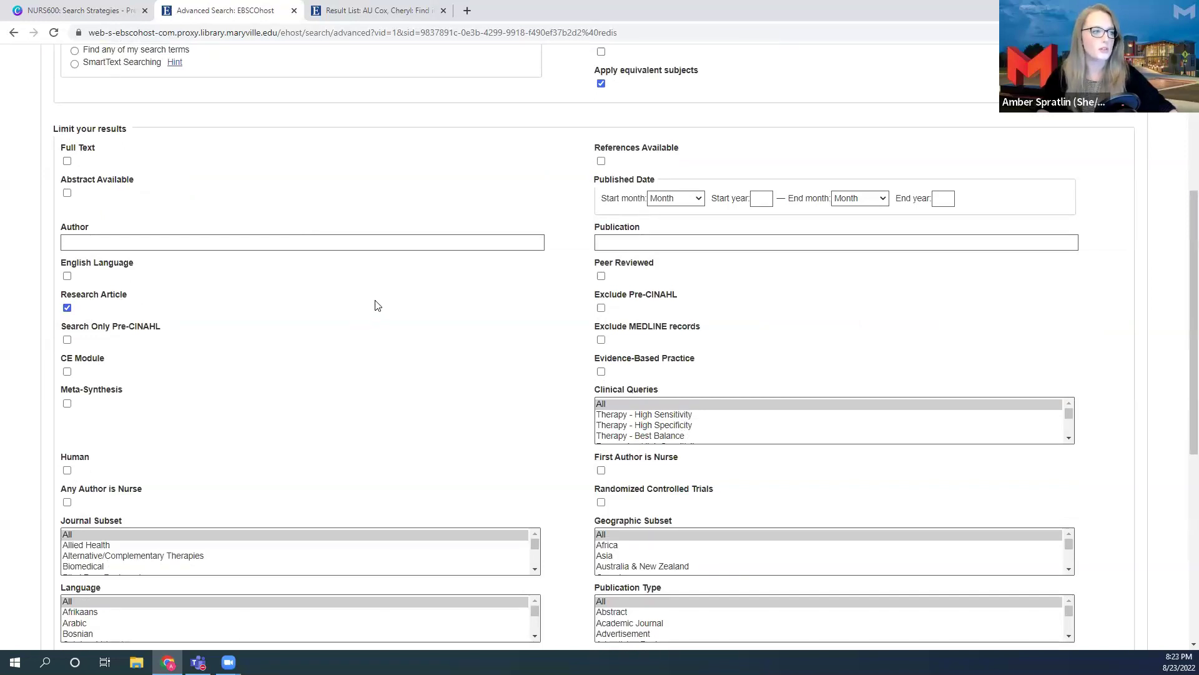
left_click(601, 501)
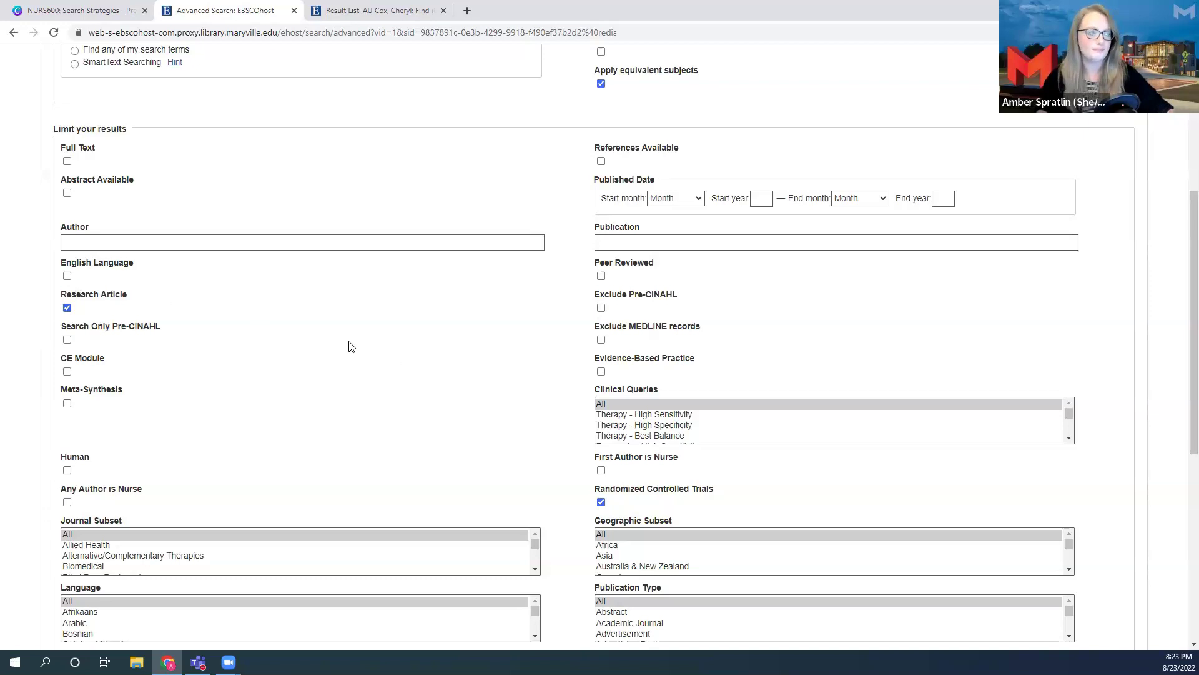
scroll(349, 344, "up", 5)
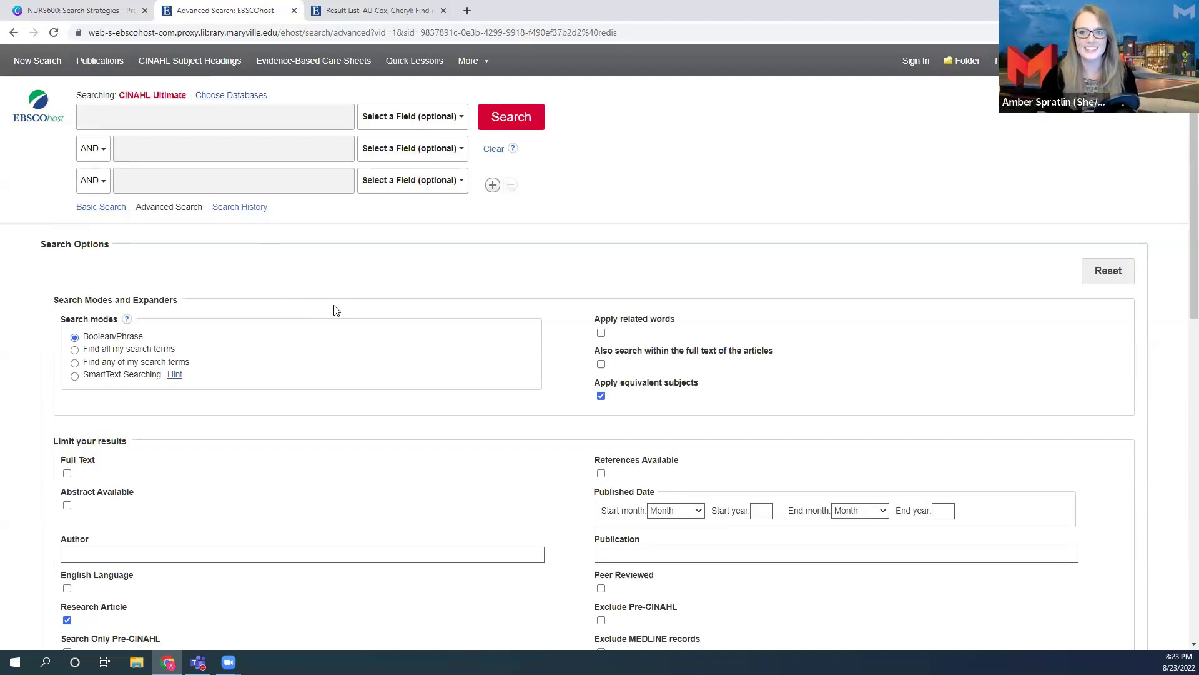
Switch to the Canva presentation and display slide 17, Databases for NURS600
left_click(68, 11)
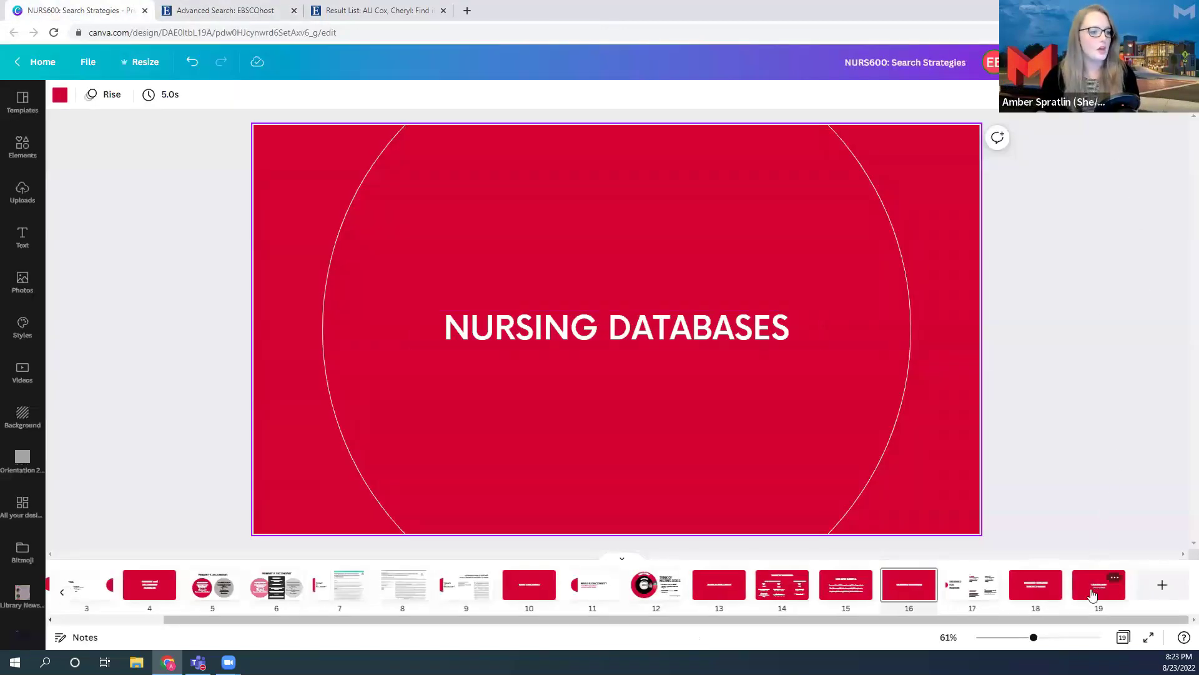
left_click(990, 596)
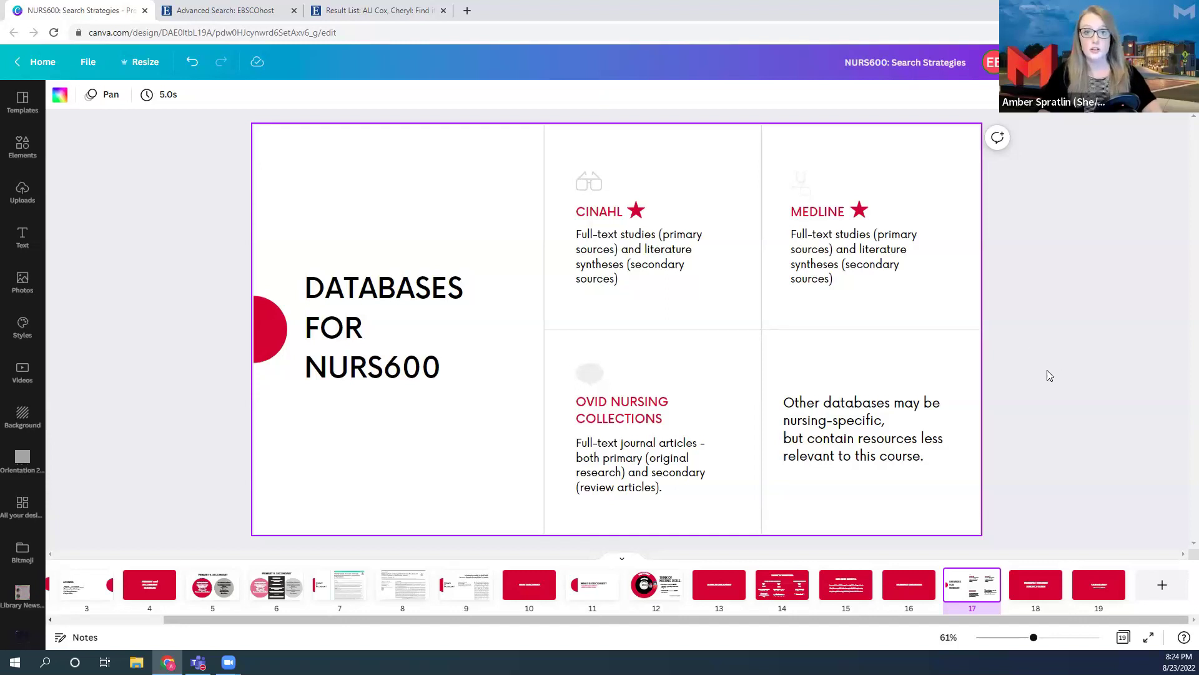
Go back from the CINAHL Ultimate search to the university library home page and open the Subject Guides
left_click(275, 11)
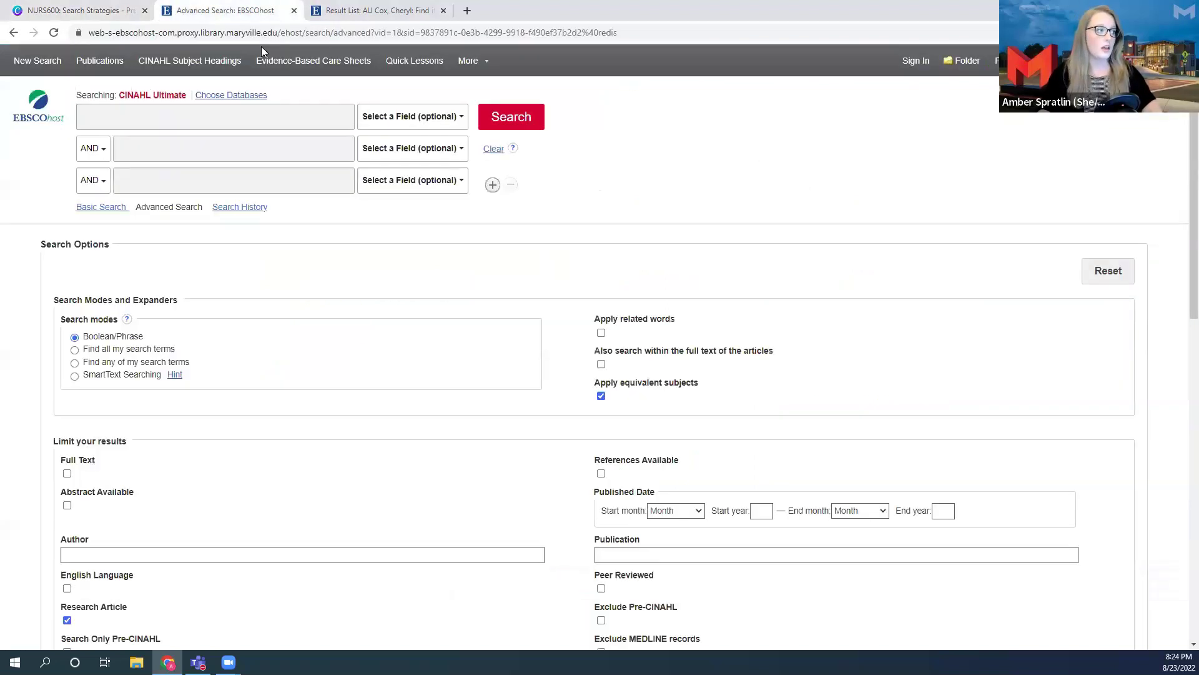
left_click(13, 33)
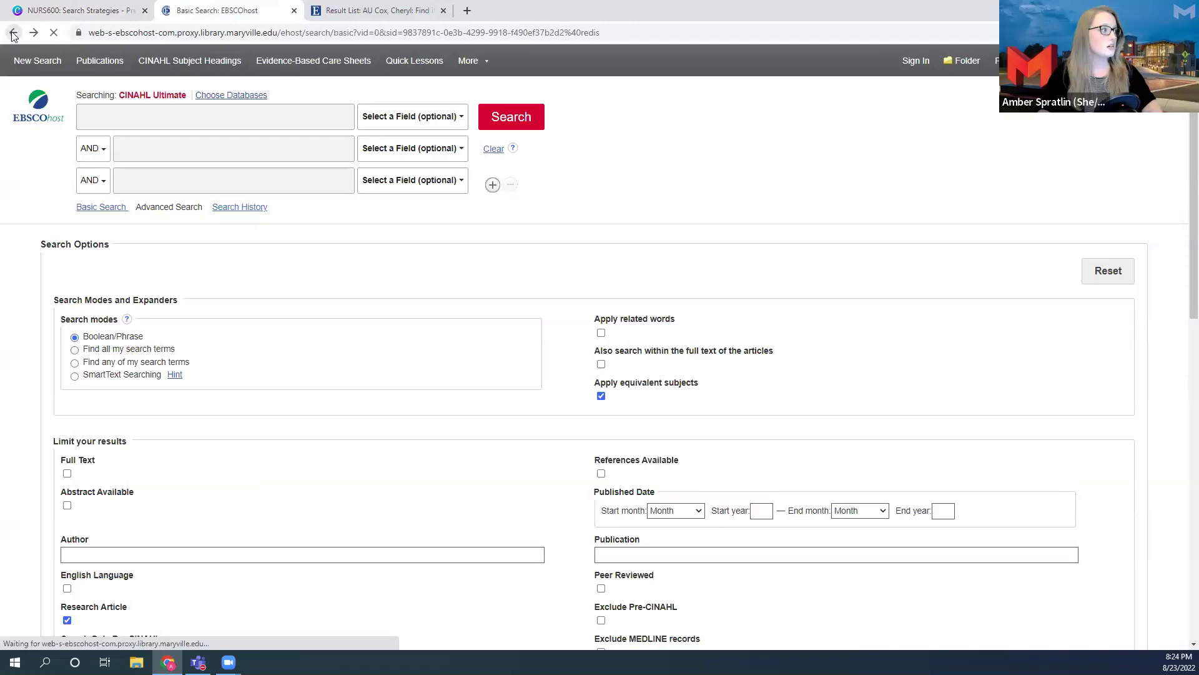
left_click(13, 34)
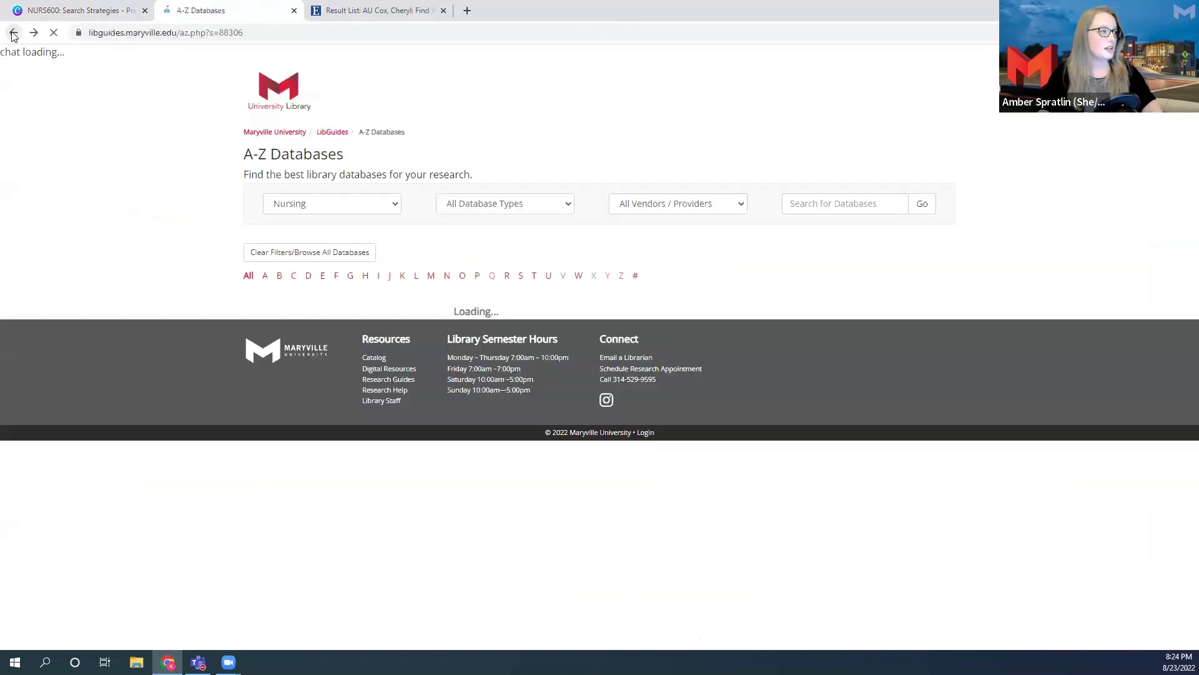
left_click(13, 33)
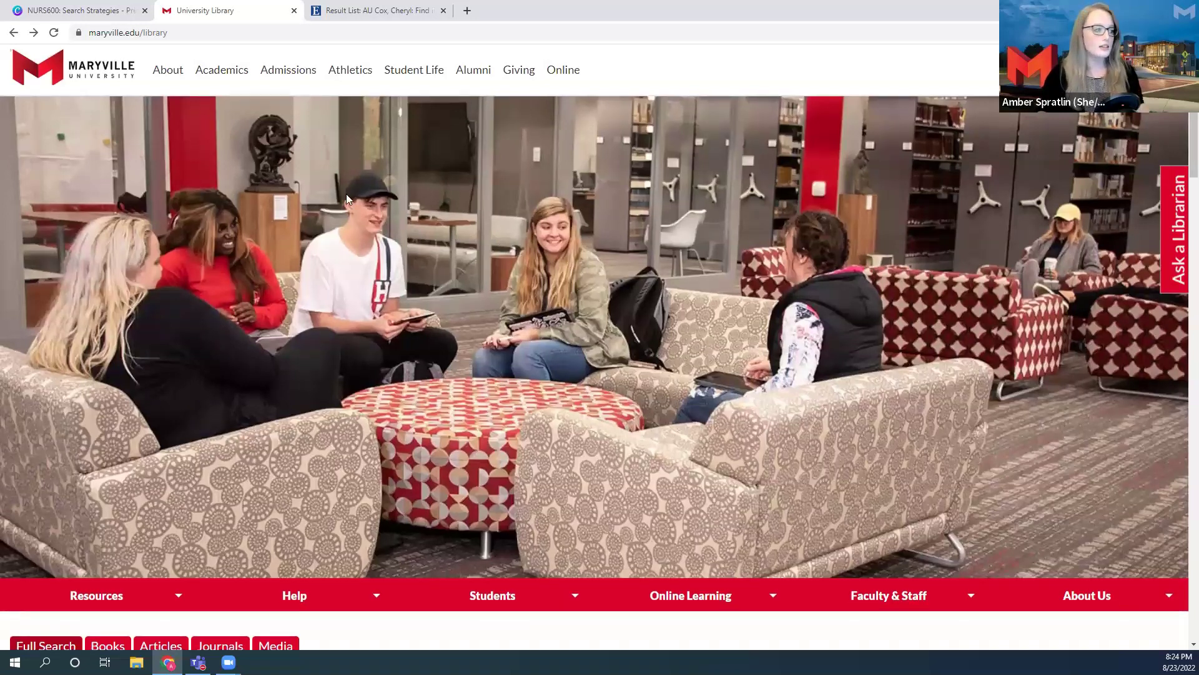
scroll(353, 206, "down", 3)
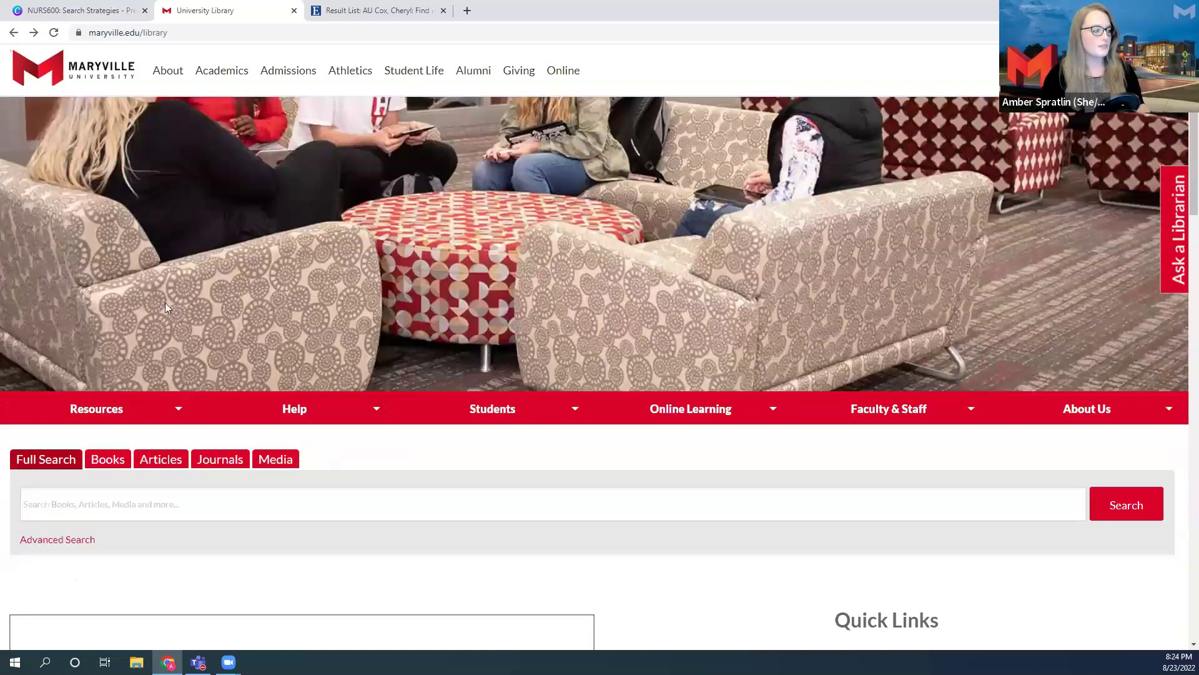
left_click(81, 403)
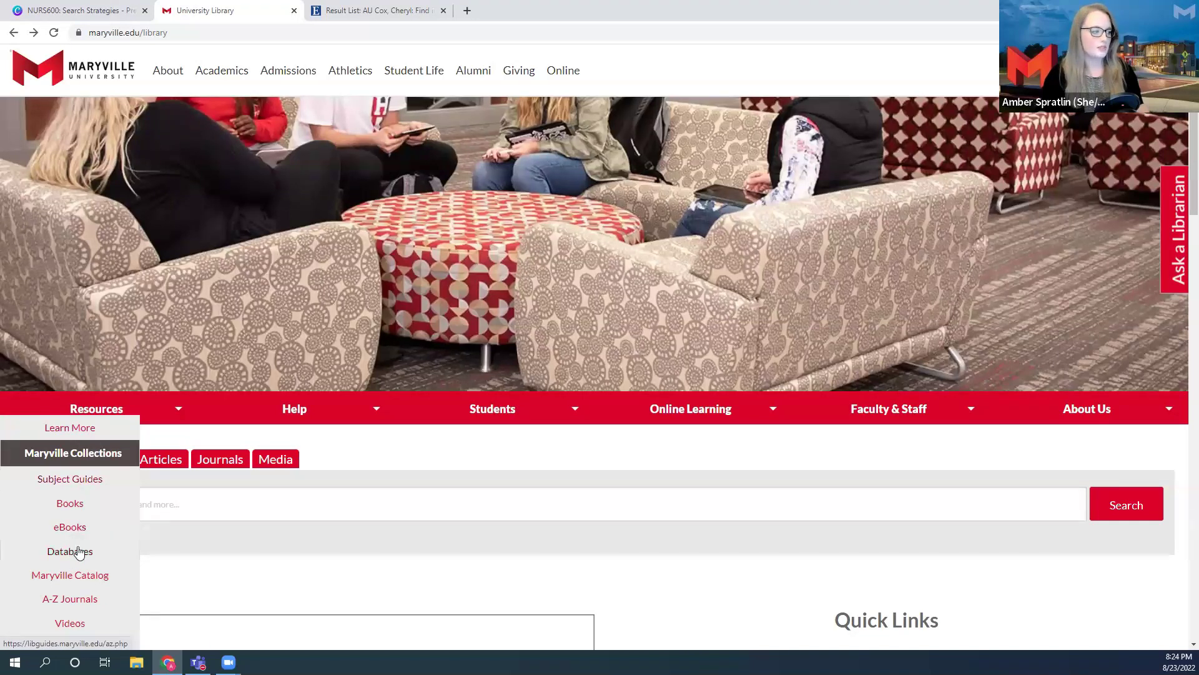
left_click(90, 481)
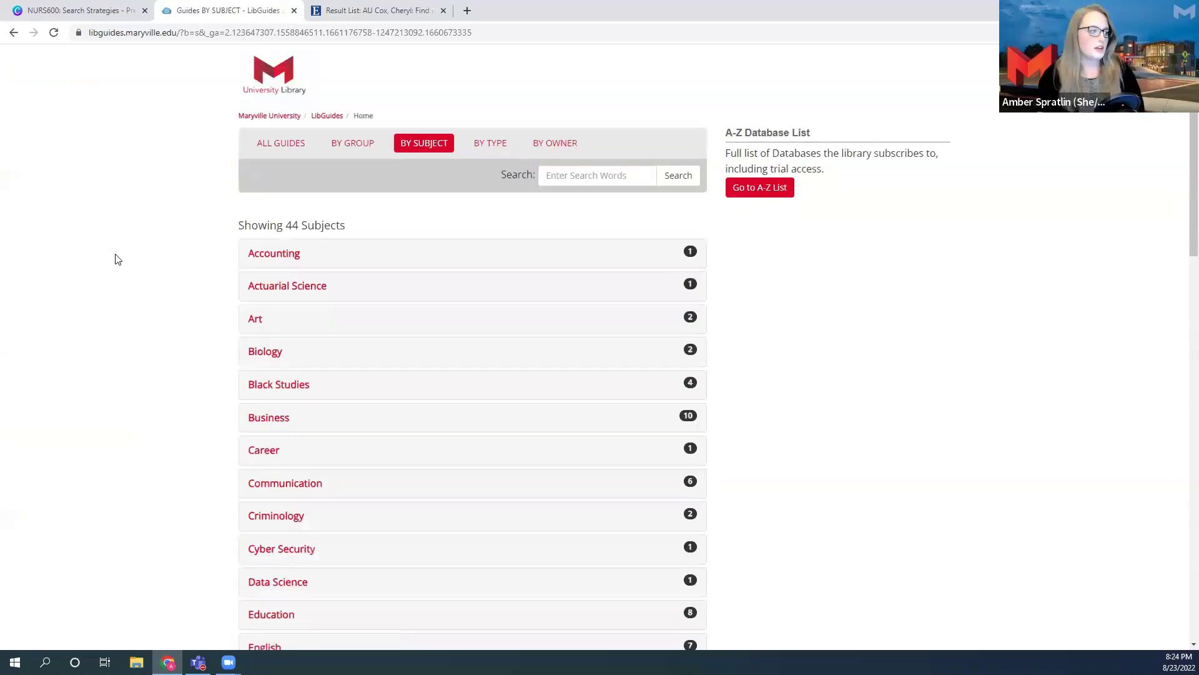
Expand the Nursing subject in the list of guides to show its individual guides
scroll(167, 276, "down", 1)
scroll(167, 277, "down", 11)
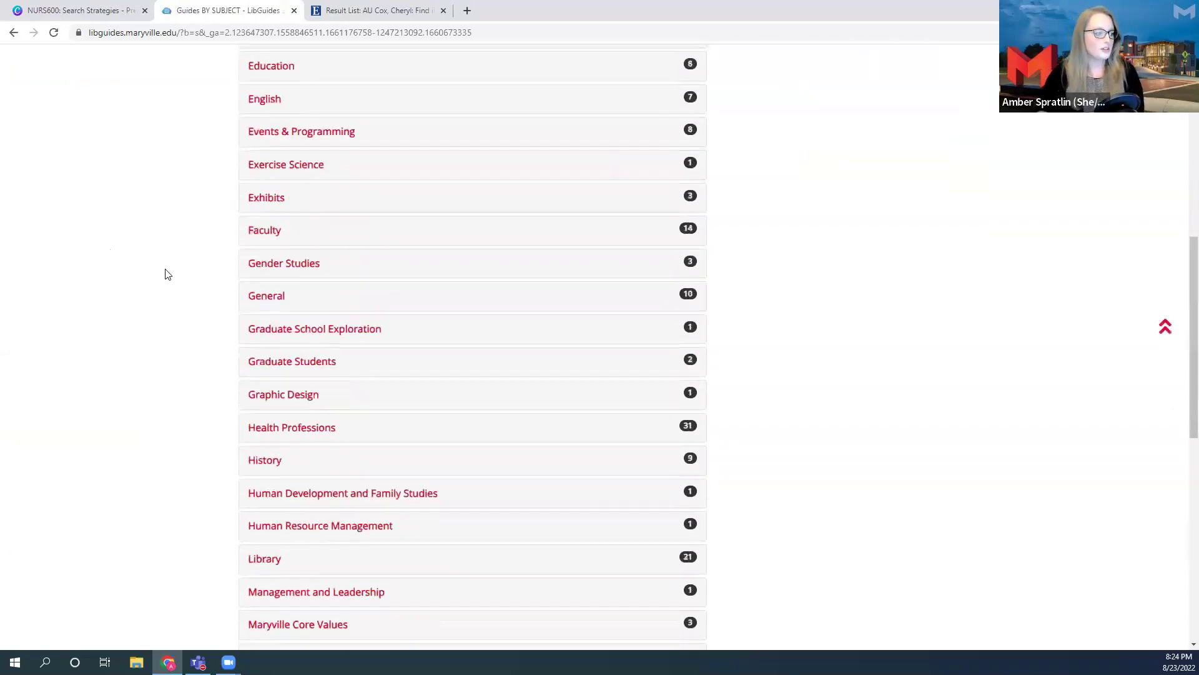
scroll(168, 282, "down", 2)
left_click(285, 430)
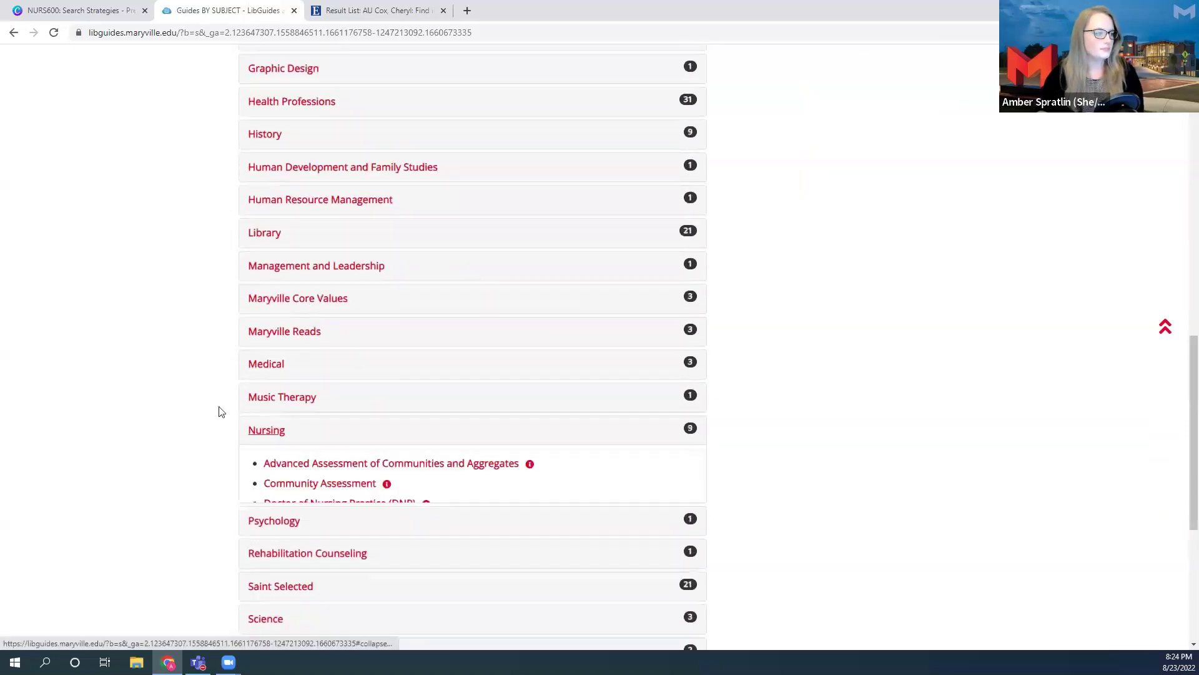
scroll(51, 349, "down", 2)
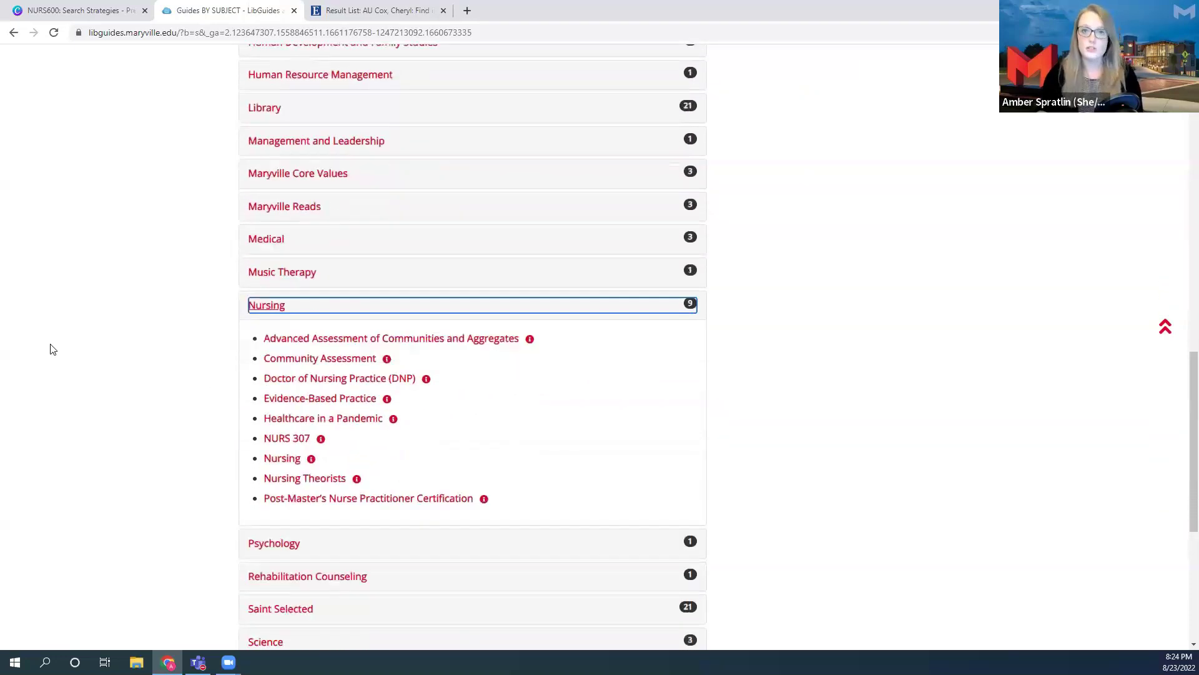